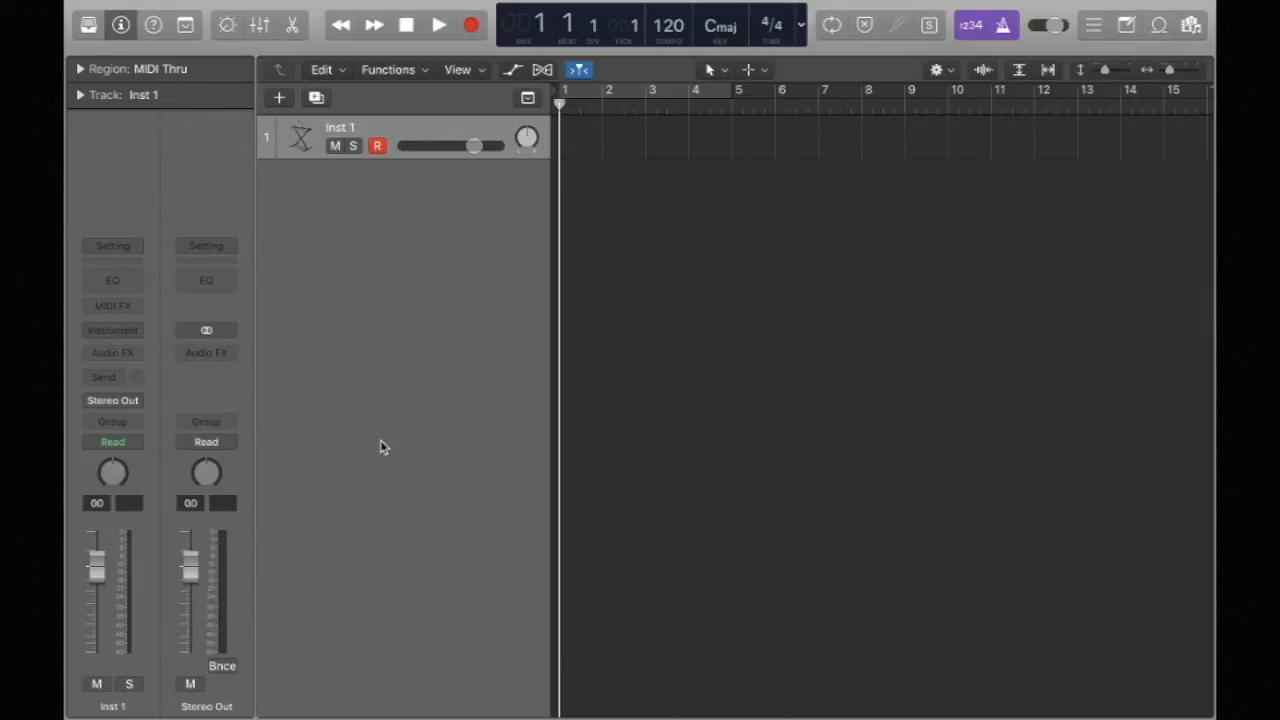
Turn off the metronome and load a stereo EXS24 (Sampler) as the instrument on the Inst 1 track
key(k)
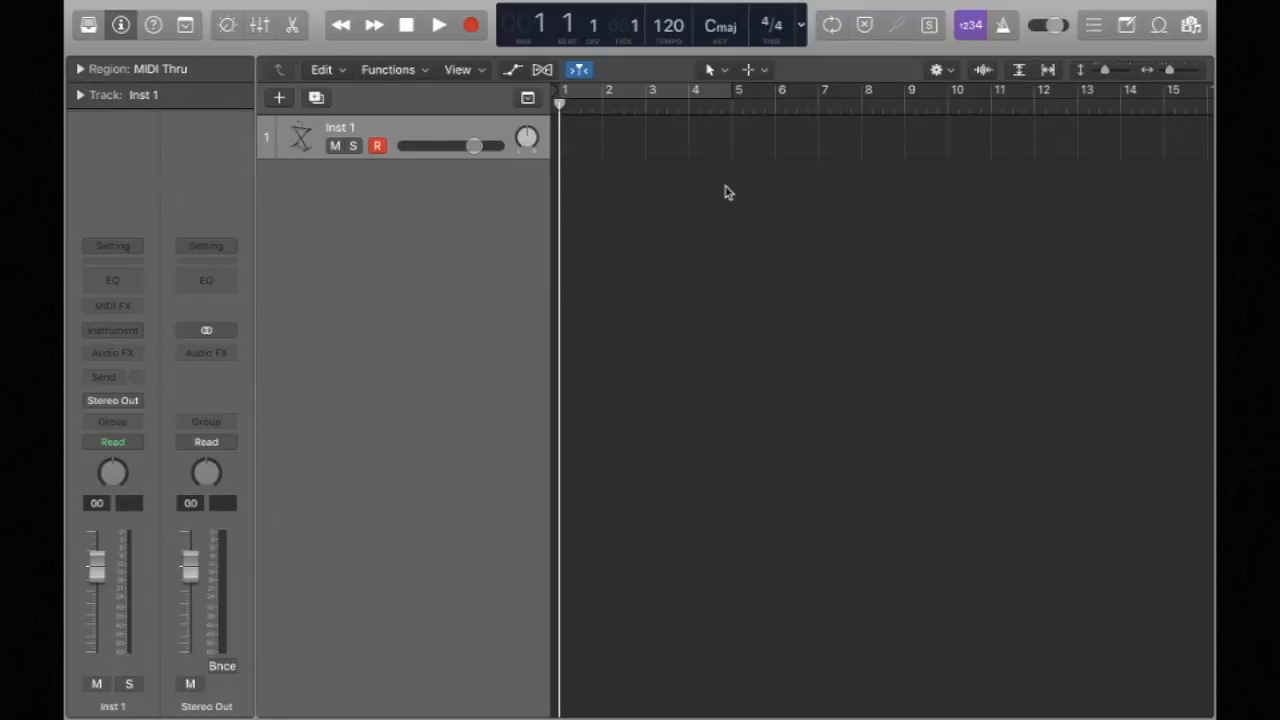
click(137, 333)
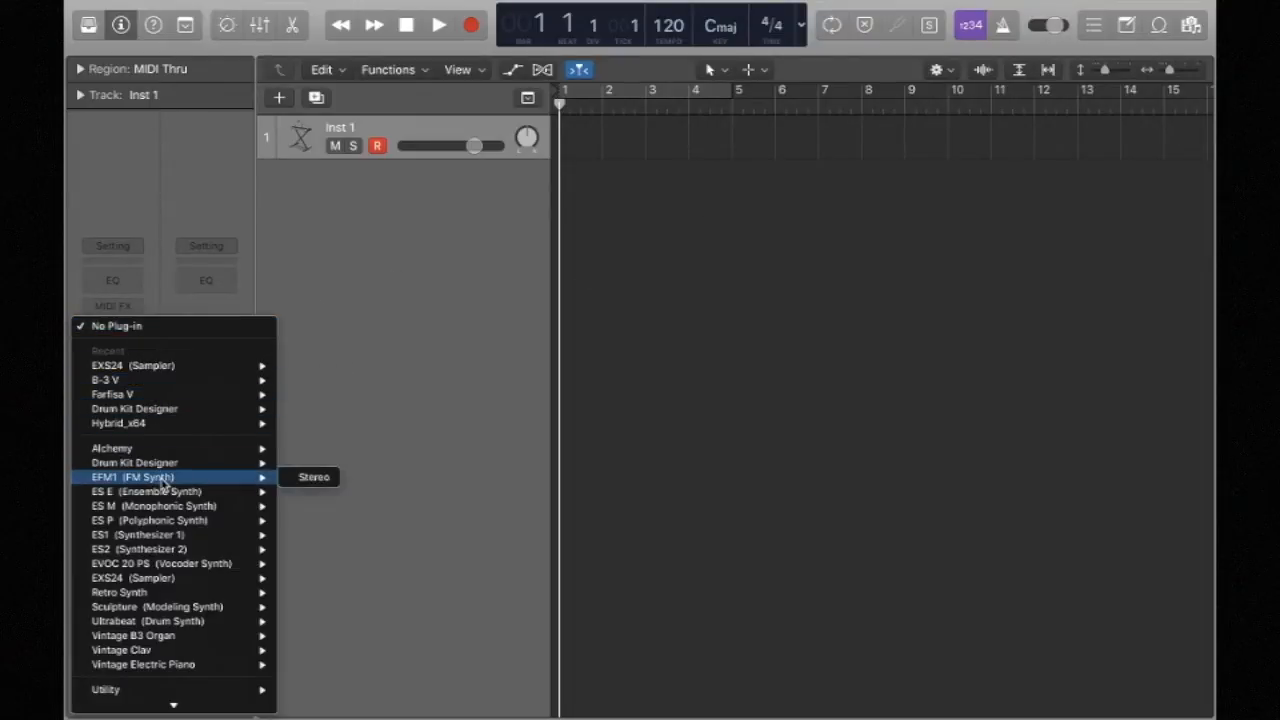
mouse_move(184, 578)
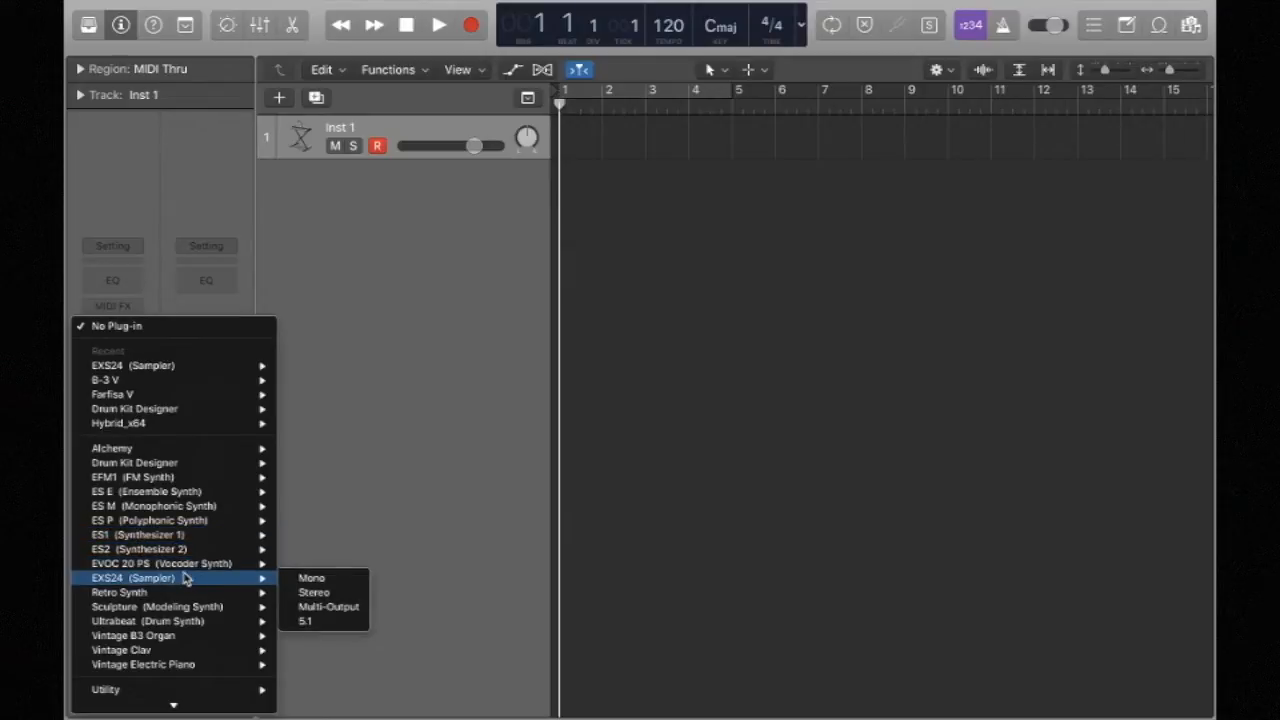
click(319, 594)
click(128, 334)
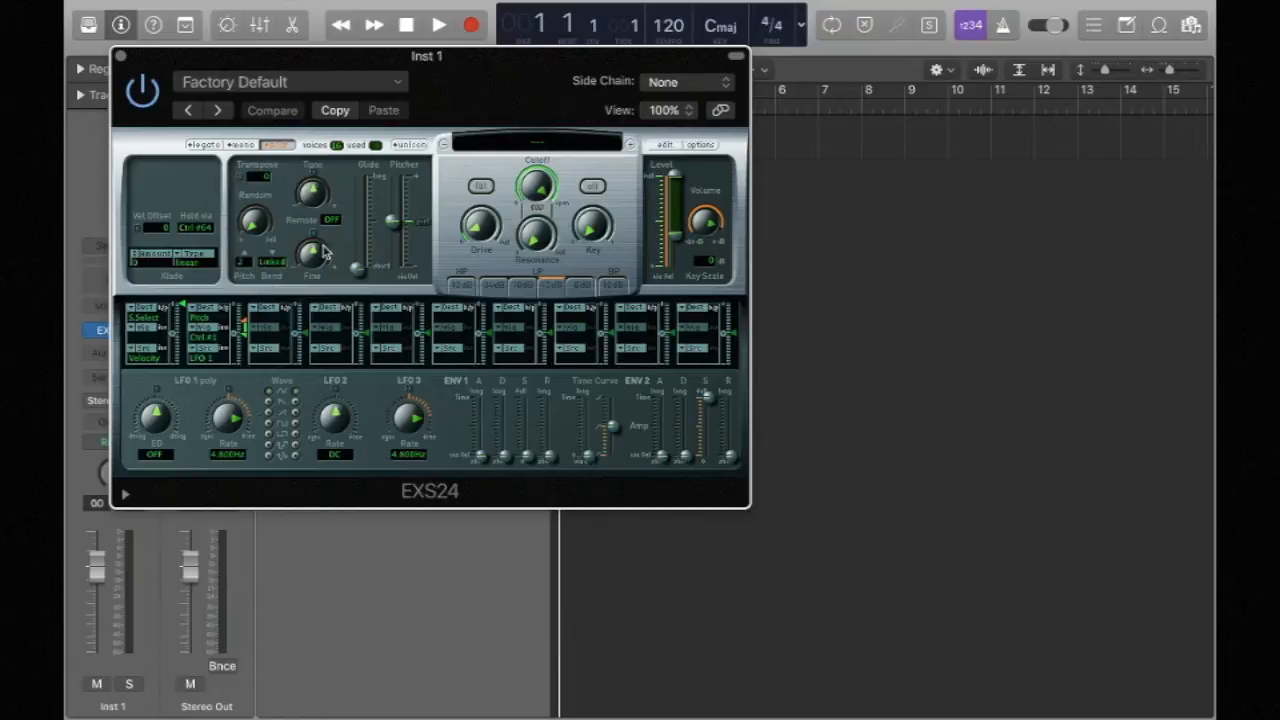
Load the Glass Marimba Muted instrument into EXS24 from the factory keyboard mallets
click(508, 146)
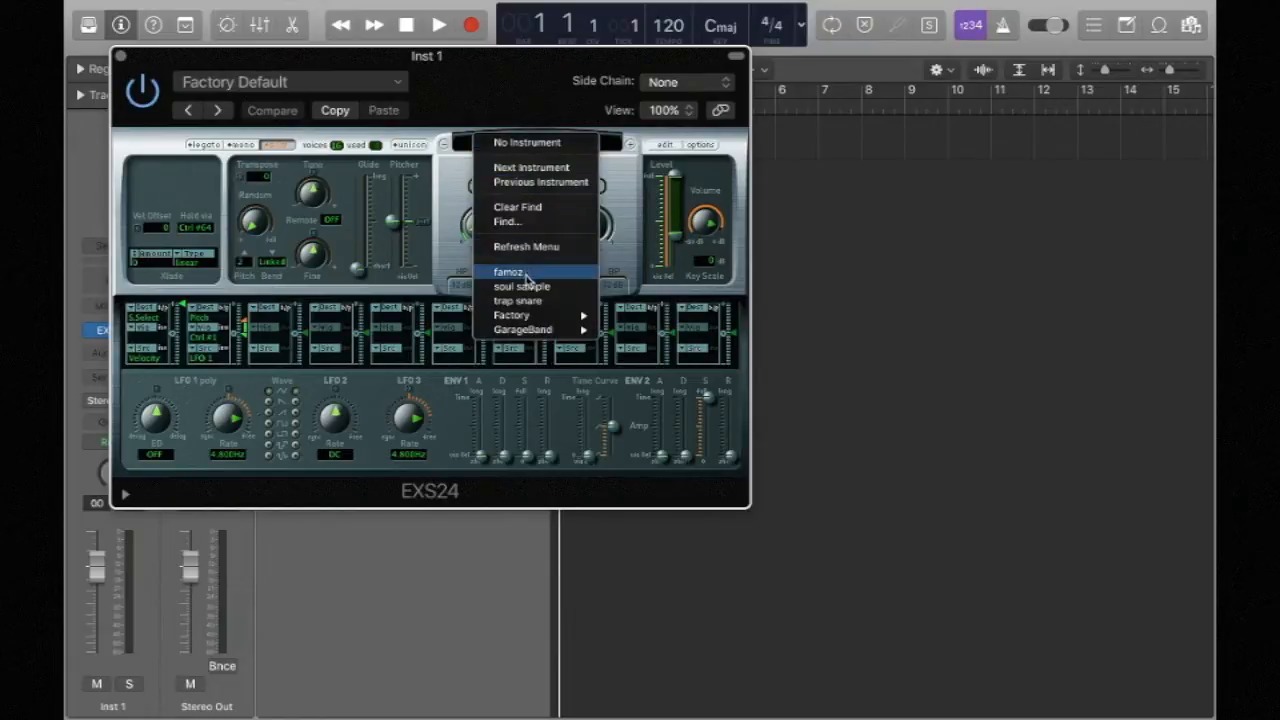
mouse_move(558, 317)
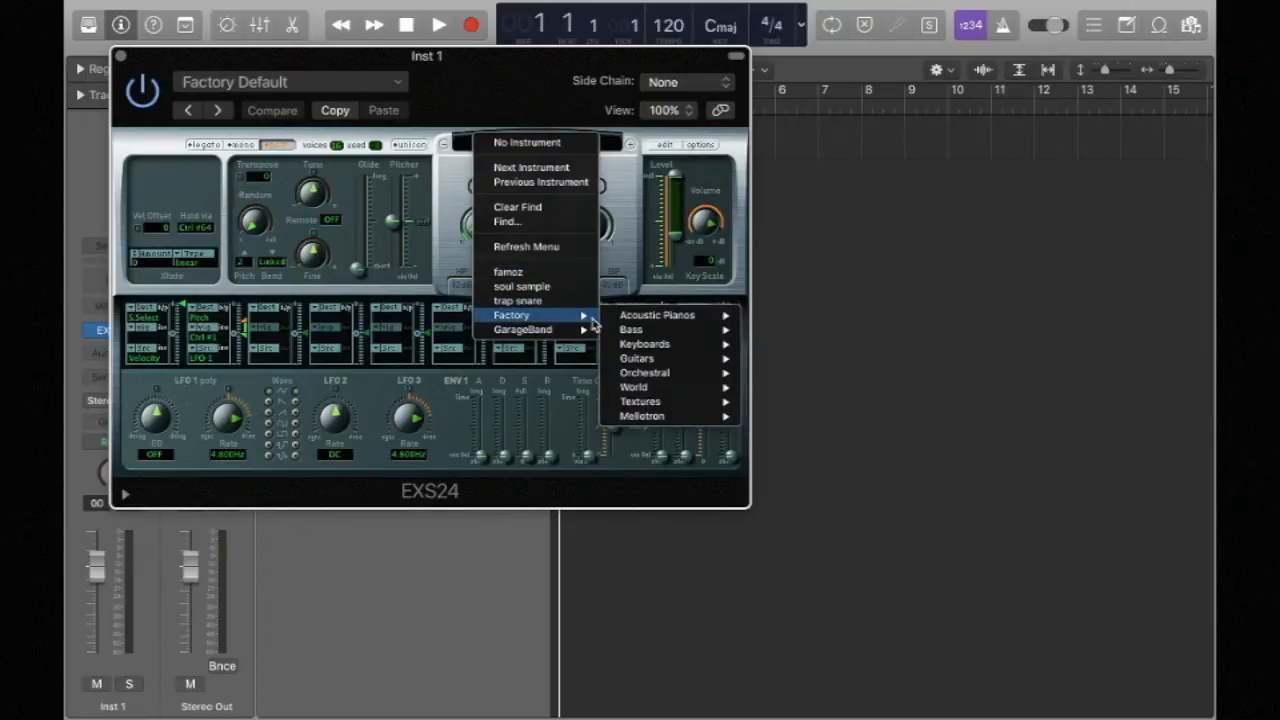
mouse_move(637, 322)
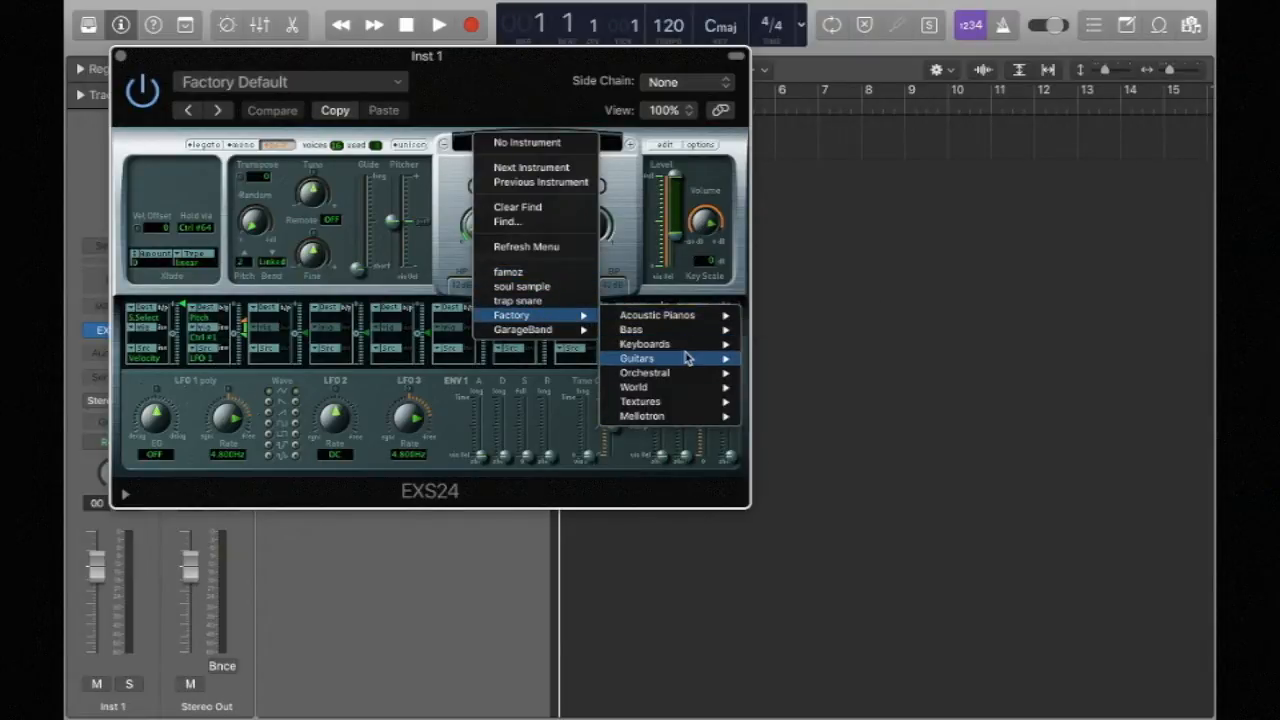
mouse_move(688, 358)
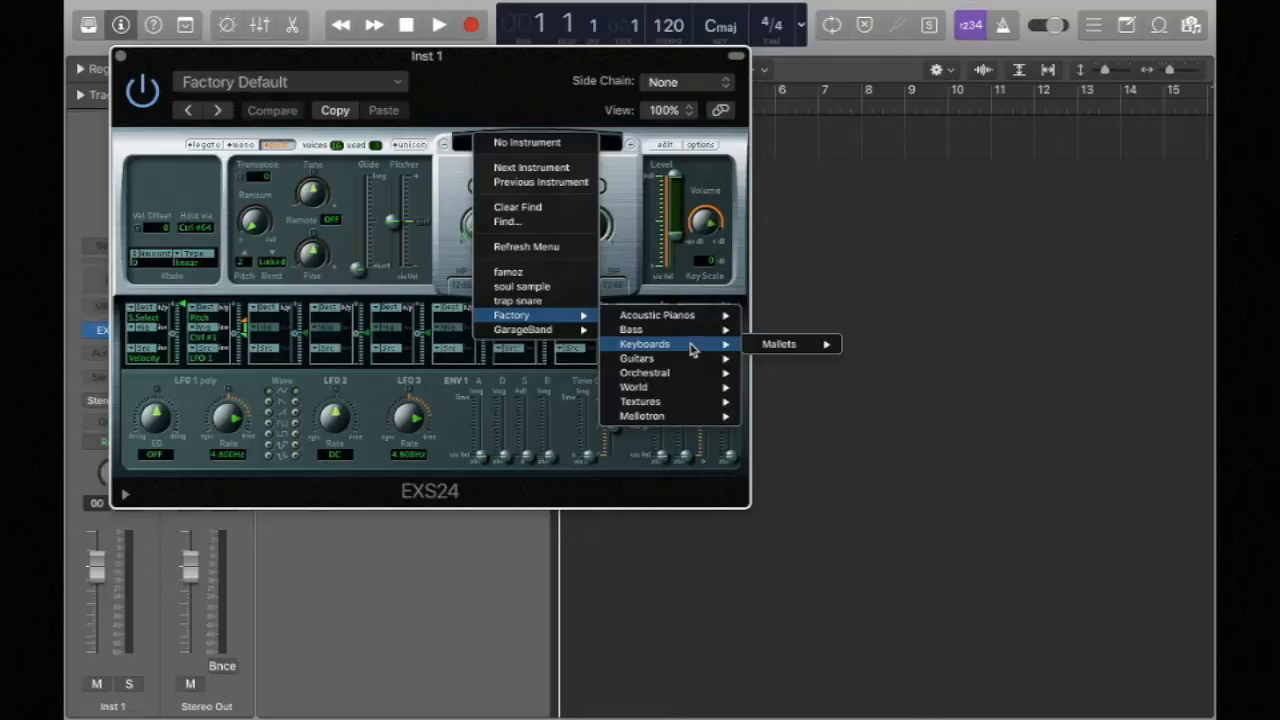
mouse_move(775, 350)
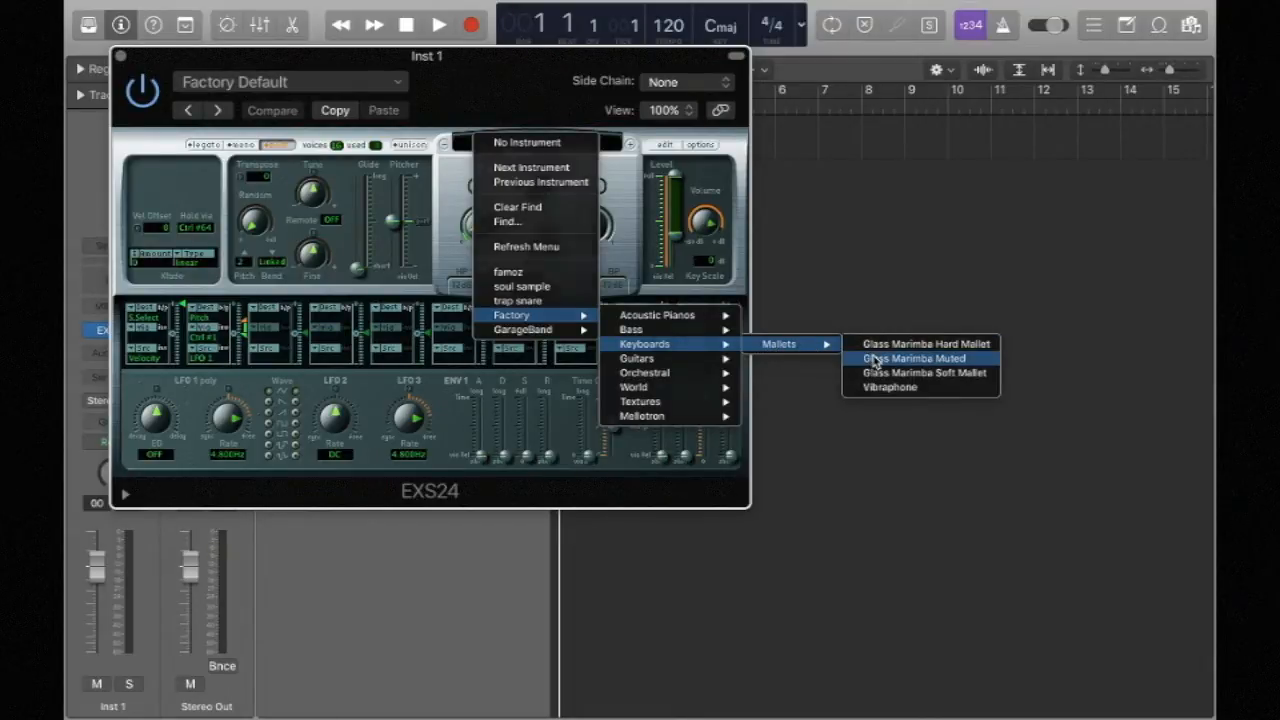
click(874, 359)
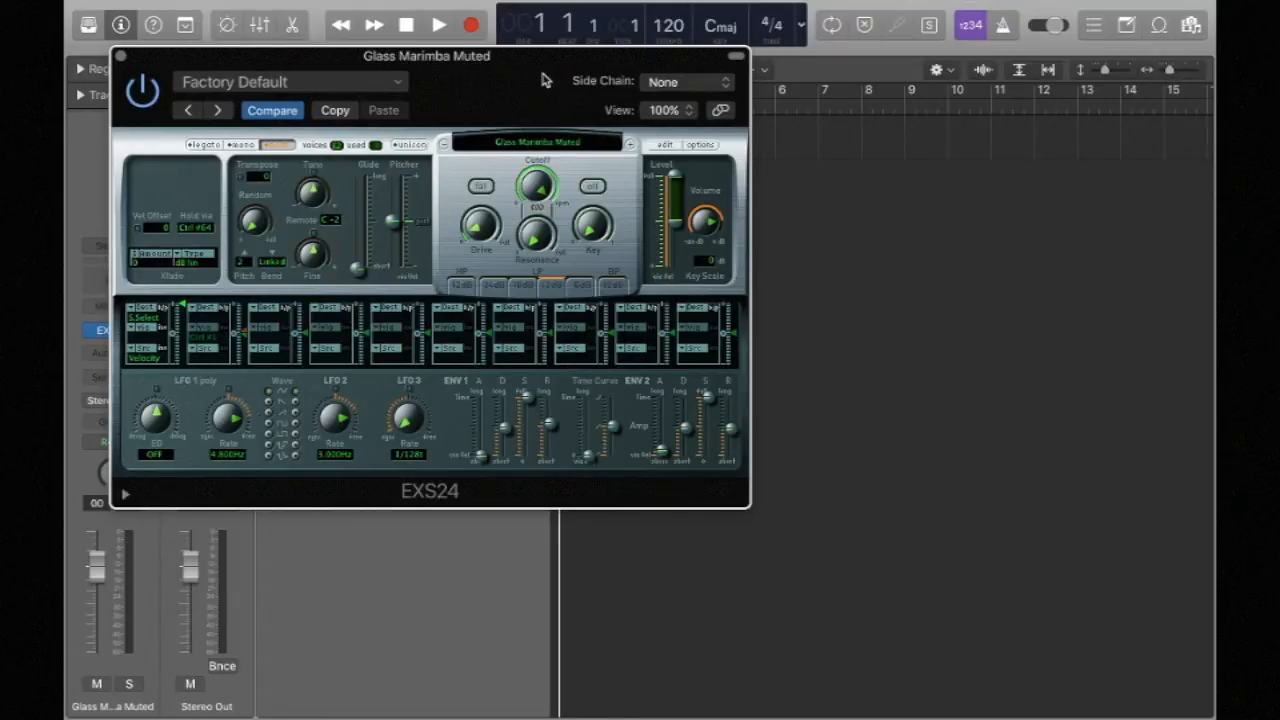
Open Musical Typing and audition a few Glass Marimba Muted notes in octave C2
key(super+k)
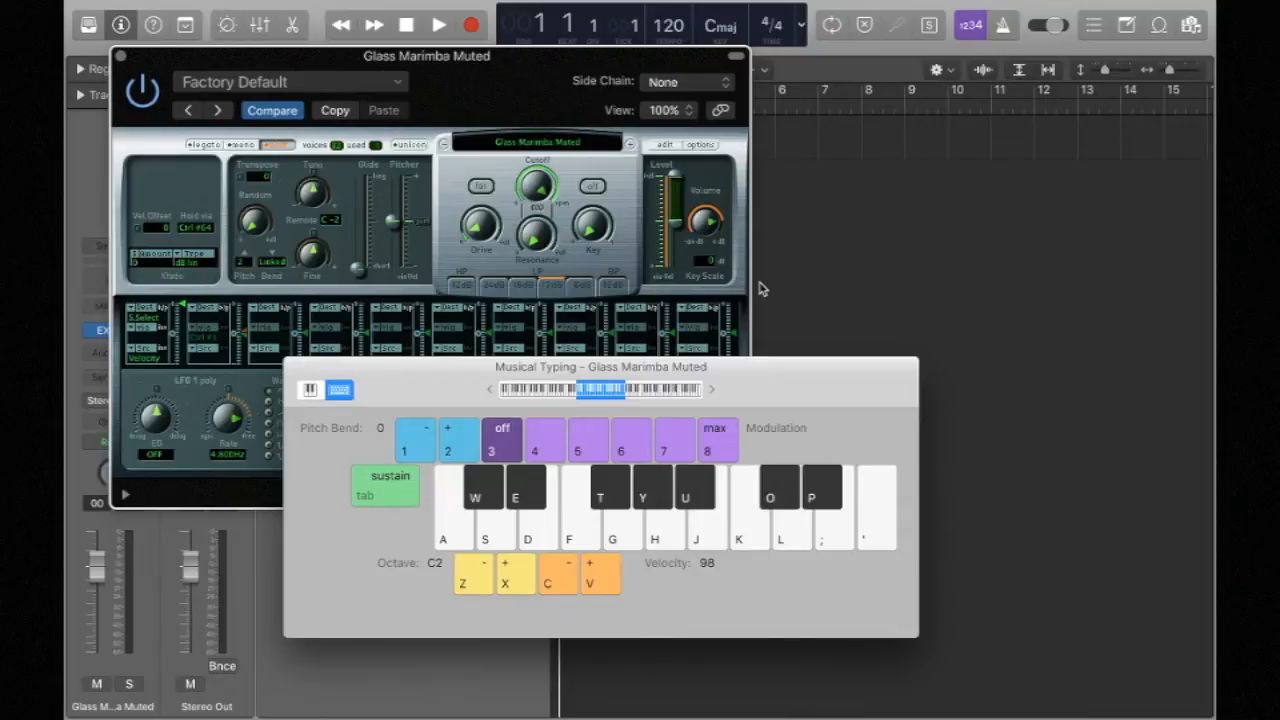
key(k)
key(d)
key(h)
key(d)
key(f)
key(k)
Try bending the pitch up and down in Musical Typing while playing B and C notes
key(2)
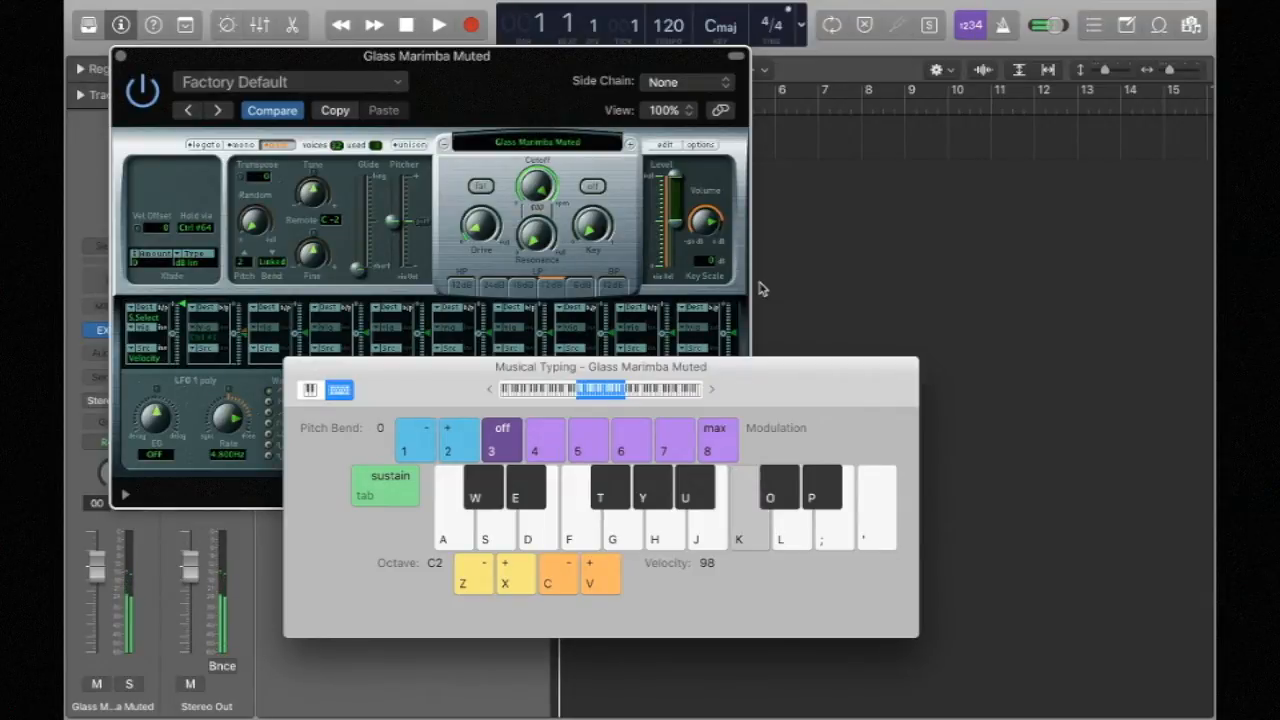
key(j)
key(1)
key(k)
key(j)
key(1)
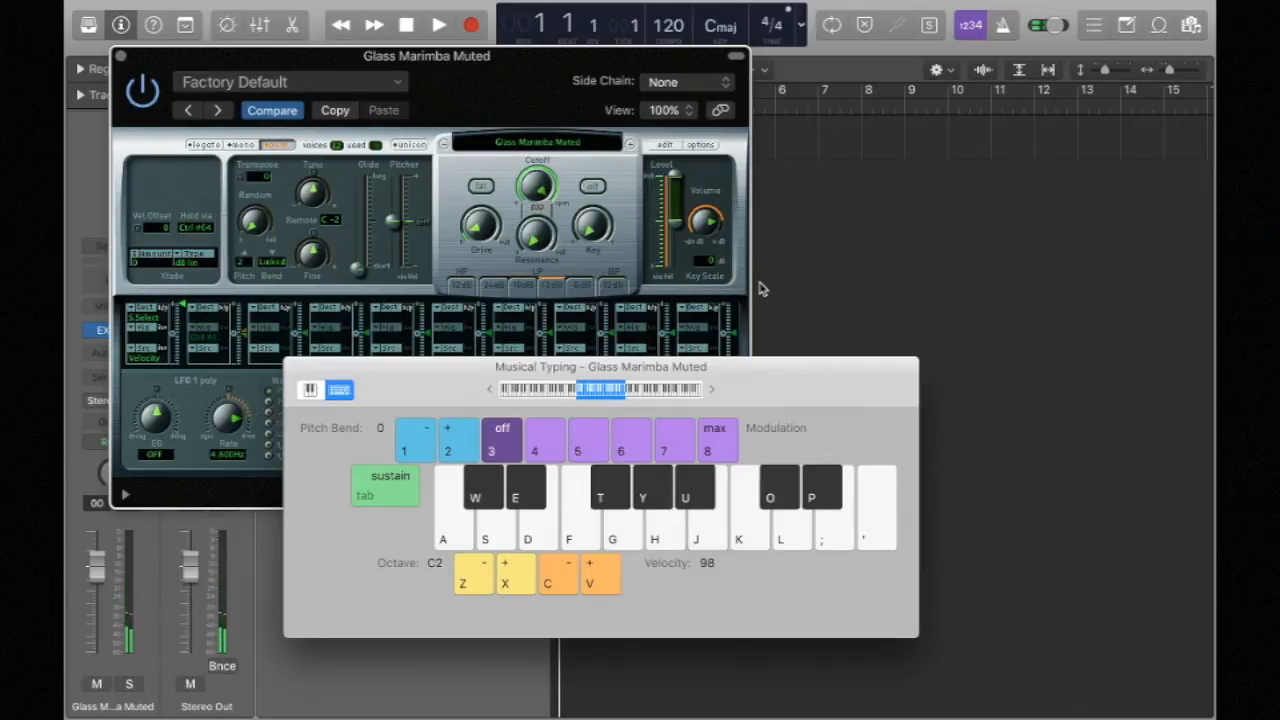
Audition the high C at increasing modulation levels from 4 to 7 and switch the modulation back off
key(k)
key(4)
key(5)
key(6)
key(k)
key(k)
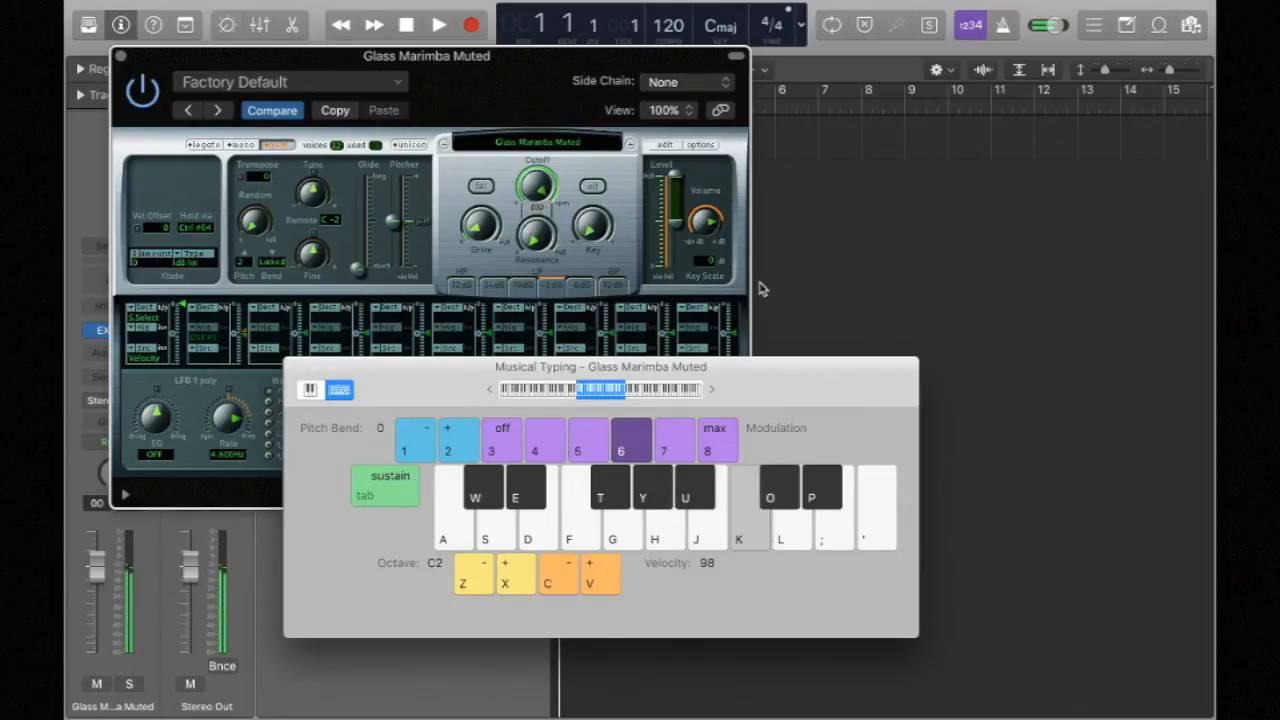
key(7)
key(k)
key(3)
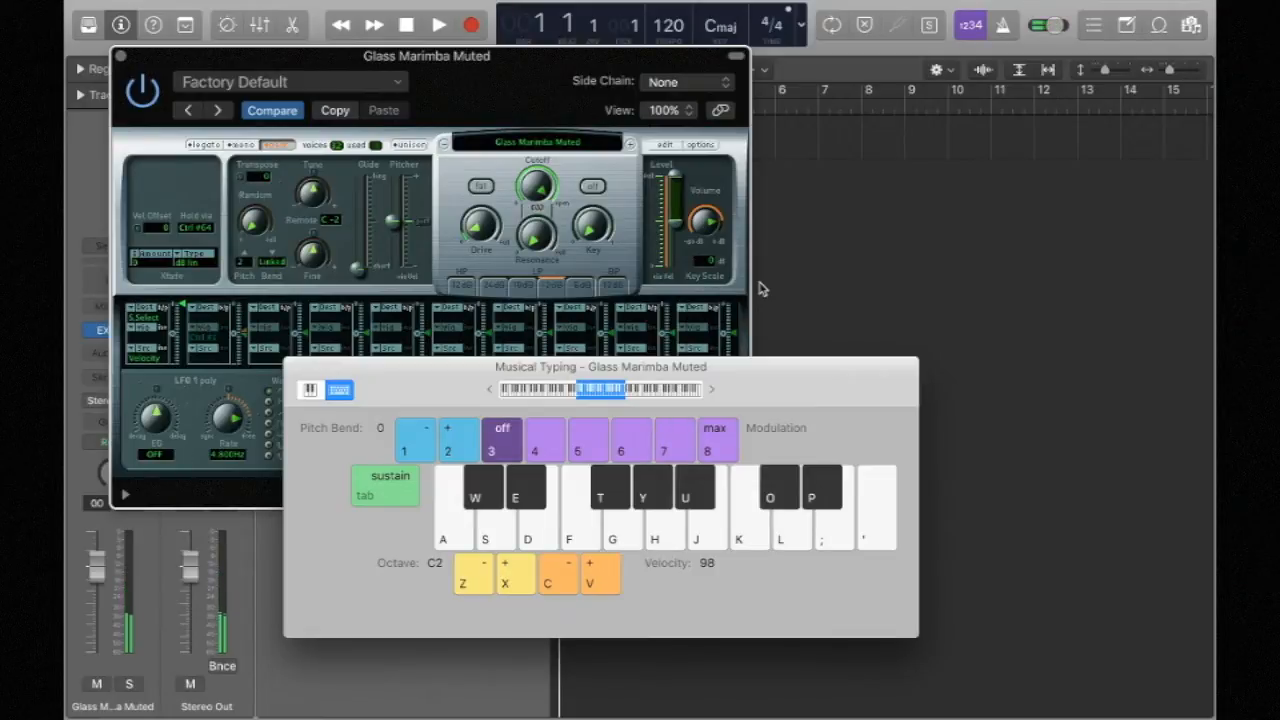
Try the sustain function in Musical Typing while playing the C, B and A notes
key(k)
key(Tab)
key(j)
key(h)
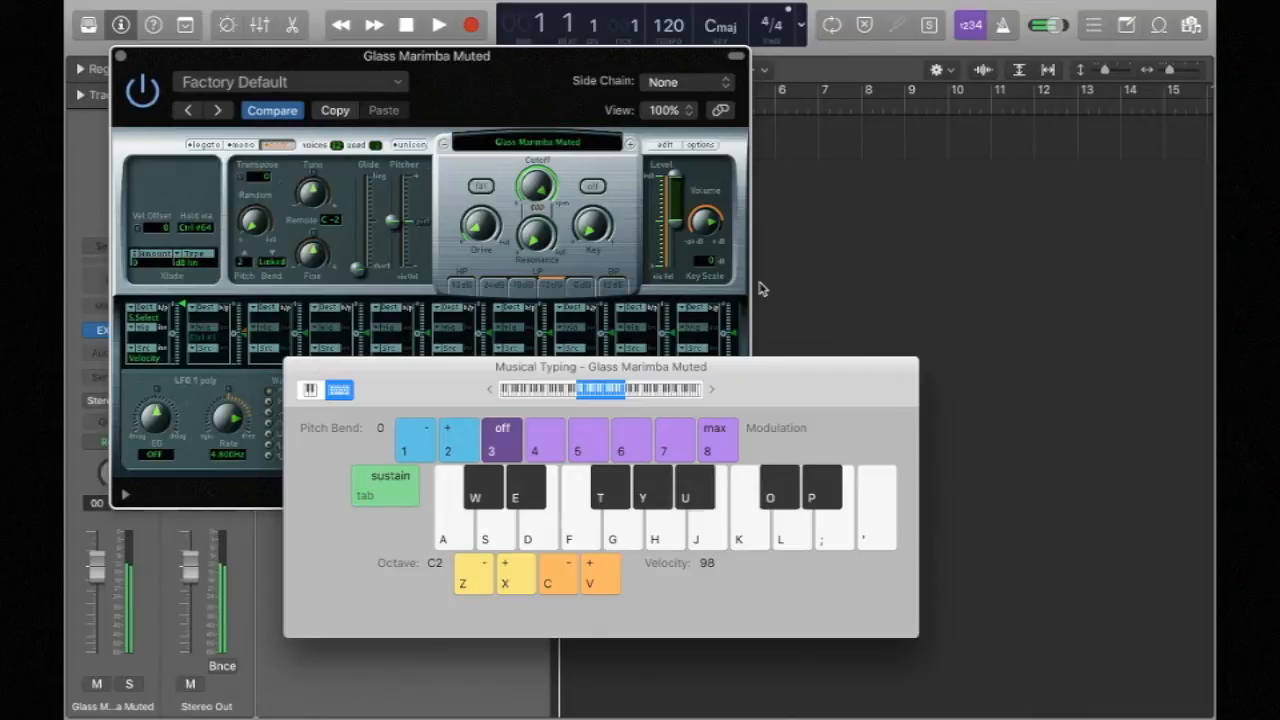
Try the Musical Typing octave shift upwards while playing B notes, and return it to C2
key(x)
key(j)
key(x)
key(z)
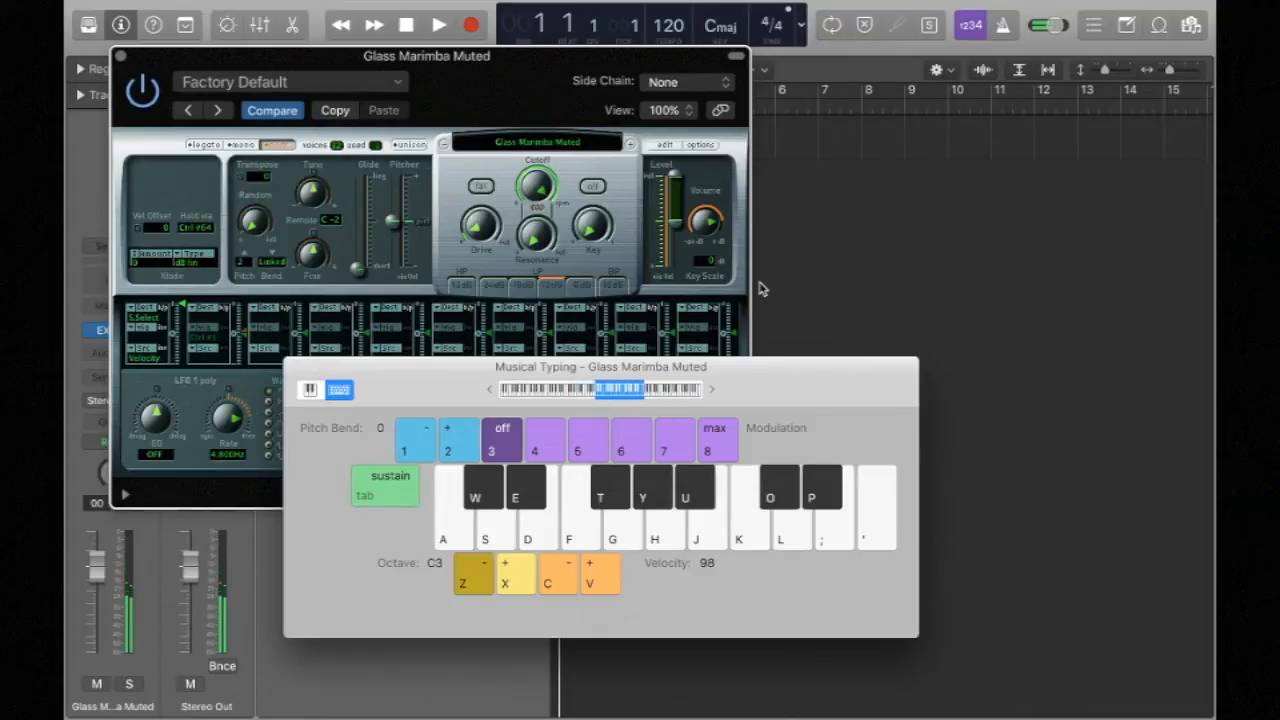
key(j)
key(z)
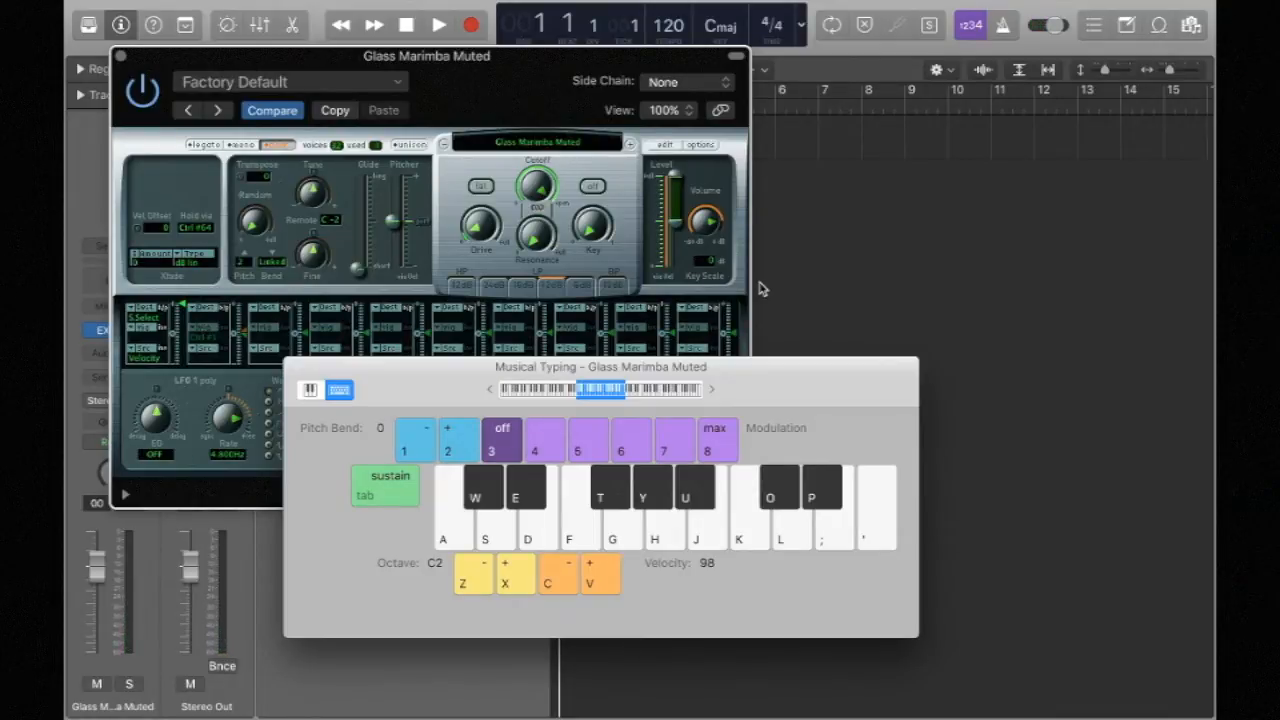
Practise a melody on the Glass Marimba Muted using the C, E, F, G and B notes
key(k)
key(k)
key(k)
key(f)
key(k)
key(g)
key(j)
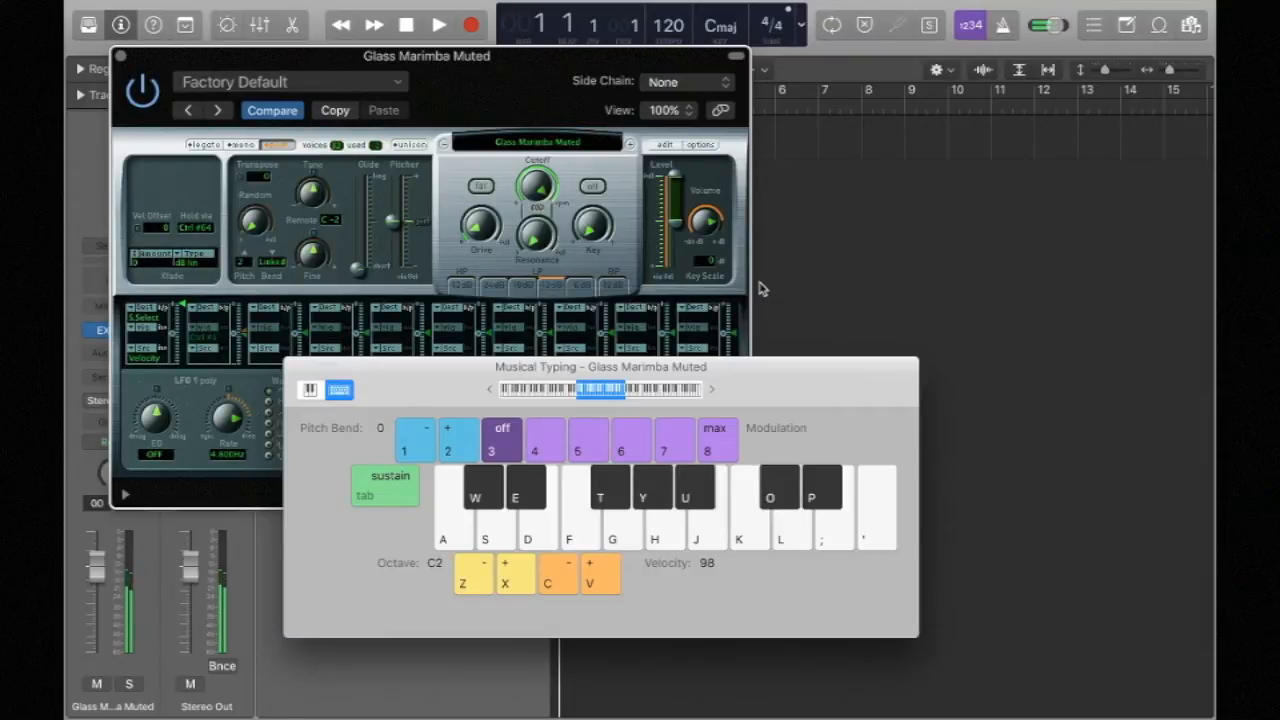
key(k)
key(d)
key(k)
key(g)
key(d)
key(k)
key(g)
key(k)
key(g)
key(d)
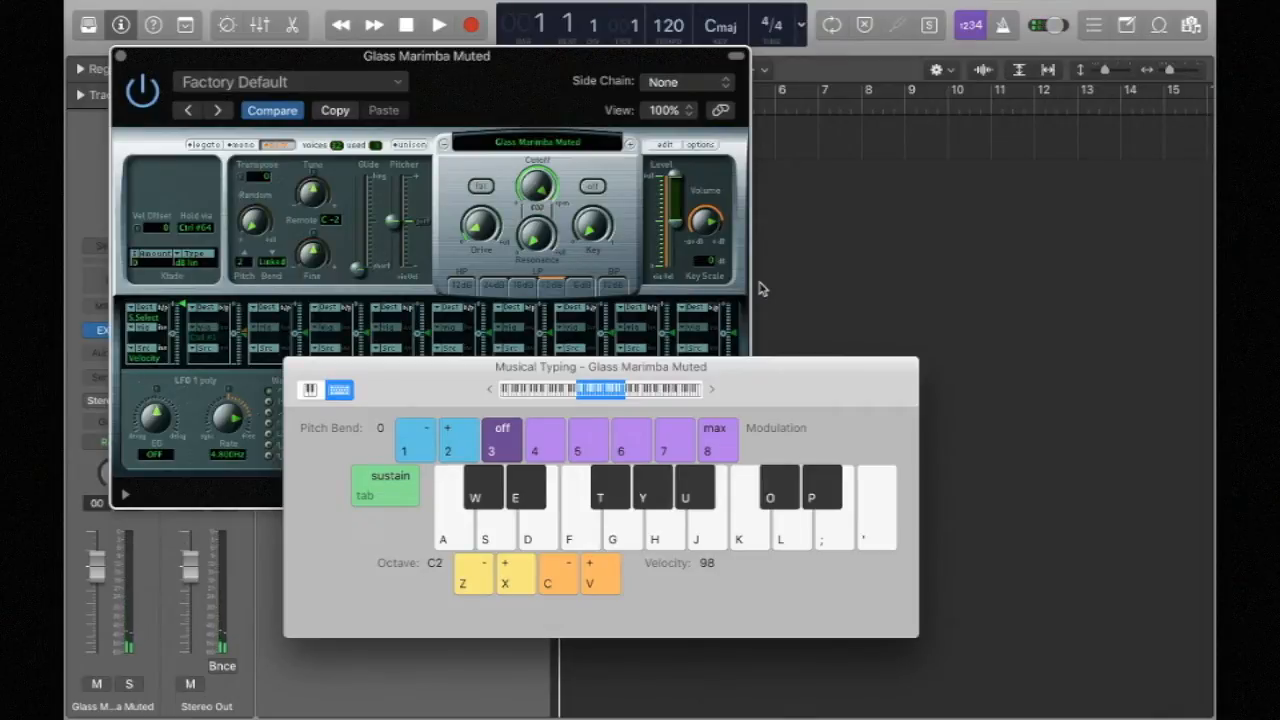
Close the EXS24 plug-in window, move the Musical Typing keyboard clear of the track header, and hide it
click(120, 56)
drag(451, 369, 590, 291)
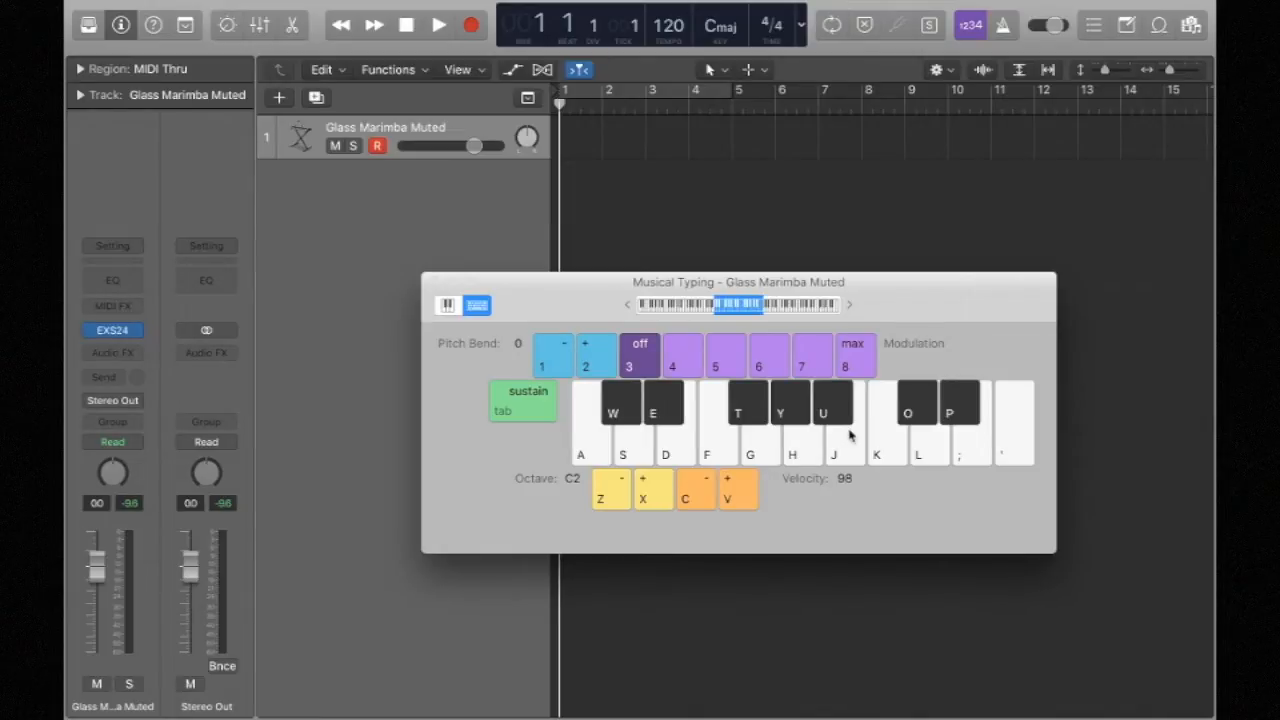
key(super+k)
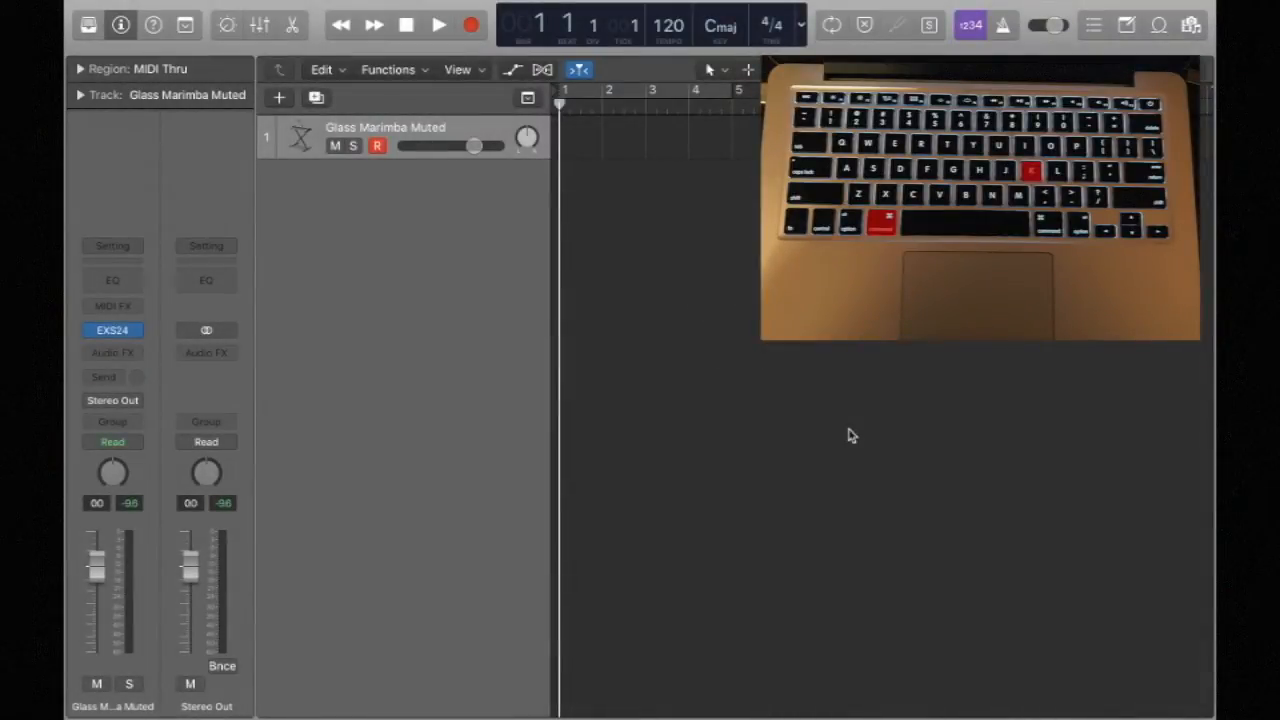
Toggle the metronome on and off a few times and leave it switched on
key(k)
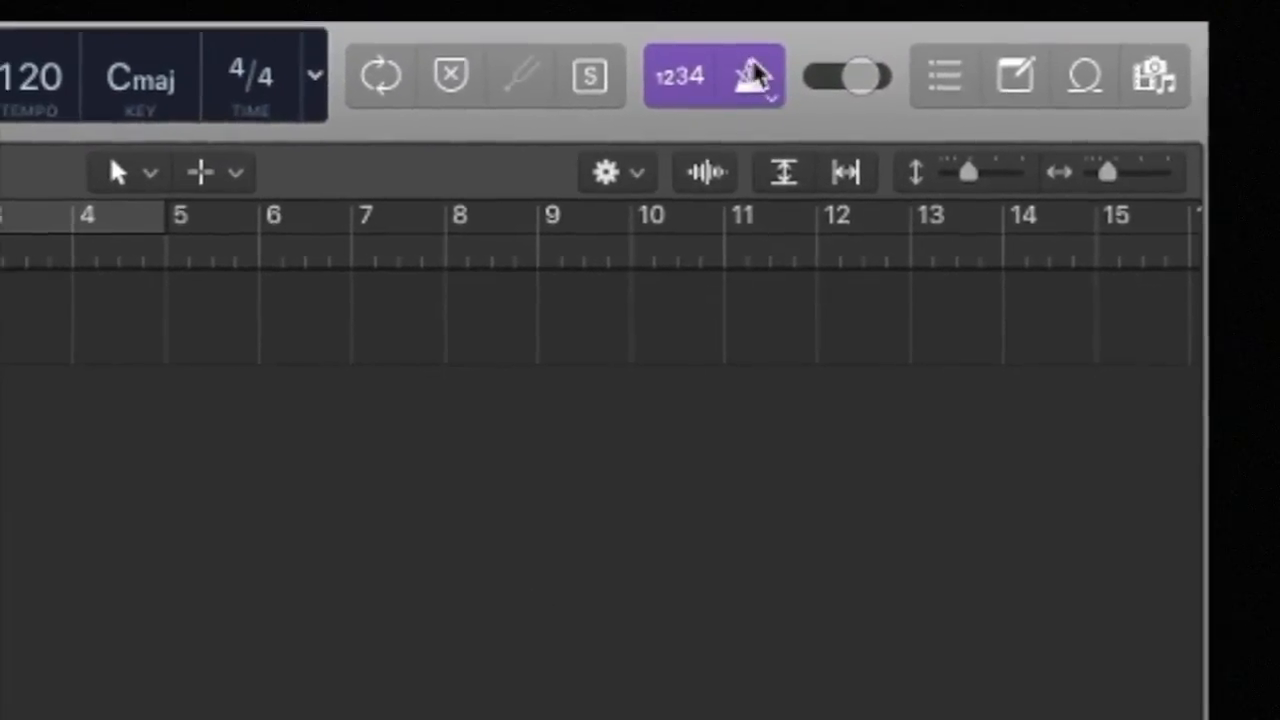
click(776, 77)
click(776, 77)
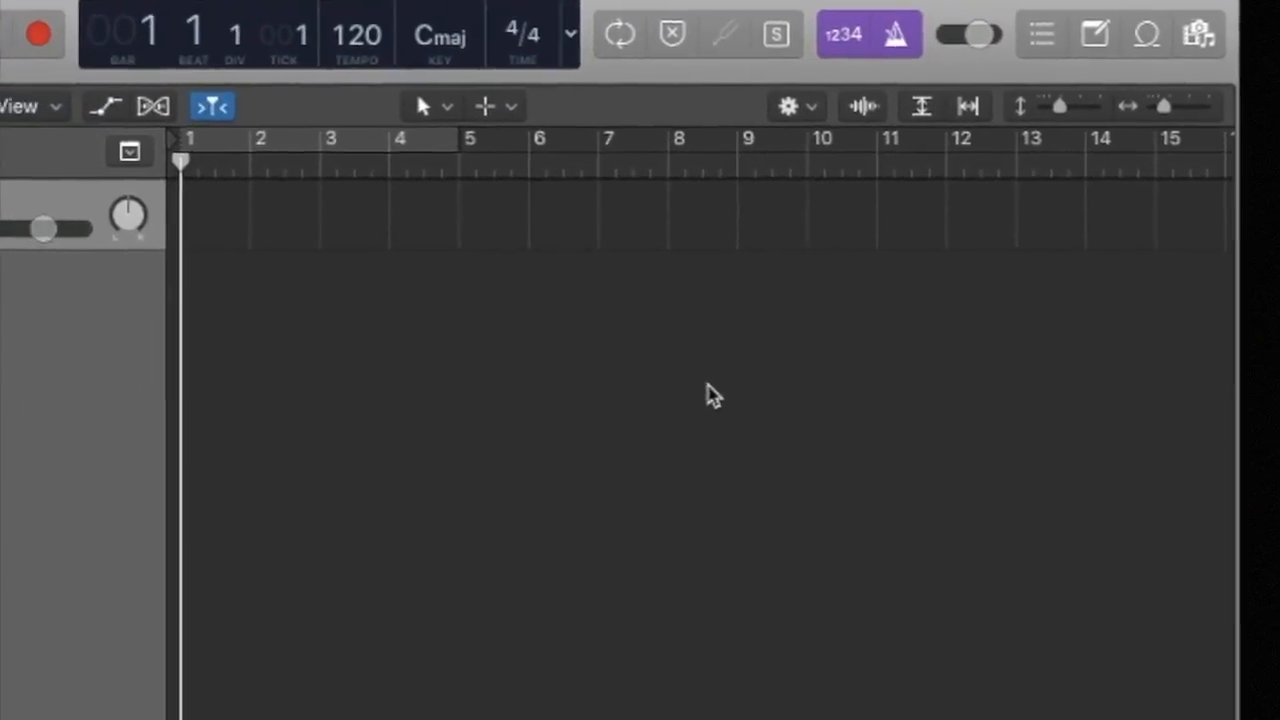
key(k)
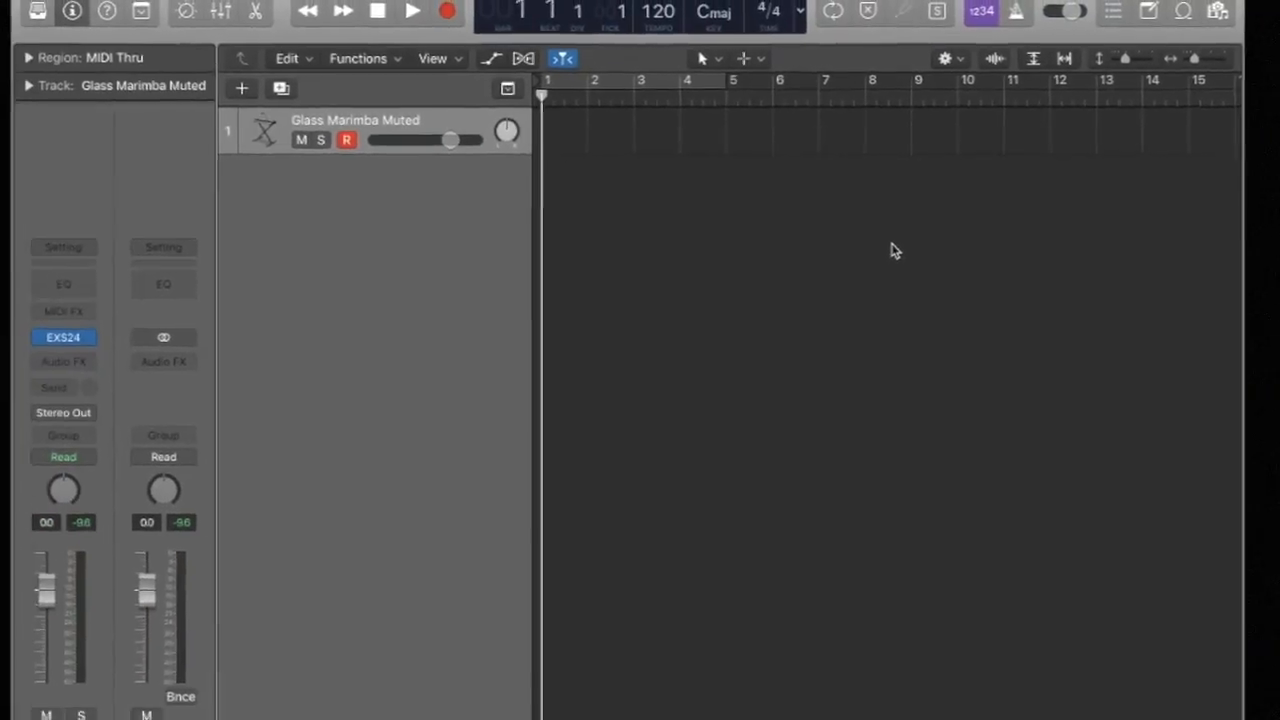
key(k)
Record a four-bar marimba melody from bar 1 with Musical Typing, playing C, G, A, E once and C, G, B, E three times
key(super+k)
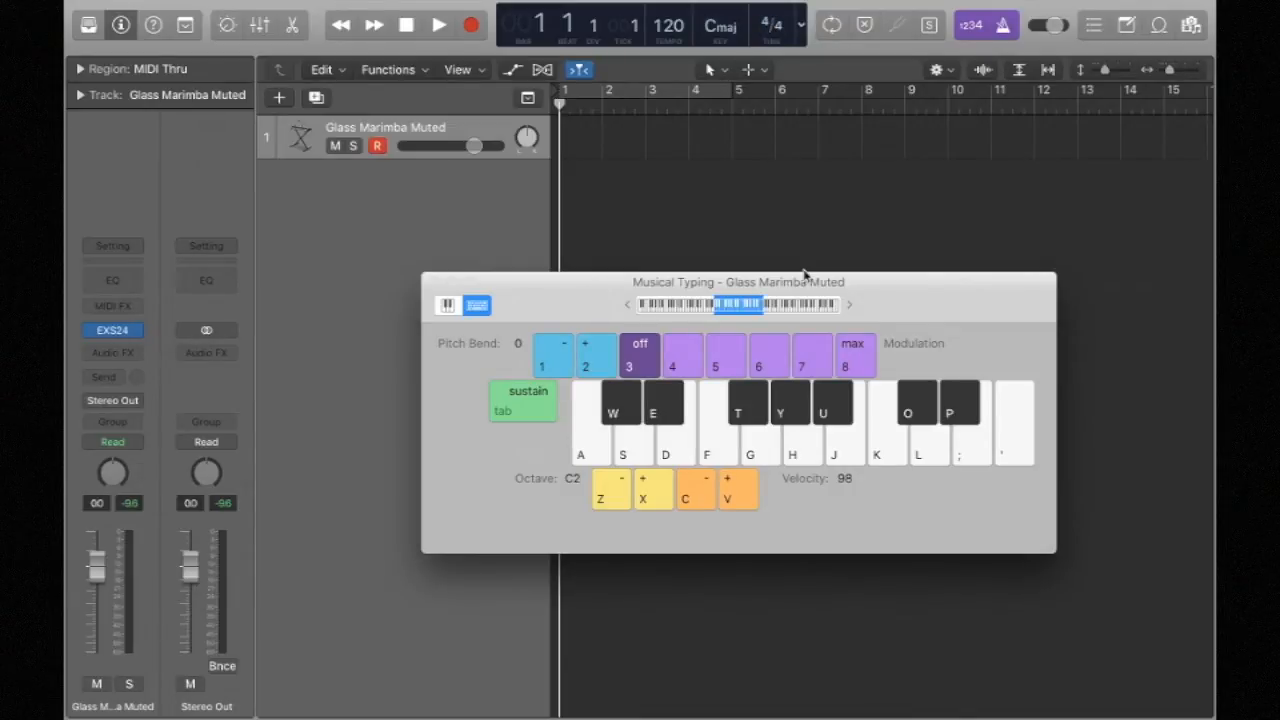
key(r)
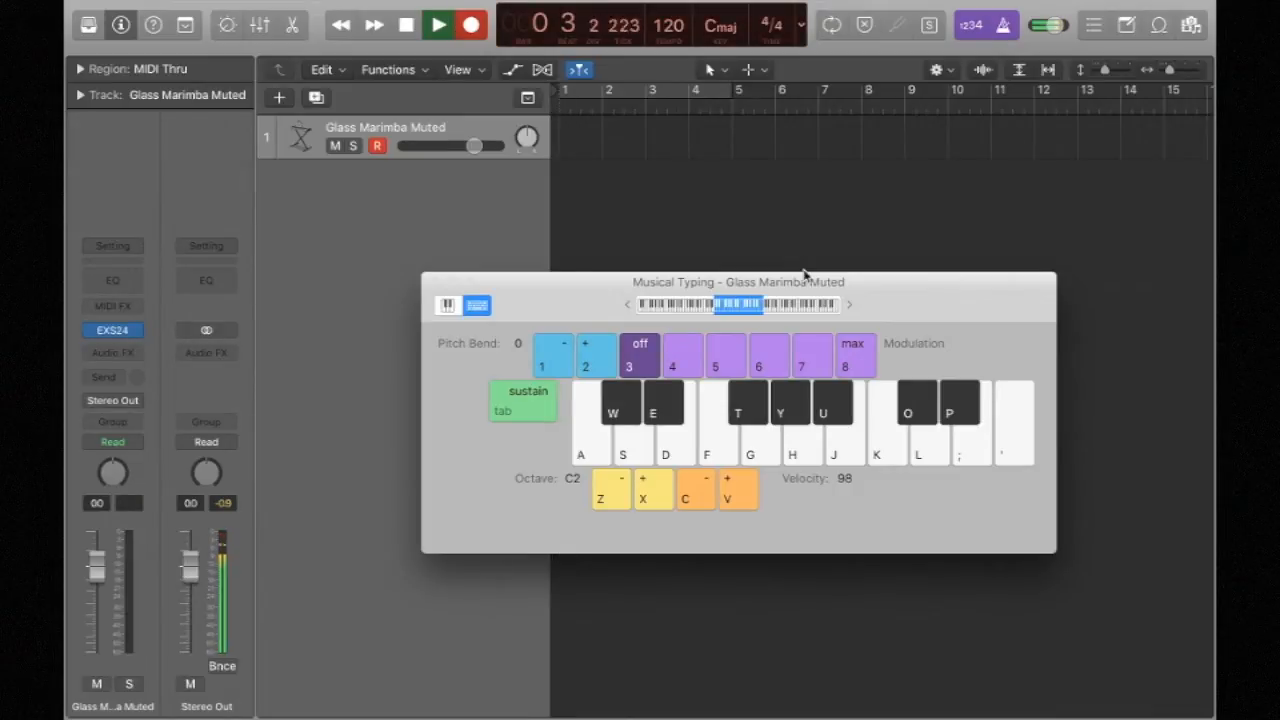
key(h)
key(h)
key(h)
key(d)
key(k)
key(g)
key(j)
key(d)
key(k)
key(g)
key(j)
key(d)
key(k)
key(g)
key(j)
key(d)
key(space)
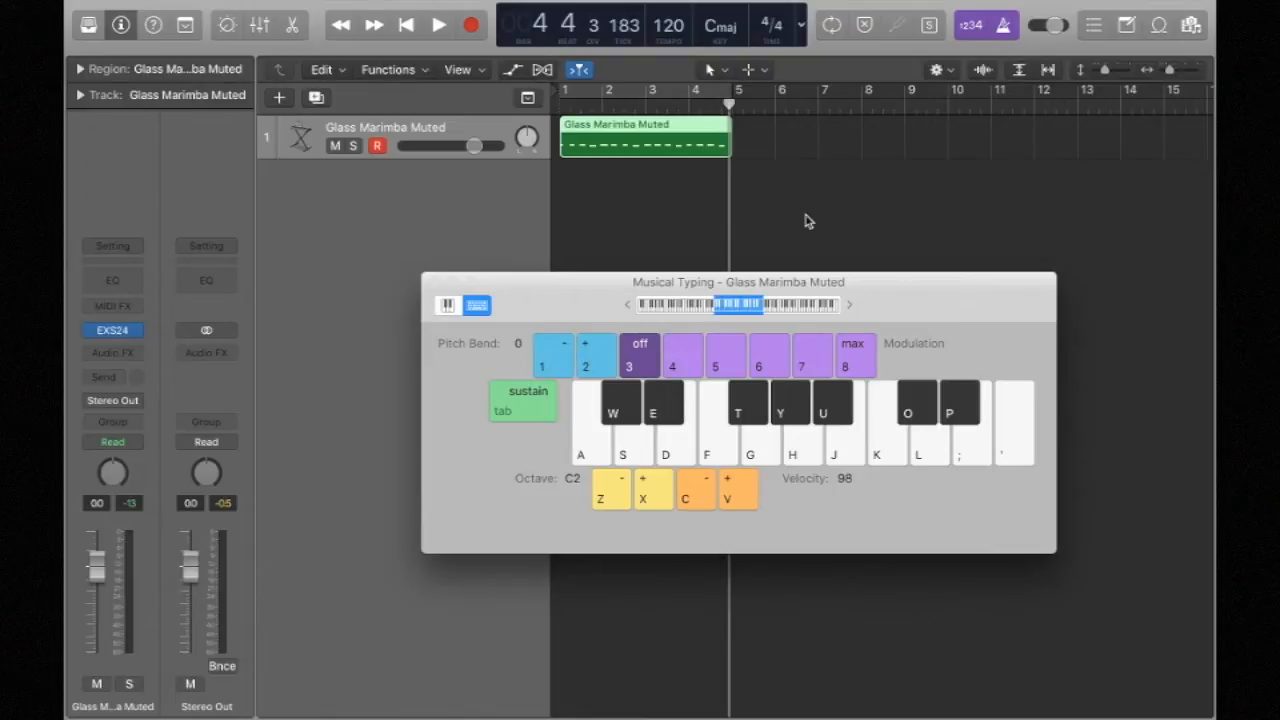
Hide Musical Typing, open the recorded Glass Marimba Muted region in the Piano Roll, and fit its notes in the editor
click(433, 283)
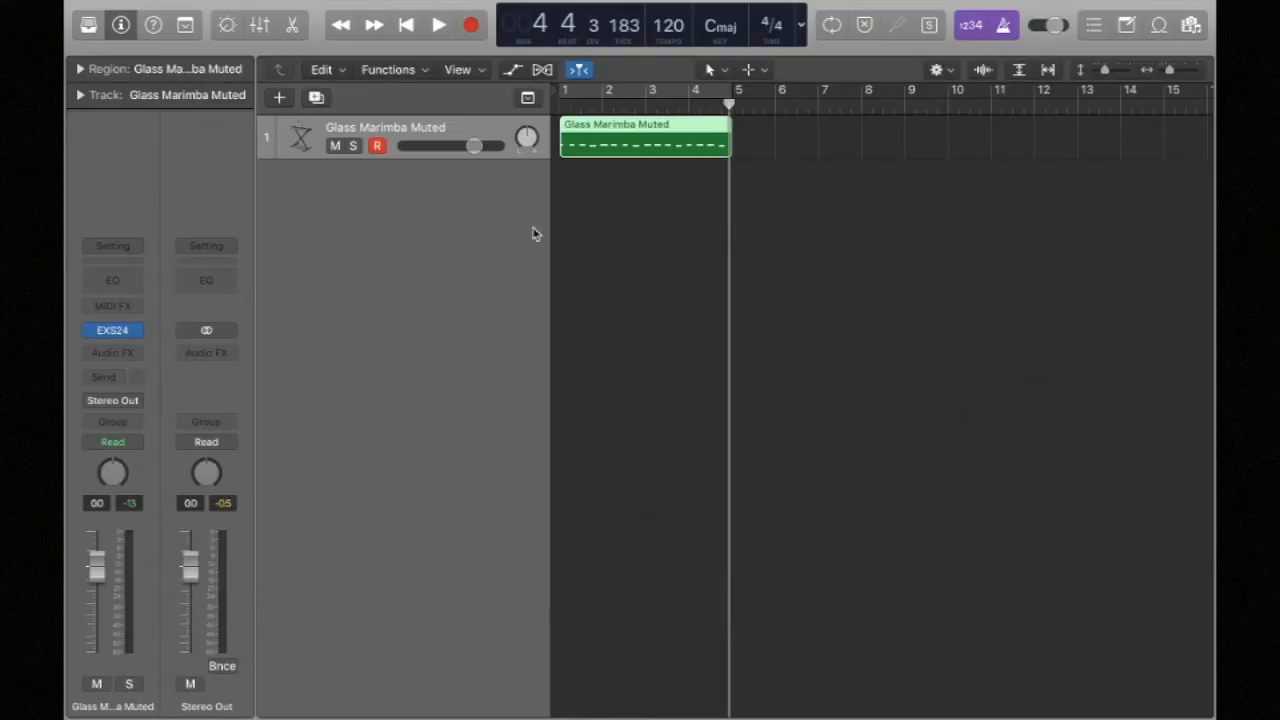
double_click(645, 150)
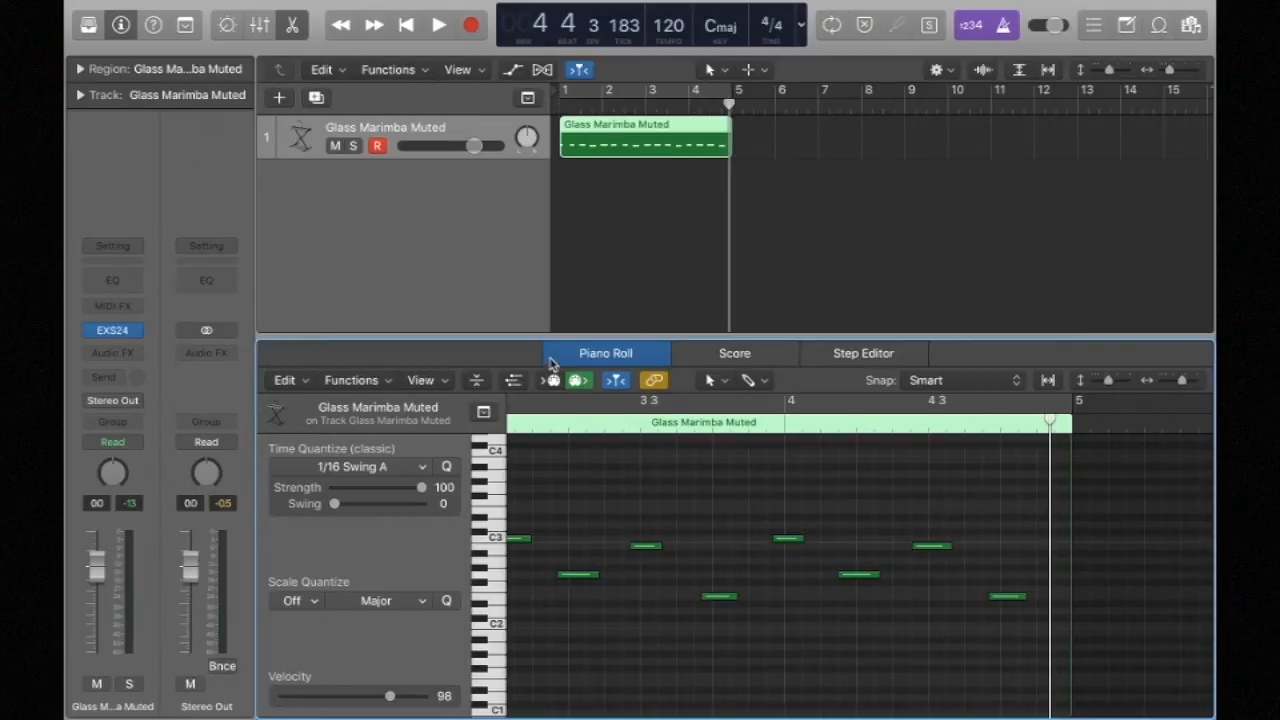
mouse_move(648, 337)
mouse_down()
mouse_move(643, 455)
mouse_move(642, 353)
mouse_up()
scroll(704, 530, left, 5)
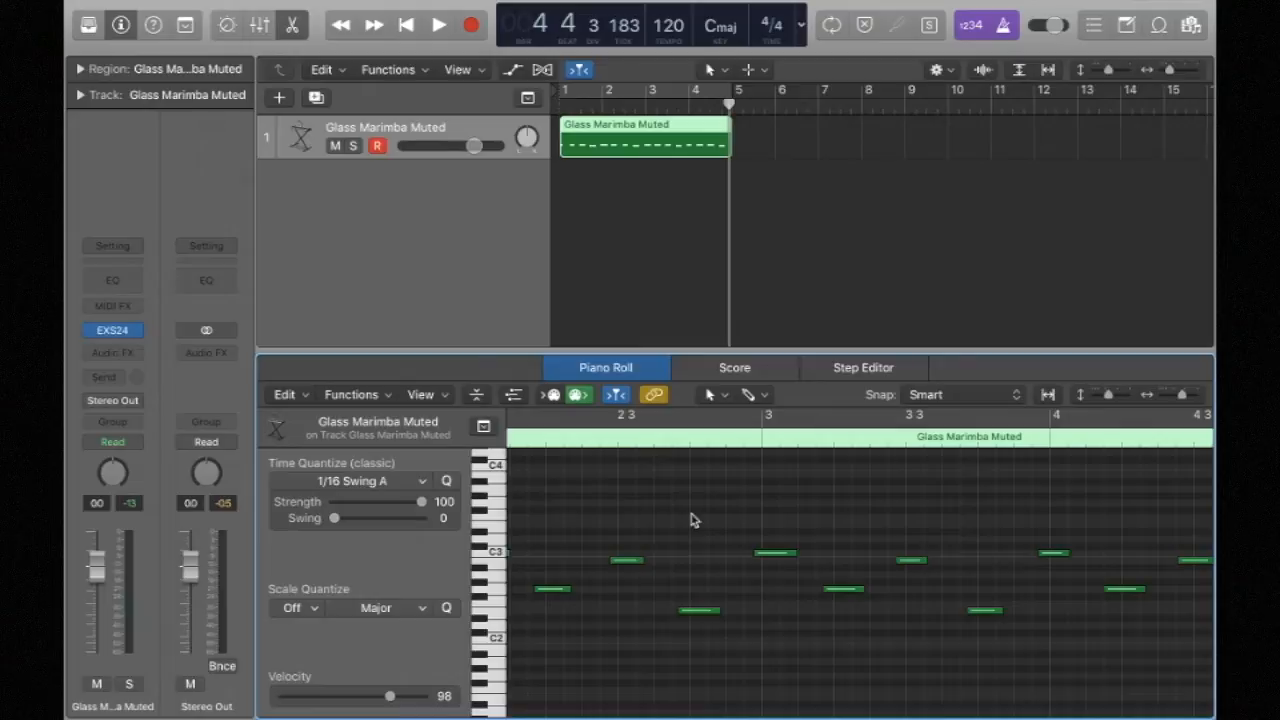
key(z)
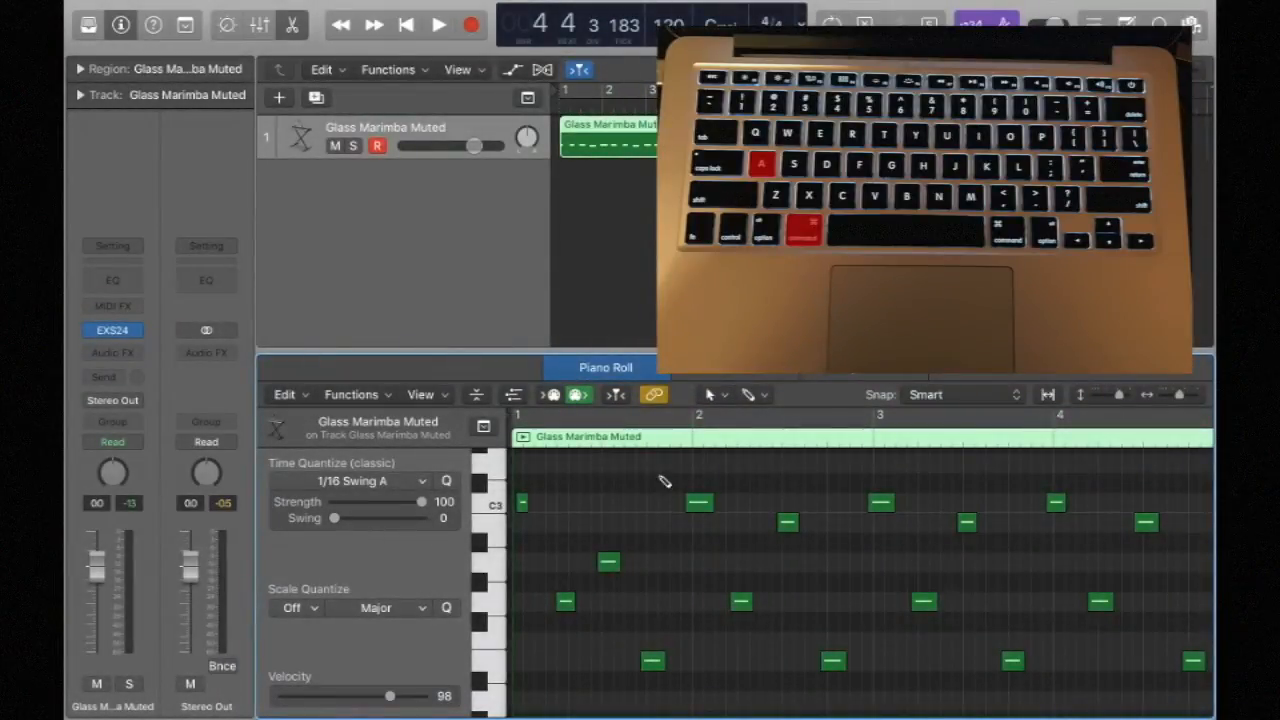
Select all recorded marimba notes in the Piano Roll and quantize them to 1/16 Swing A
key(super+a)
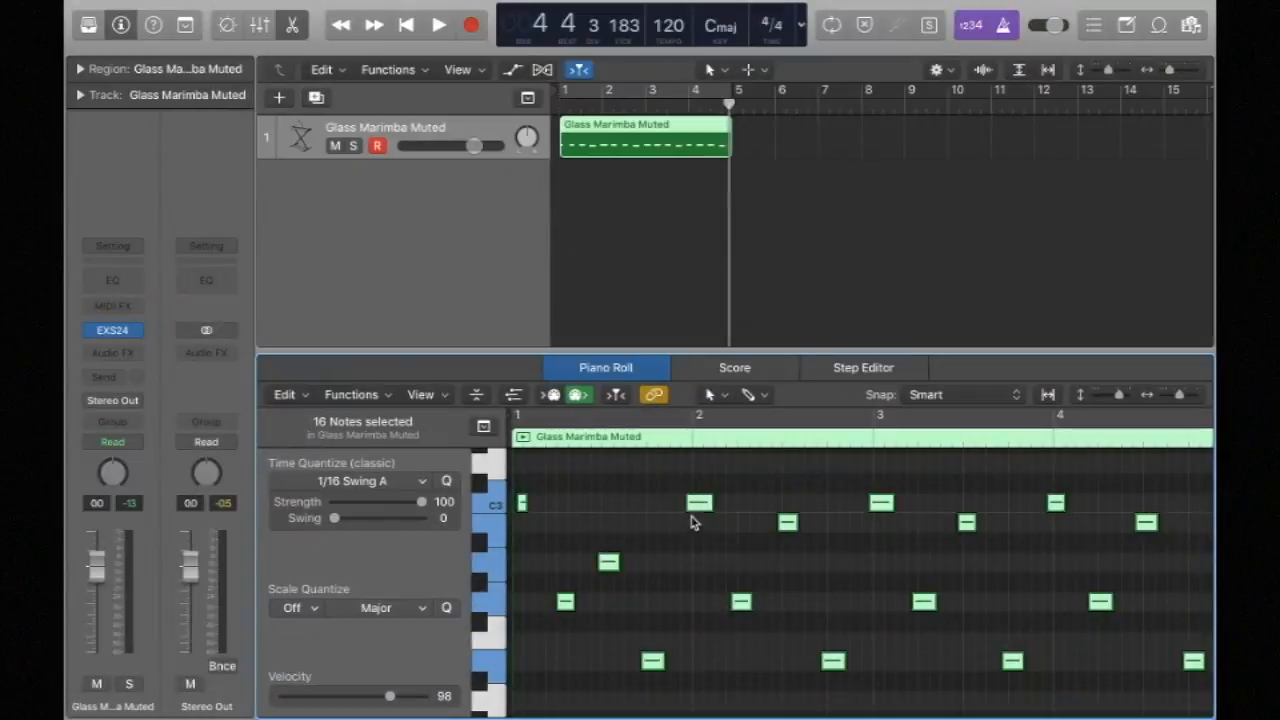
click(421, 487)
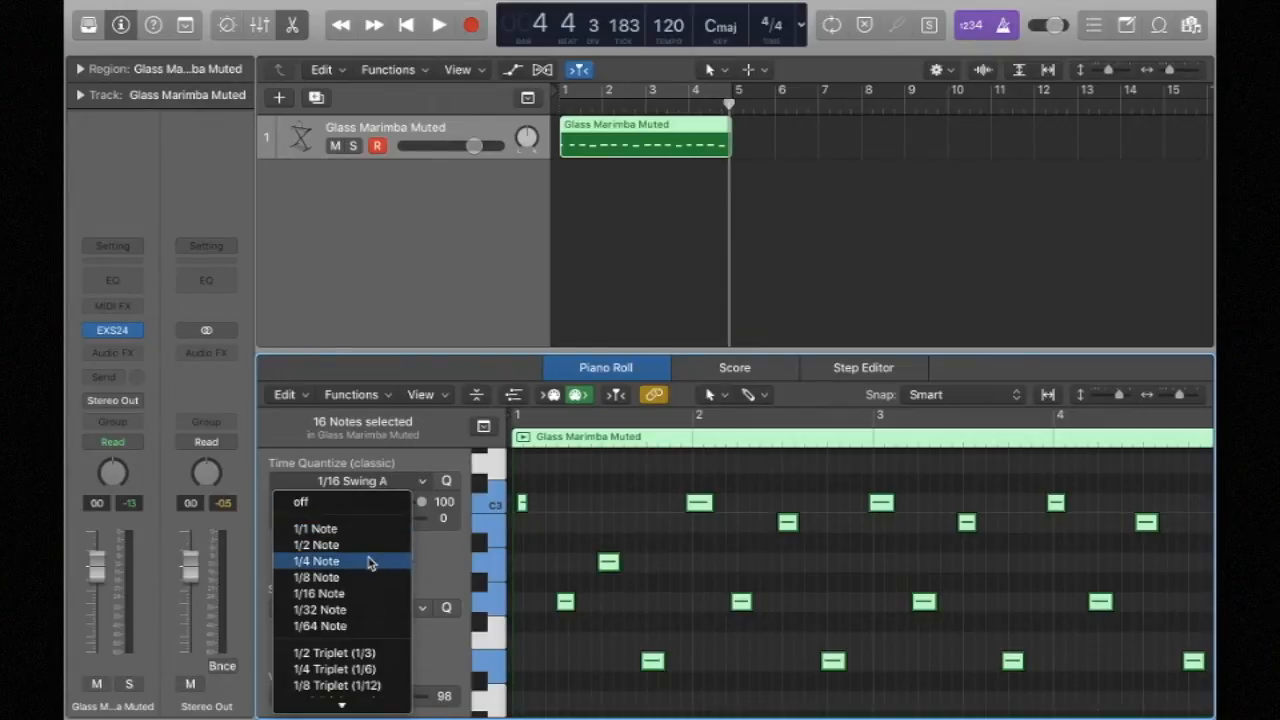
scroll(367, 563, down, 5)
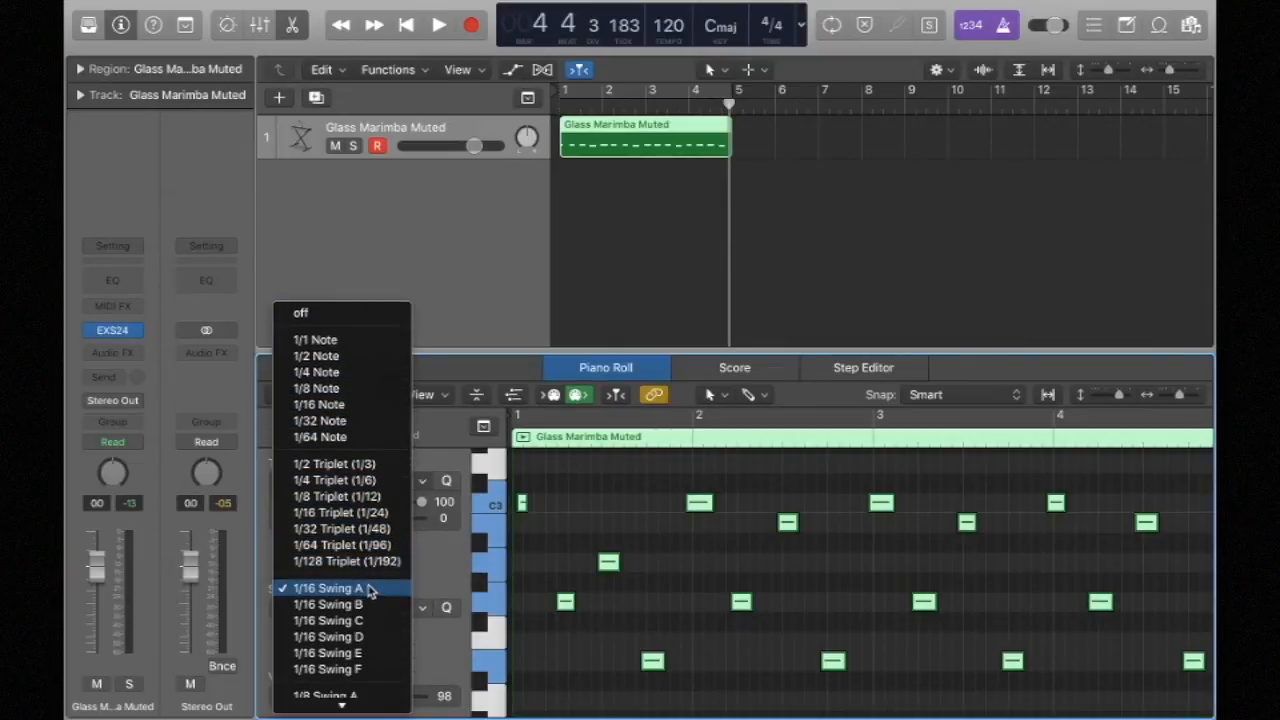
click(367, 592)
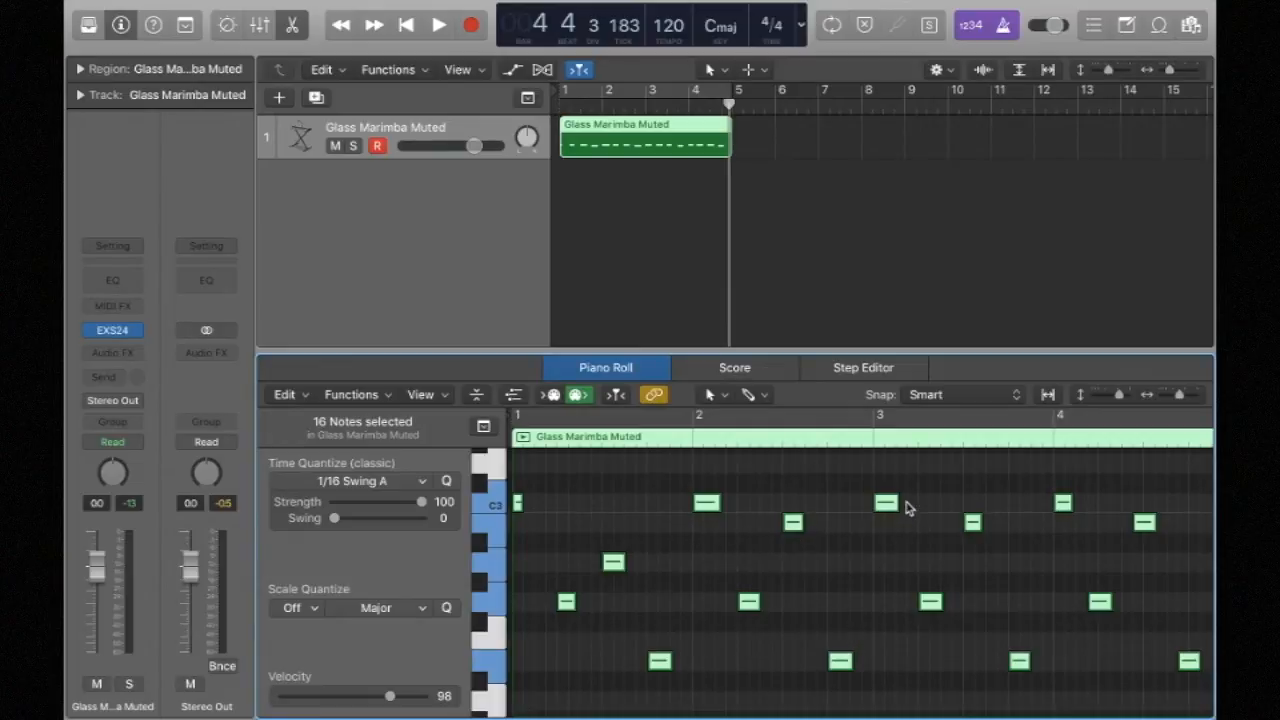
Delete the four notes in bar 1 and all the notes in bars 3 and 4, keeping only the bar 2 phrase
drag(670, 495, 515, 680)
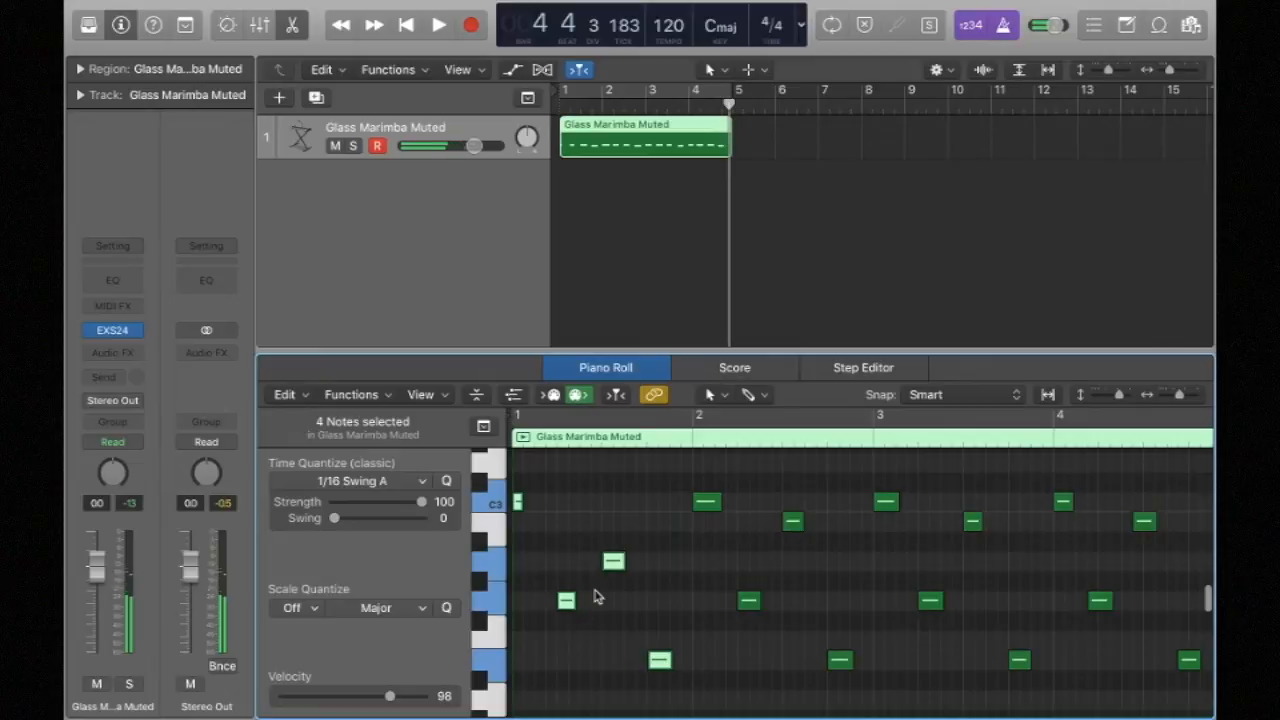
key(Delete)
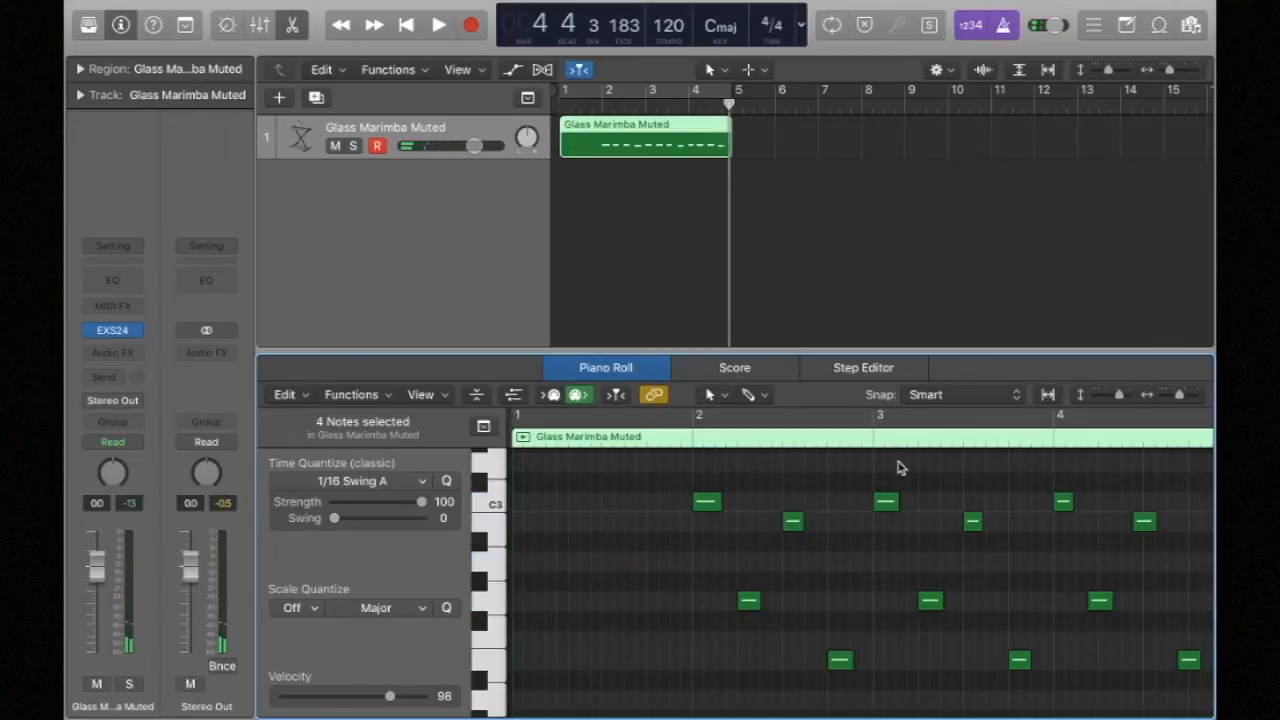
drag(890, 483, 1110, 655)
key(Delete)
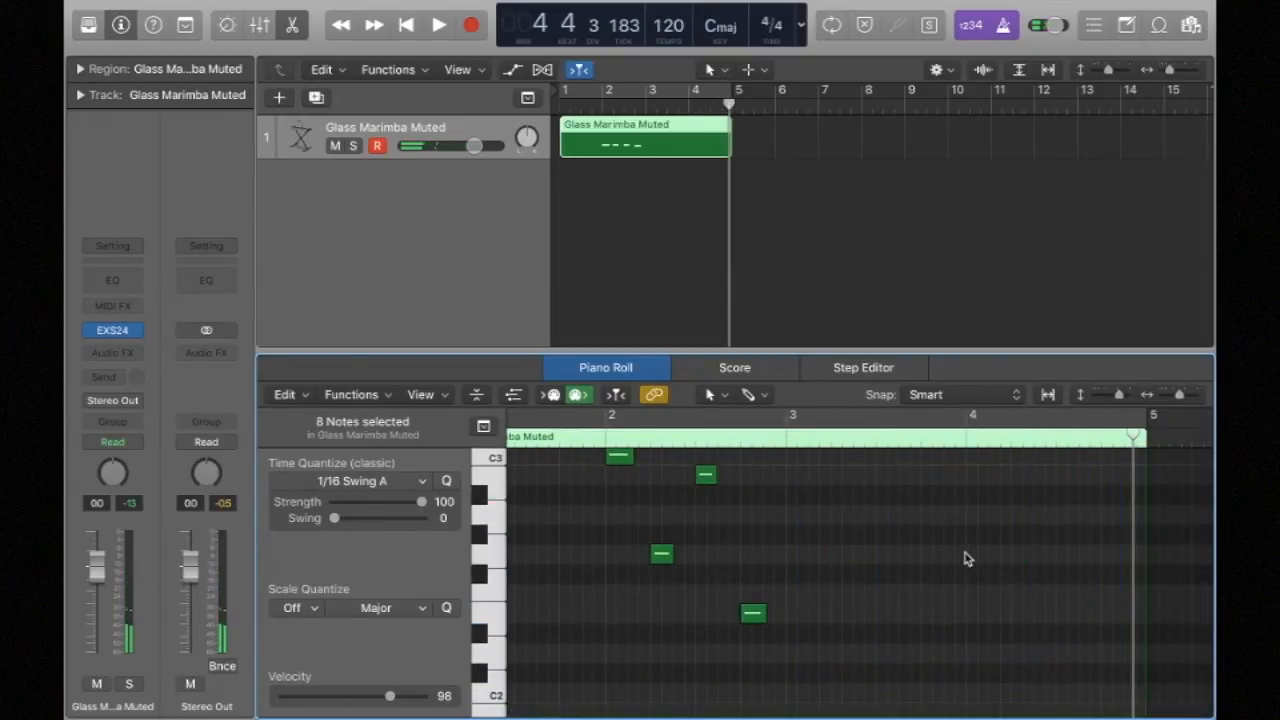
Select the four remaining notes and move them one bar earlier so the phrase starts at the beginning of bar 1
scroll(966, 557, up, 5)
scroll(966, 557, down, 3)
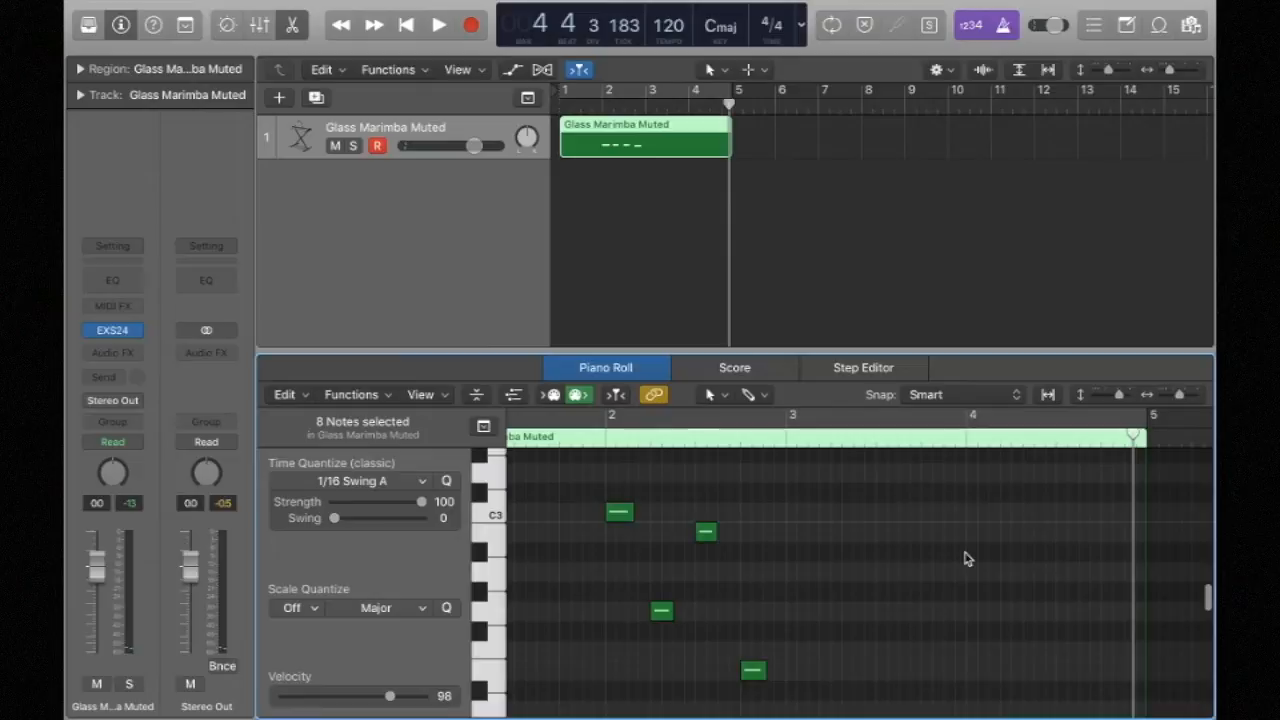
key(super+a)
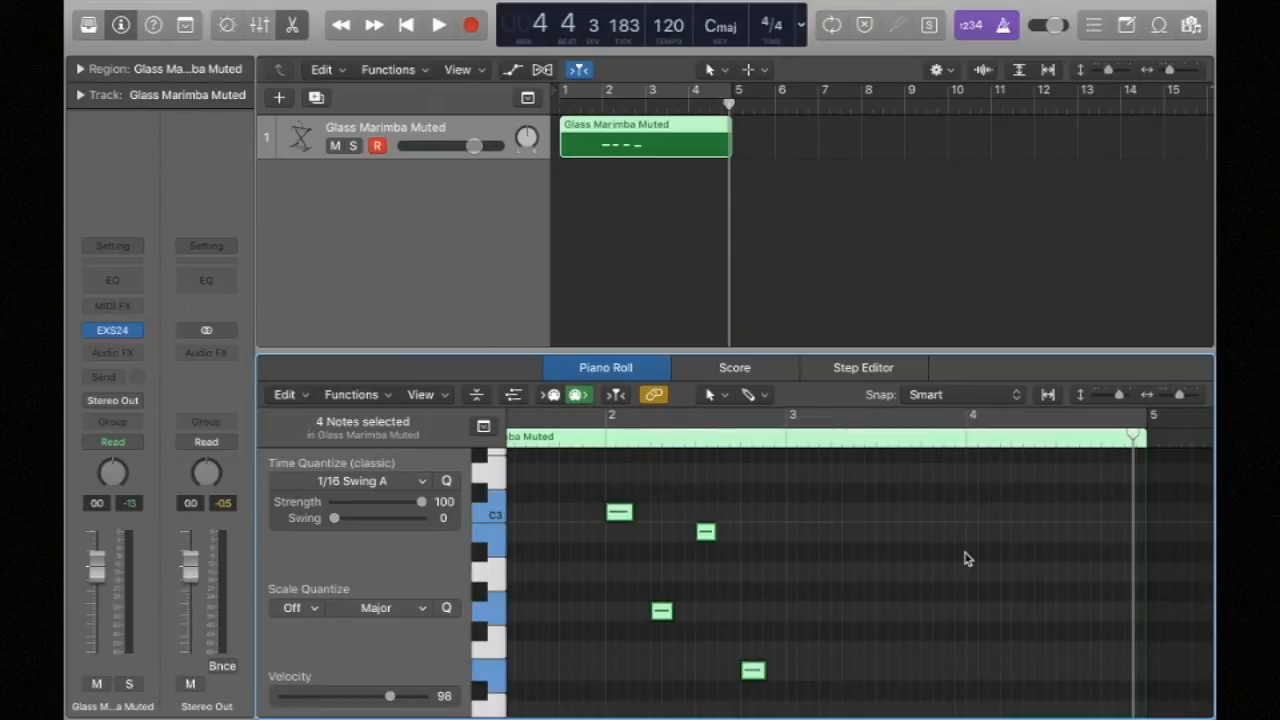
scroll(749, 494, left, 3)
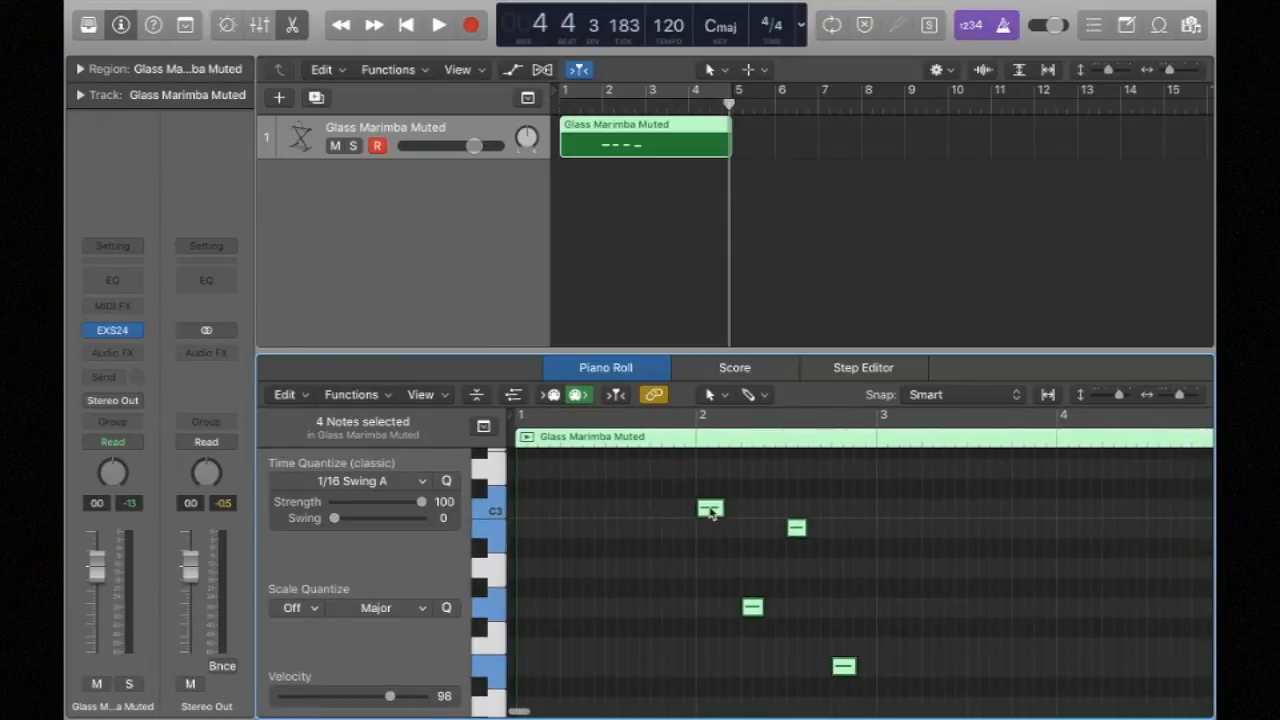
drag(714, 510, 533, 509)
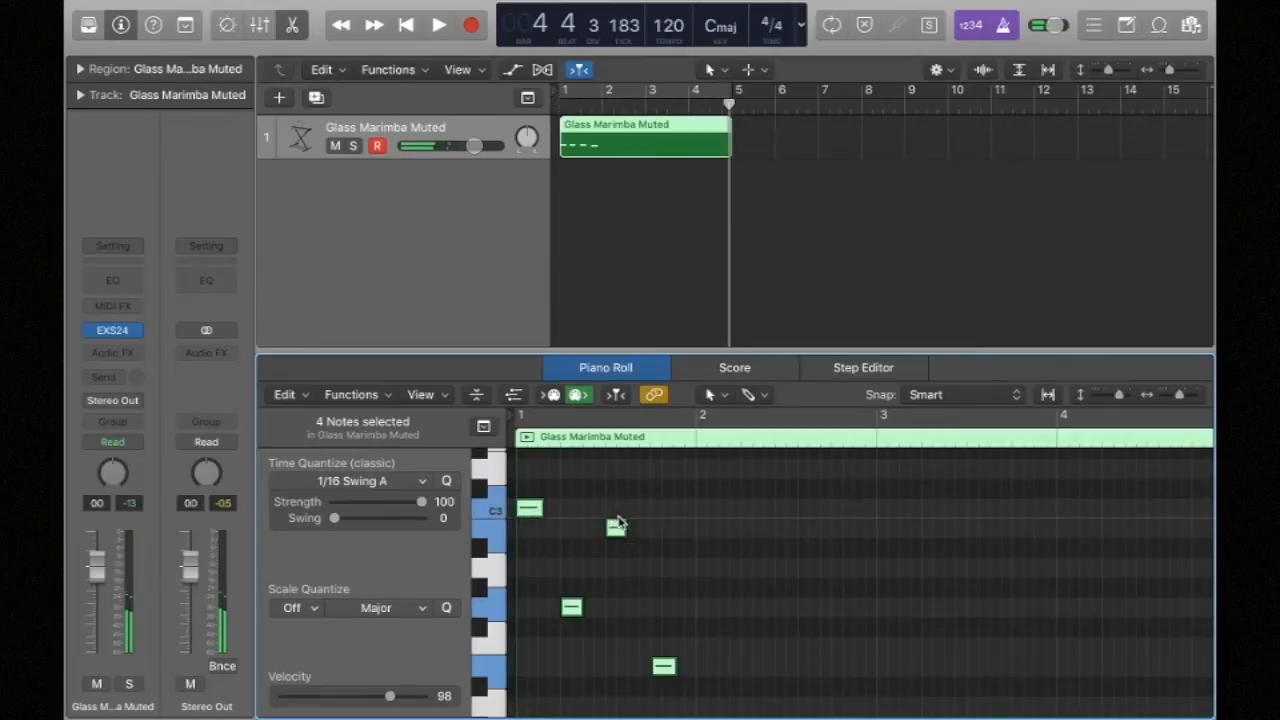
Repeat the selected four-note phrase three times so it fills bars 2, 3 and 4
key(super+r)
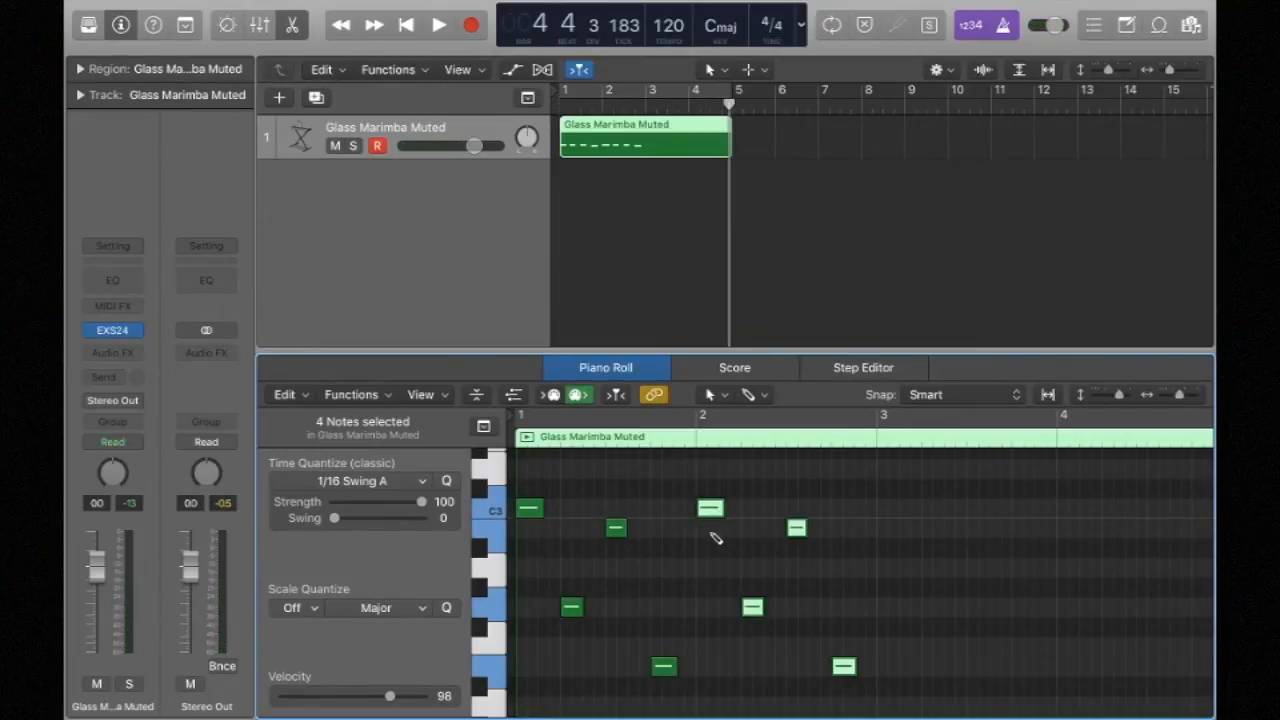
key(super+r)
key(super+r)
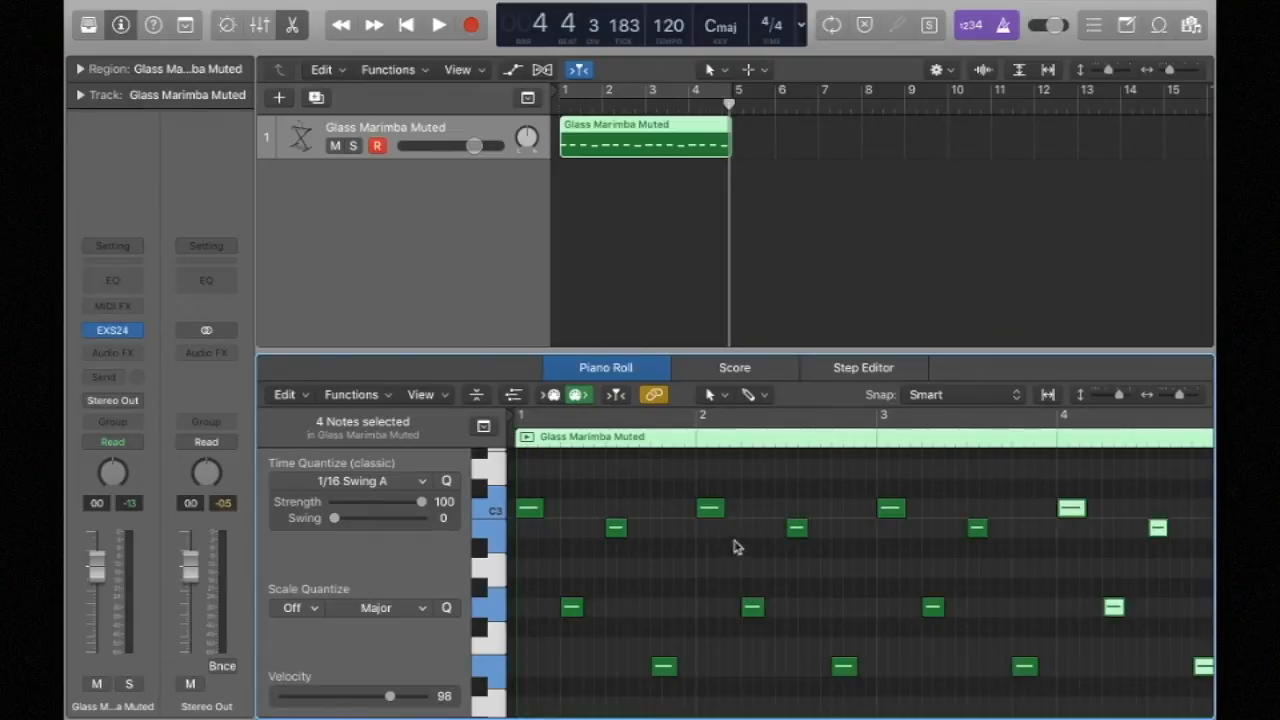
Play the edited four-bar phrase from bar 1 to check its timing, and stop at the end of the region
scroll(754, 560, down, 2)
scroll(755, 564, down, 1)
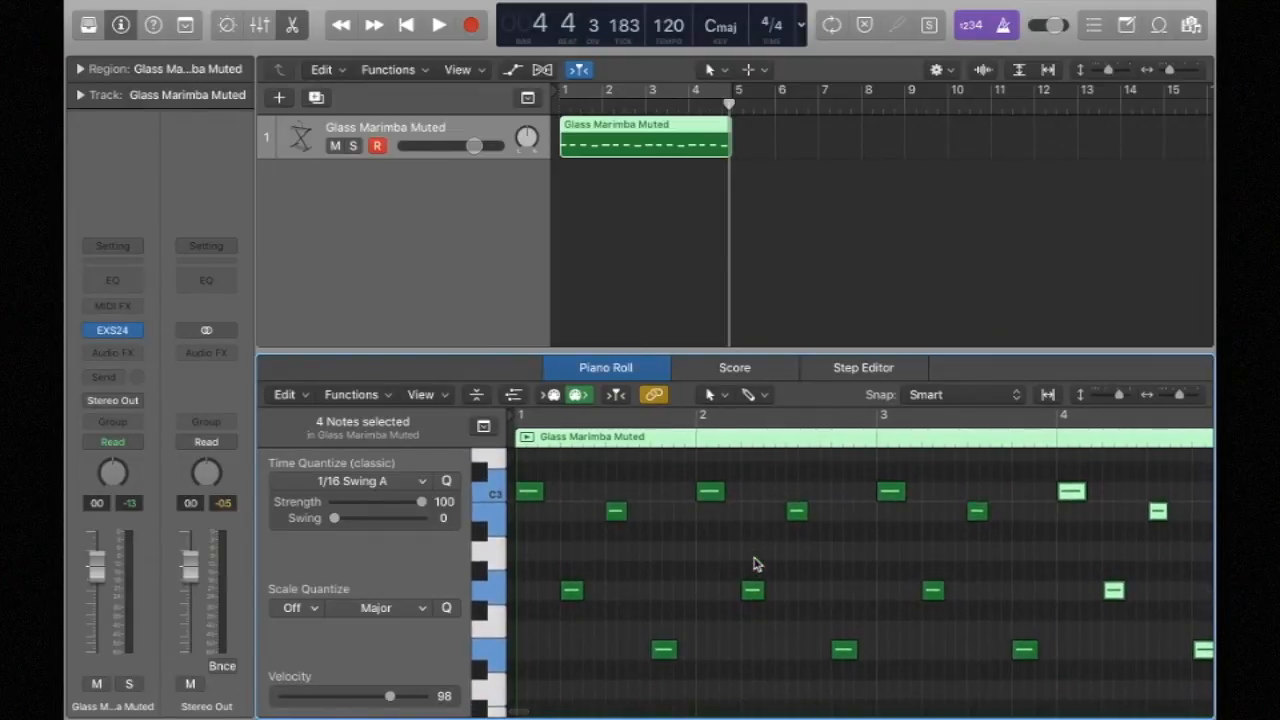
key(Return)
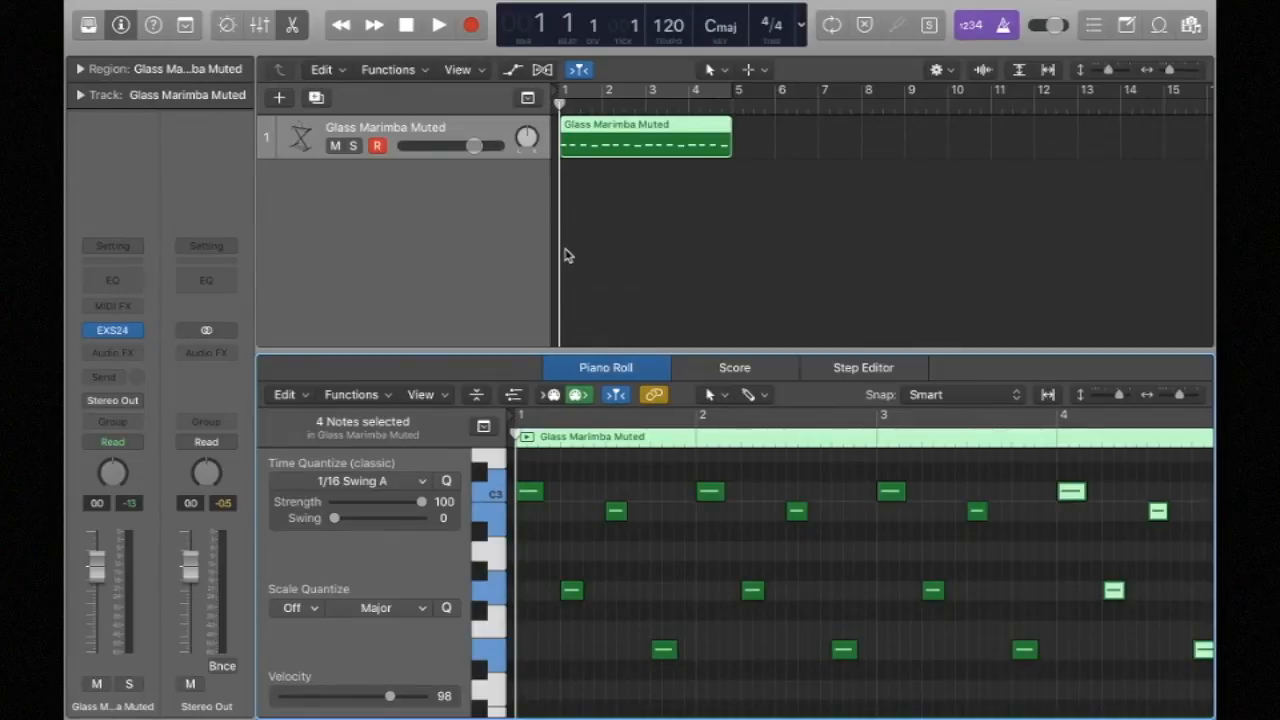
key(space)
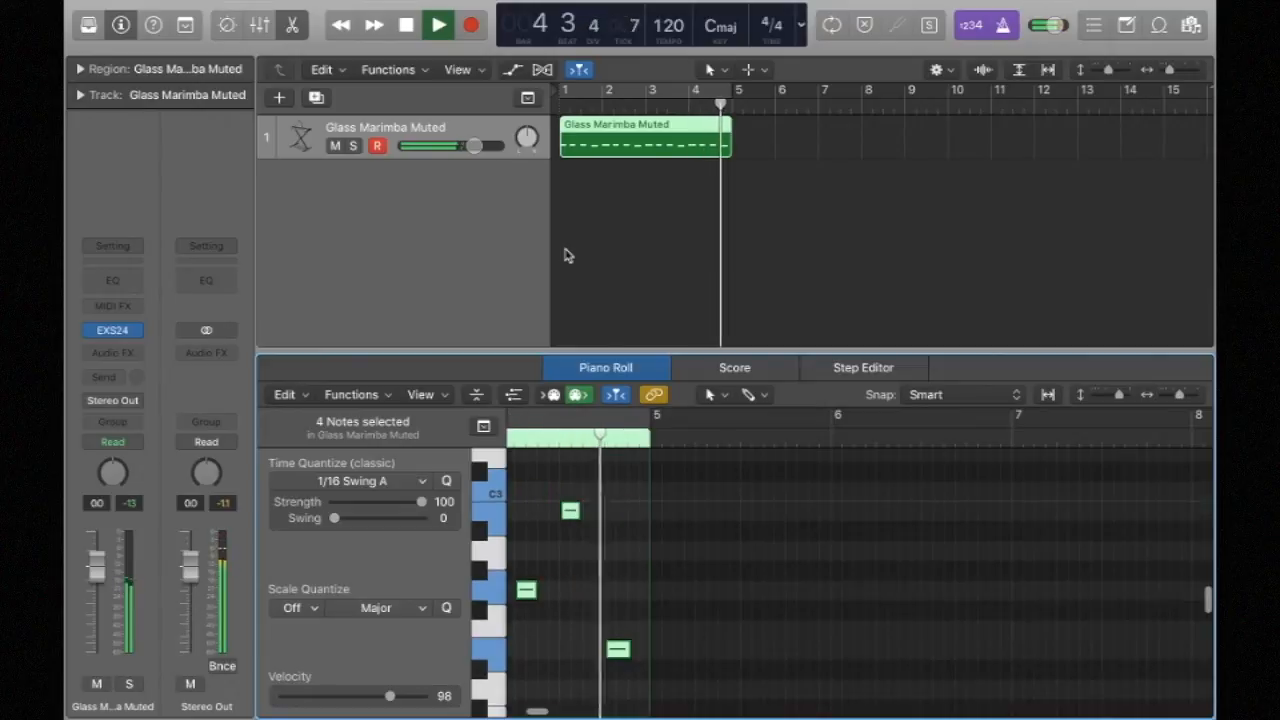
key(space)
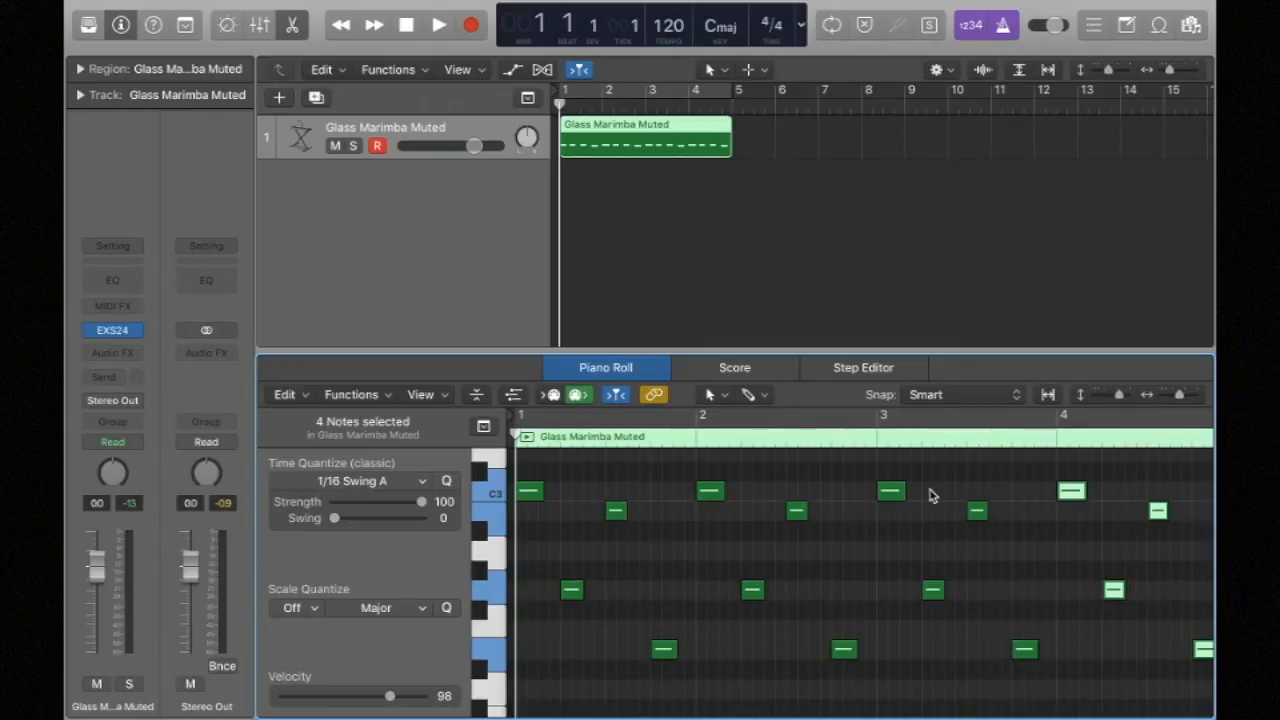
Close the Piano Roll and play the Glass Marimba Muted region through once in the tracks area
key(p)
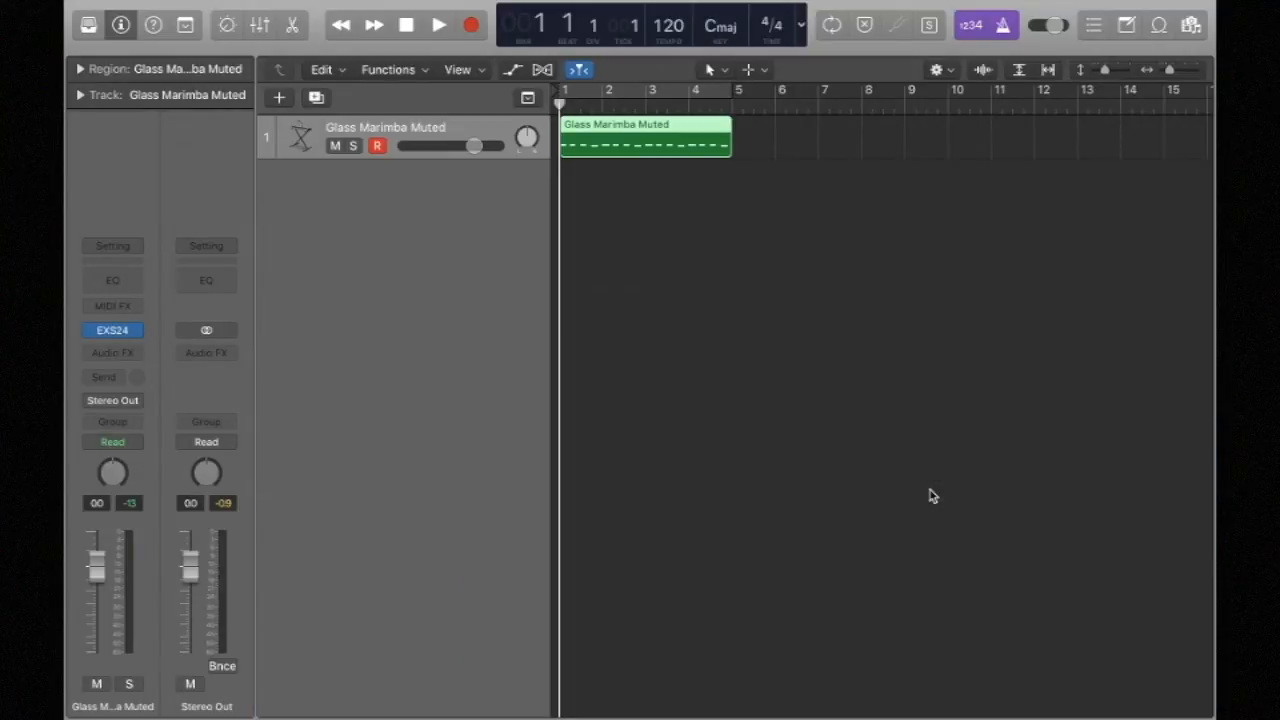
key(space)
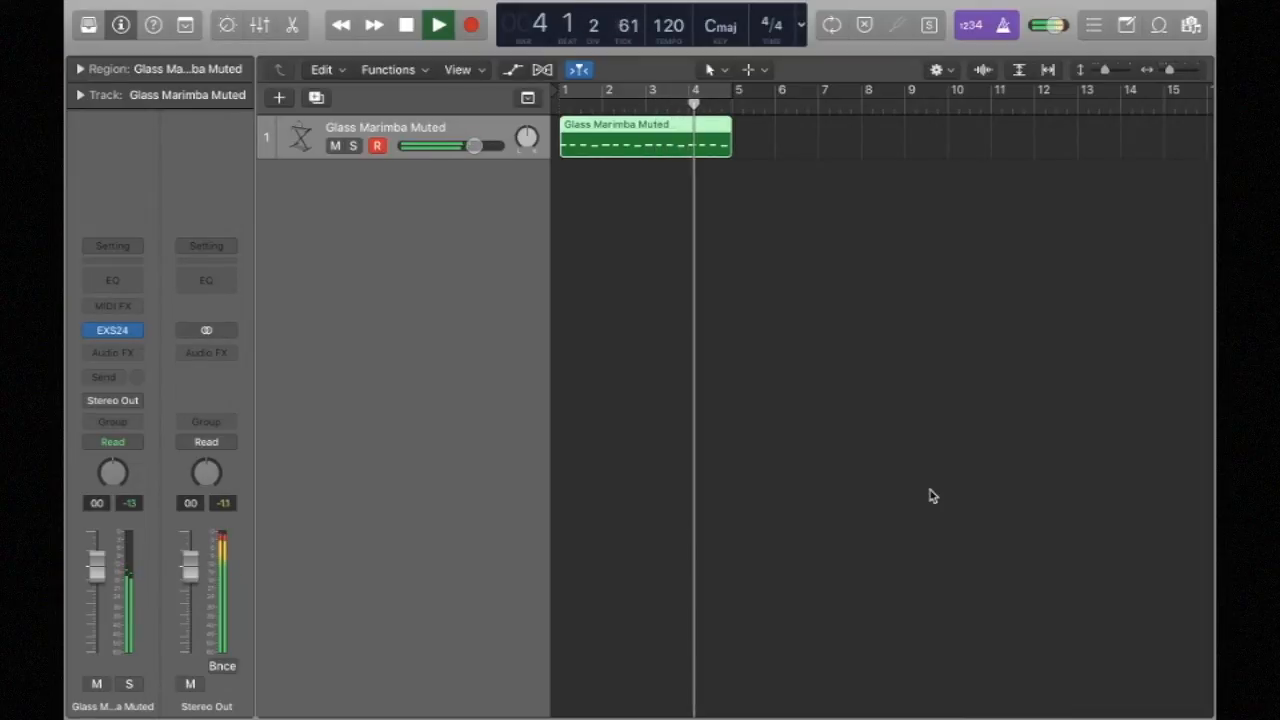
key(space)
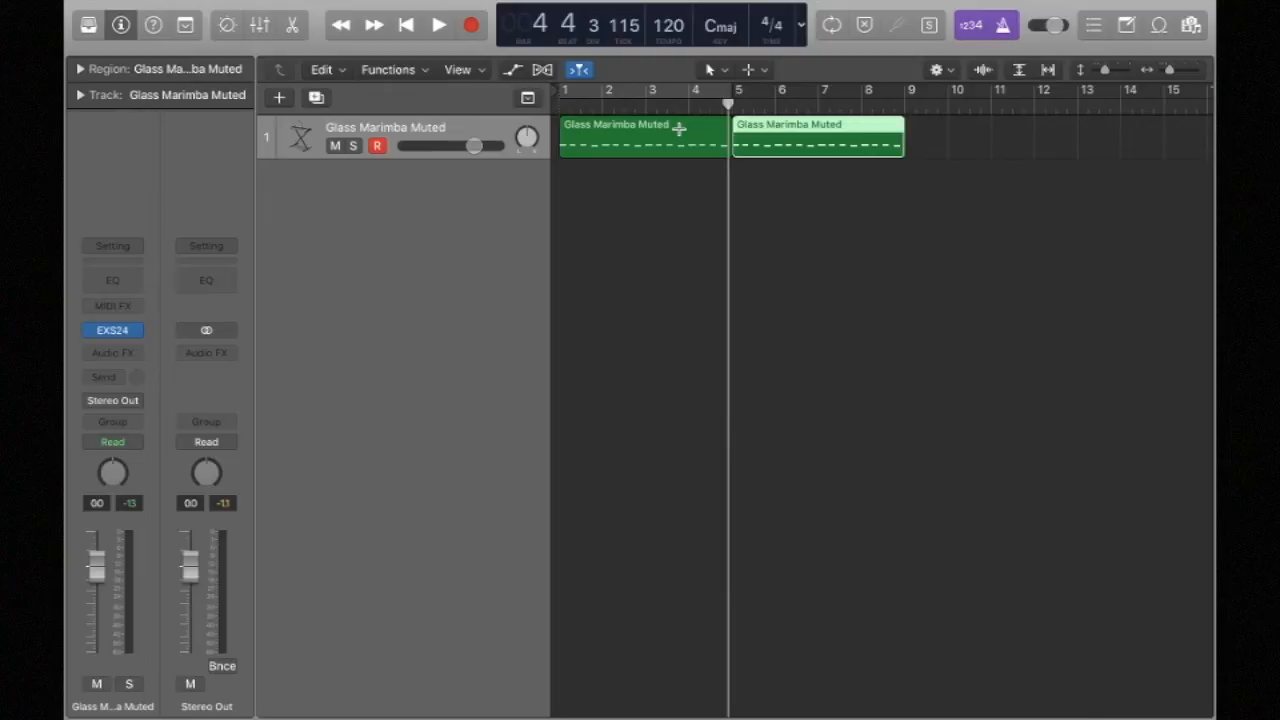
Repeat the marimba region so copies start at bars 5, 9 and 13, and return the playhead to bar 1
key(super+r)
key(super+r)
key(Return)
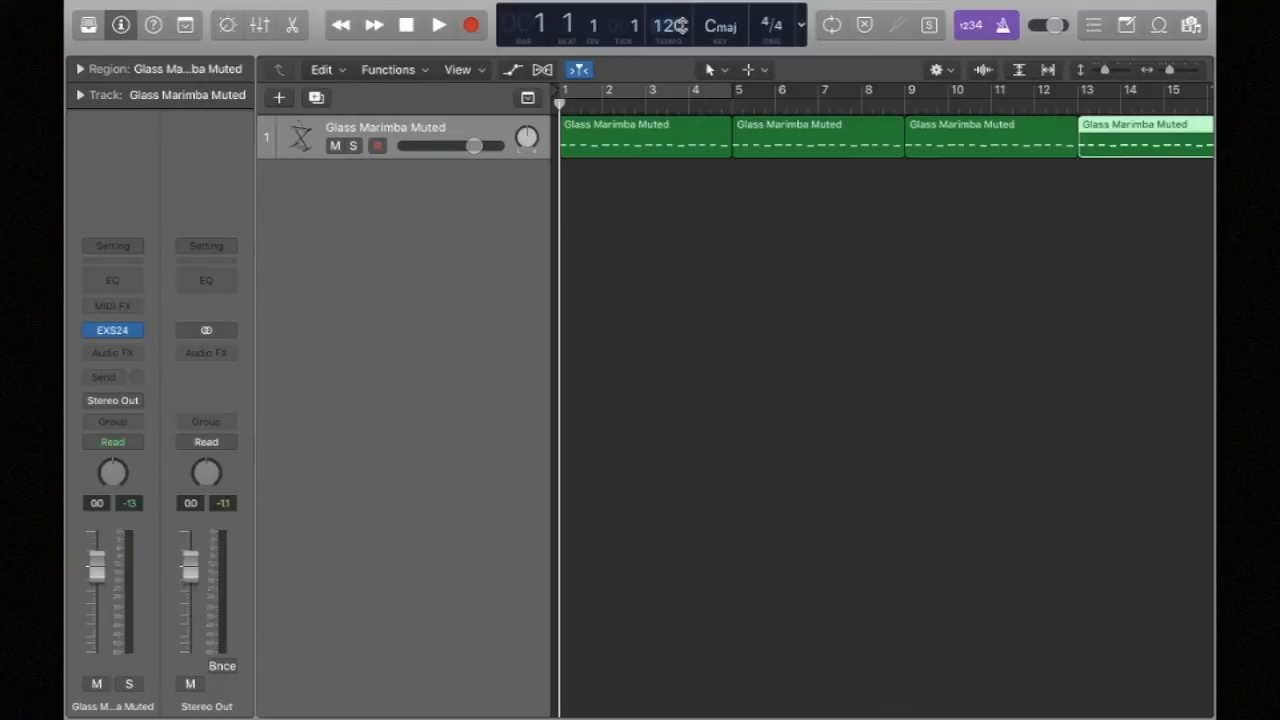
Raise the project tempo to 130 and play the first bars of the arrangement at the new speed
drag(678, 25, 678, 15)
key(space)
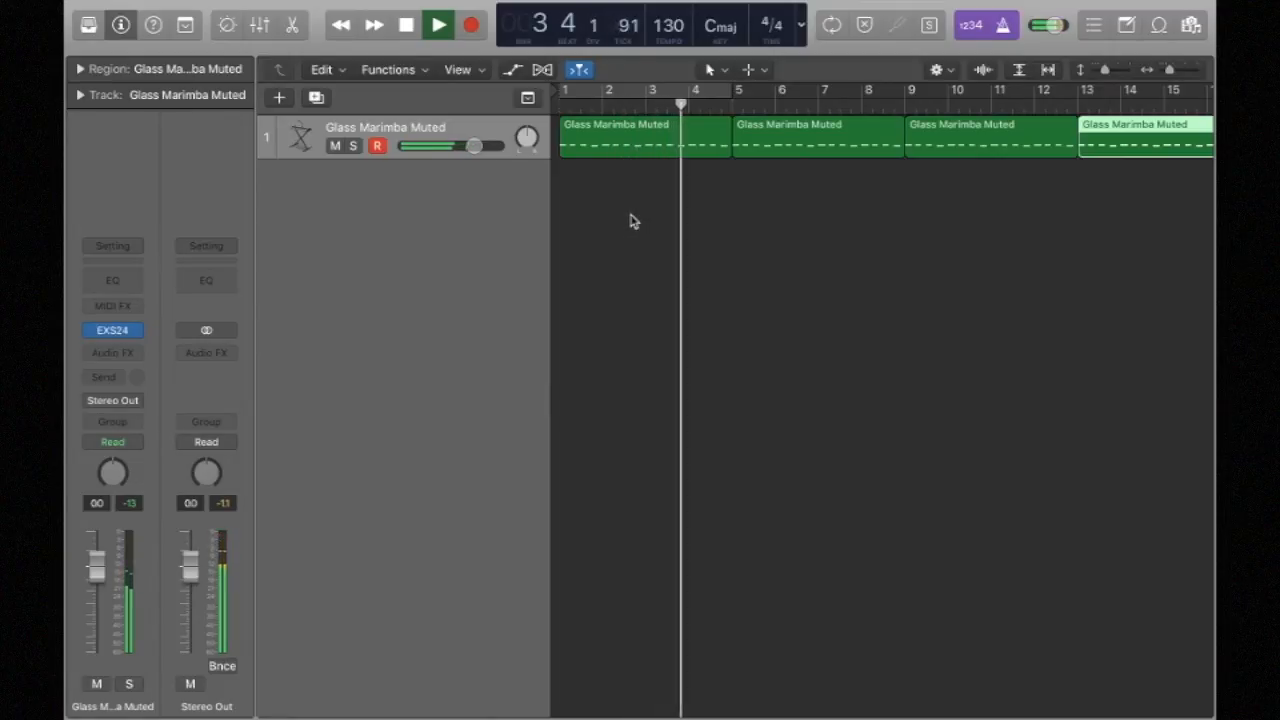
key(space)
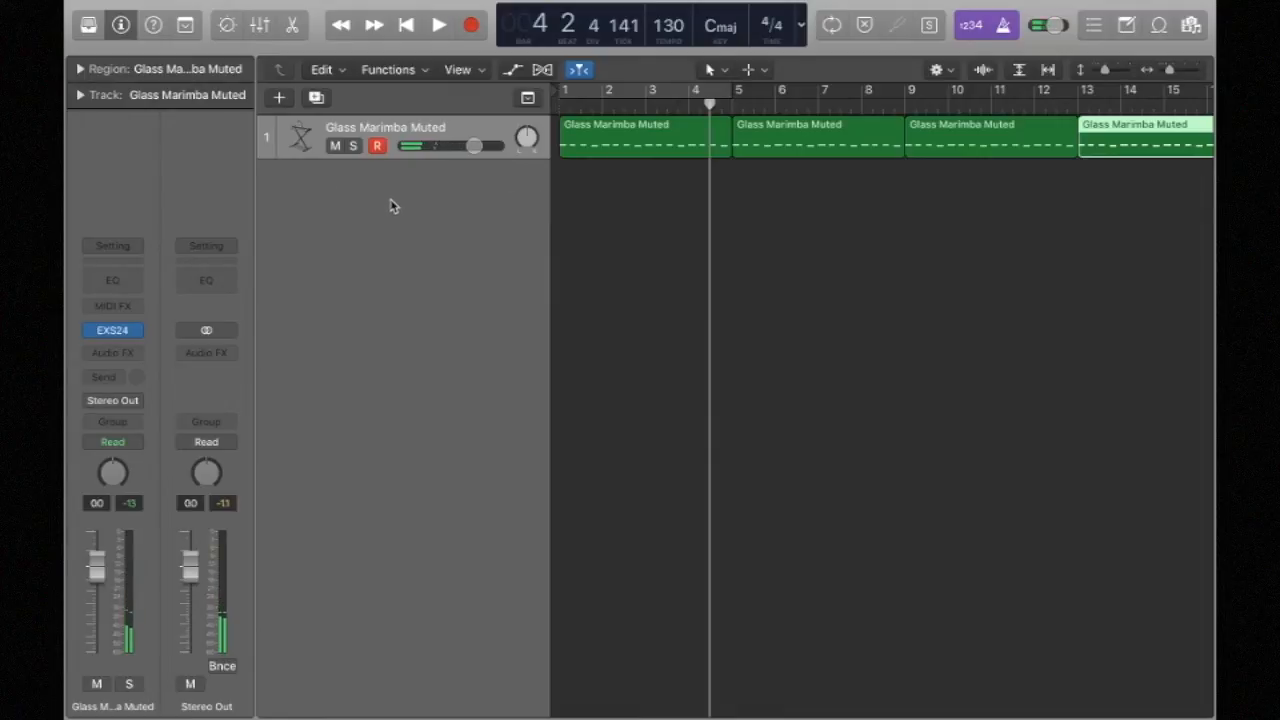
Open the marimba track's EXS24 and play the arrangement from bar 1 while trying out its Glide slider
click(115, 331)
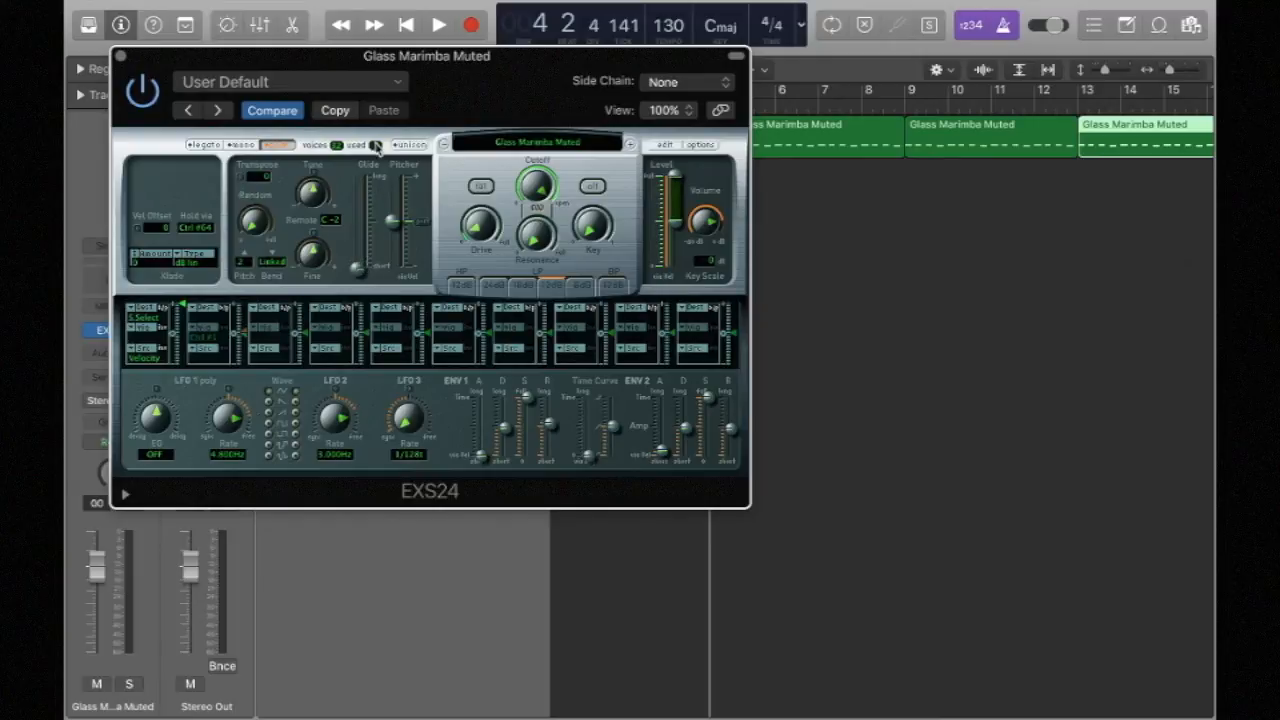
mouse_move(368, 272)
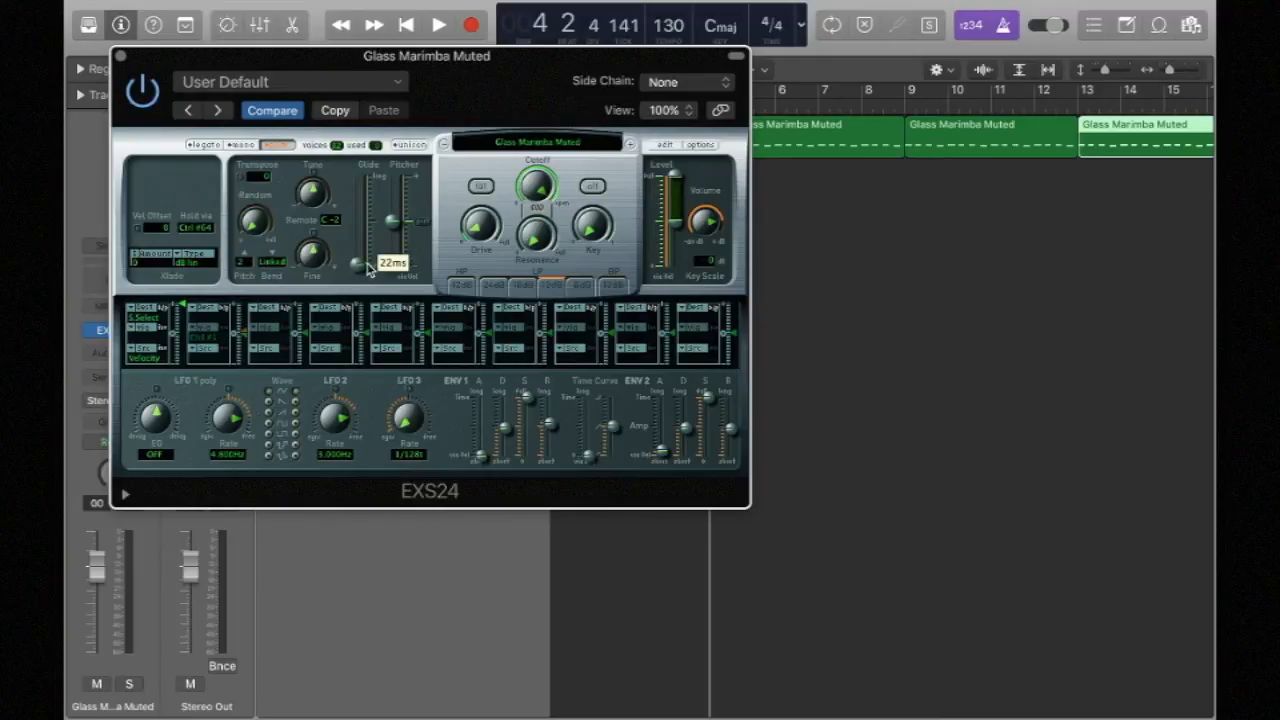
key(Return)
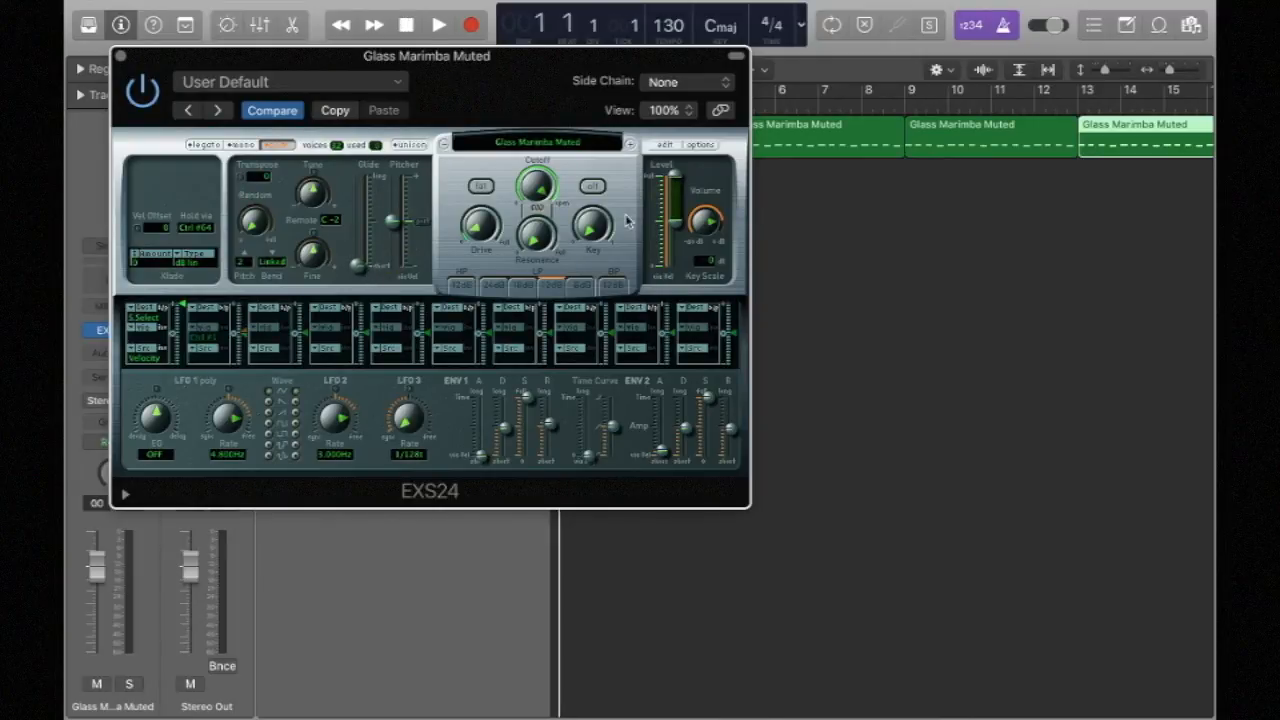
key(space)
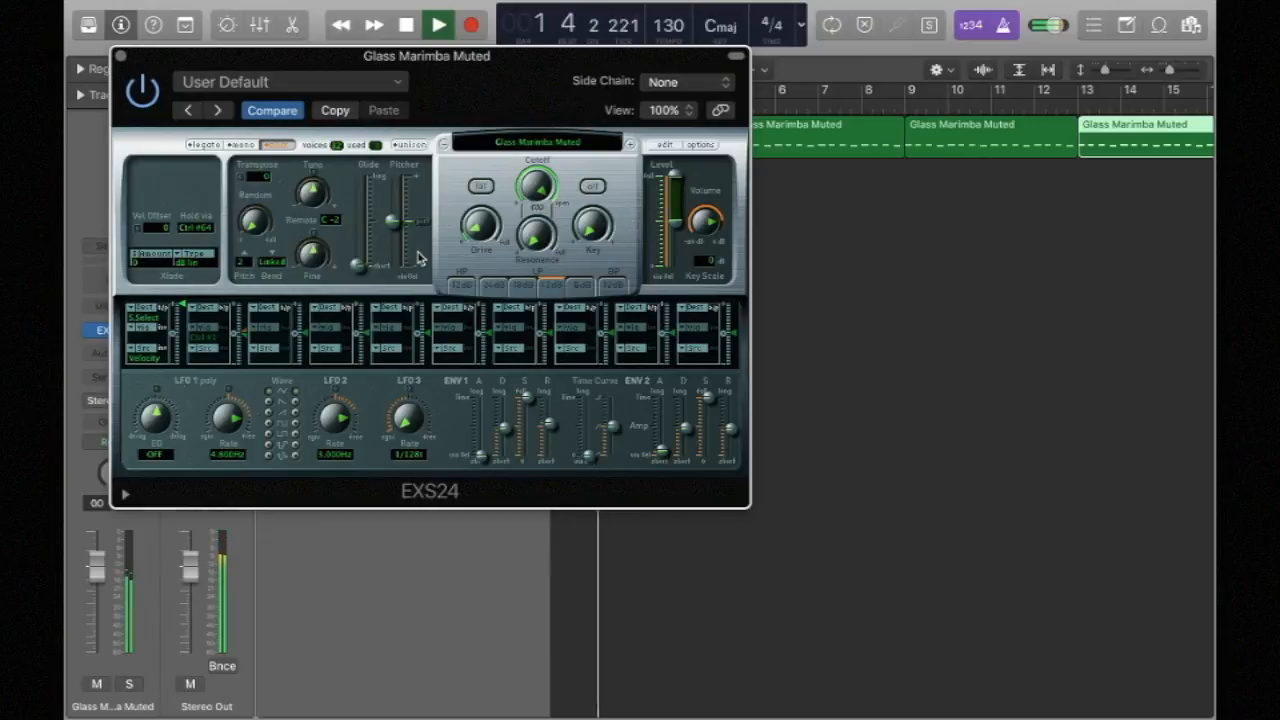
drag(361, 267, 366, 272)
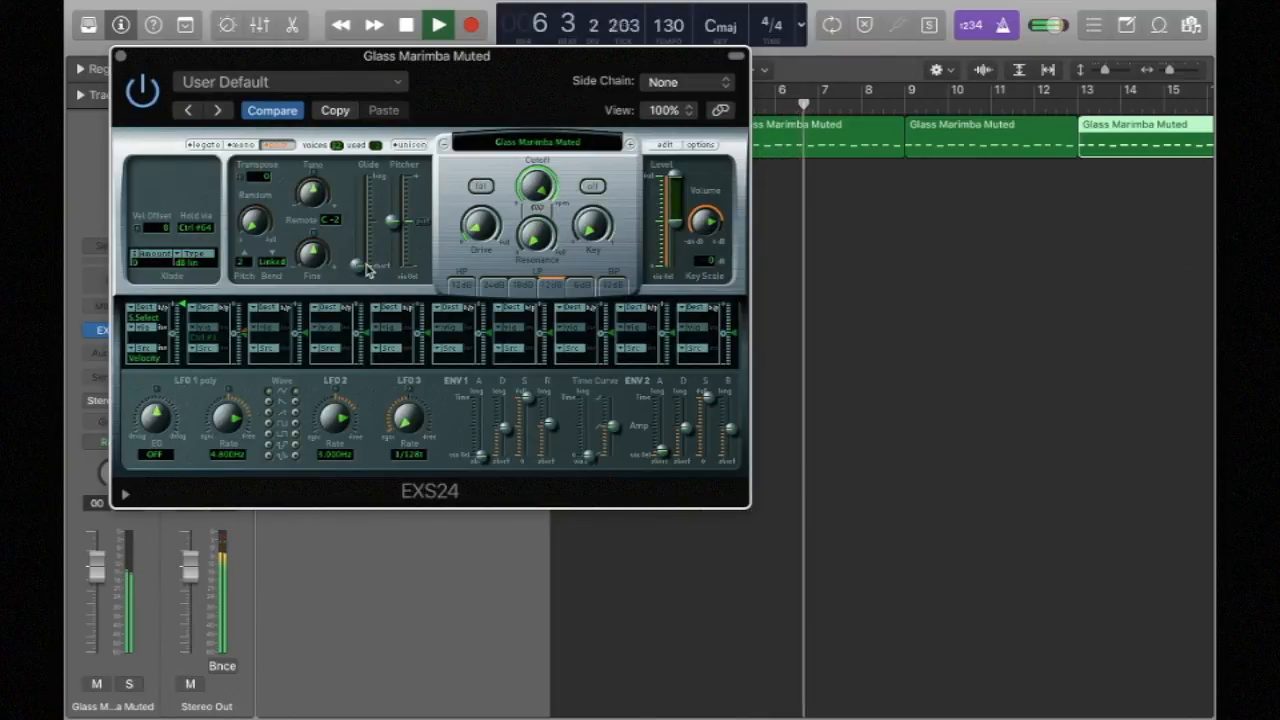
key(space)
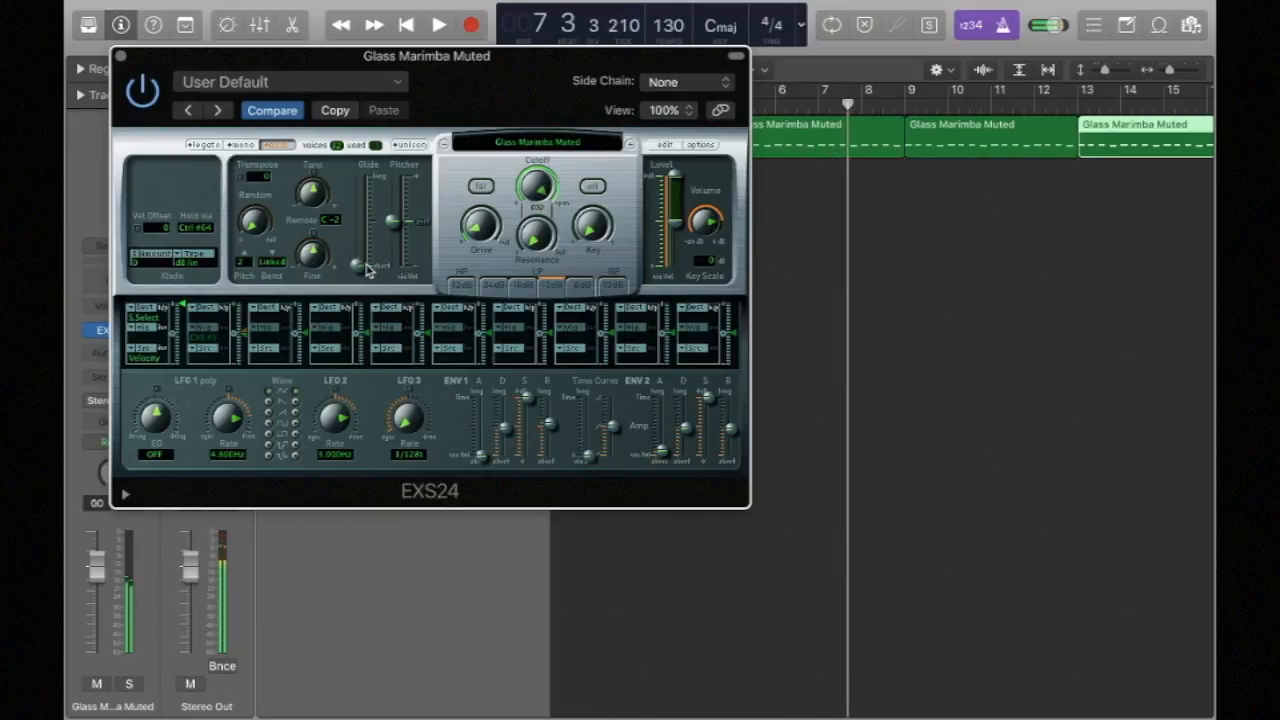
Return the playhead to bar 1 and close the EXS24 plug-in window
key(Return)
mouse_move(360, 273)
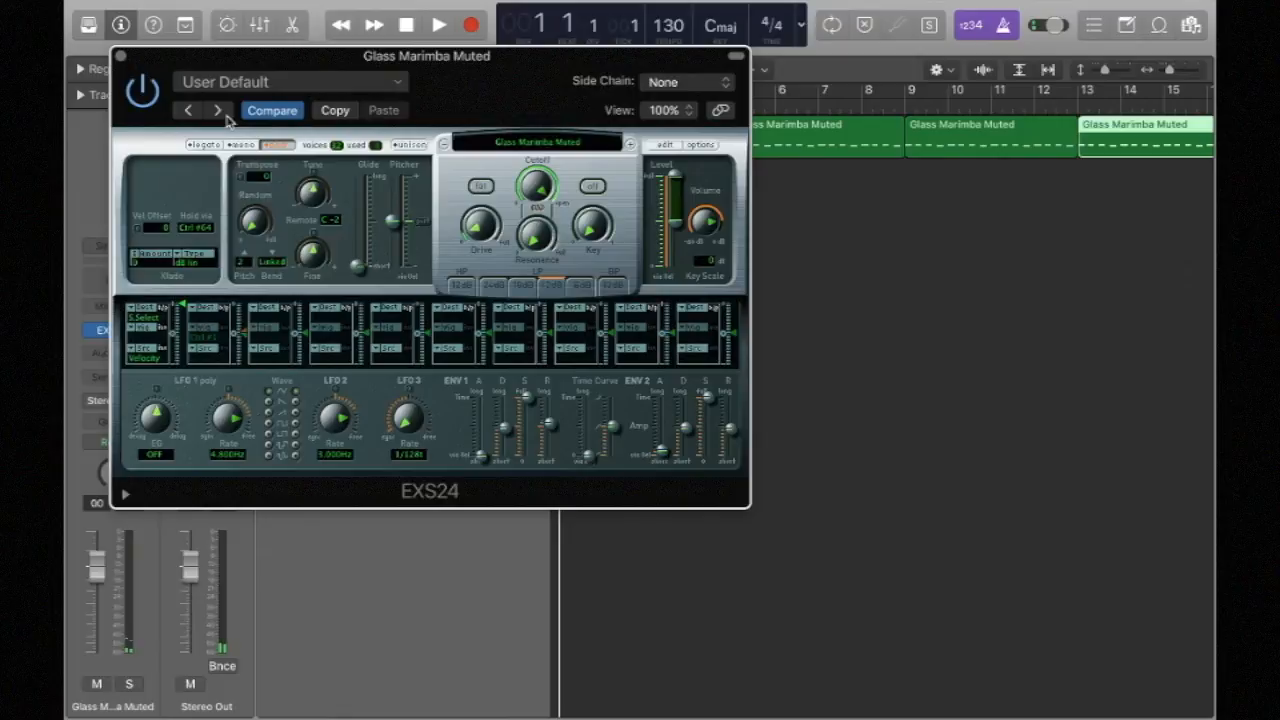
click(119, 57)
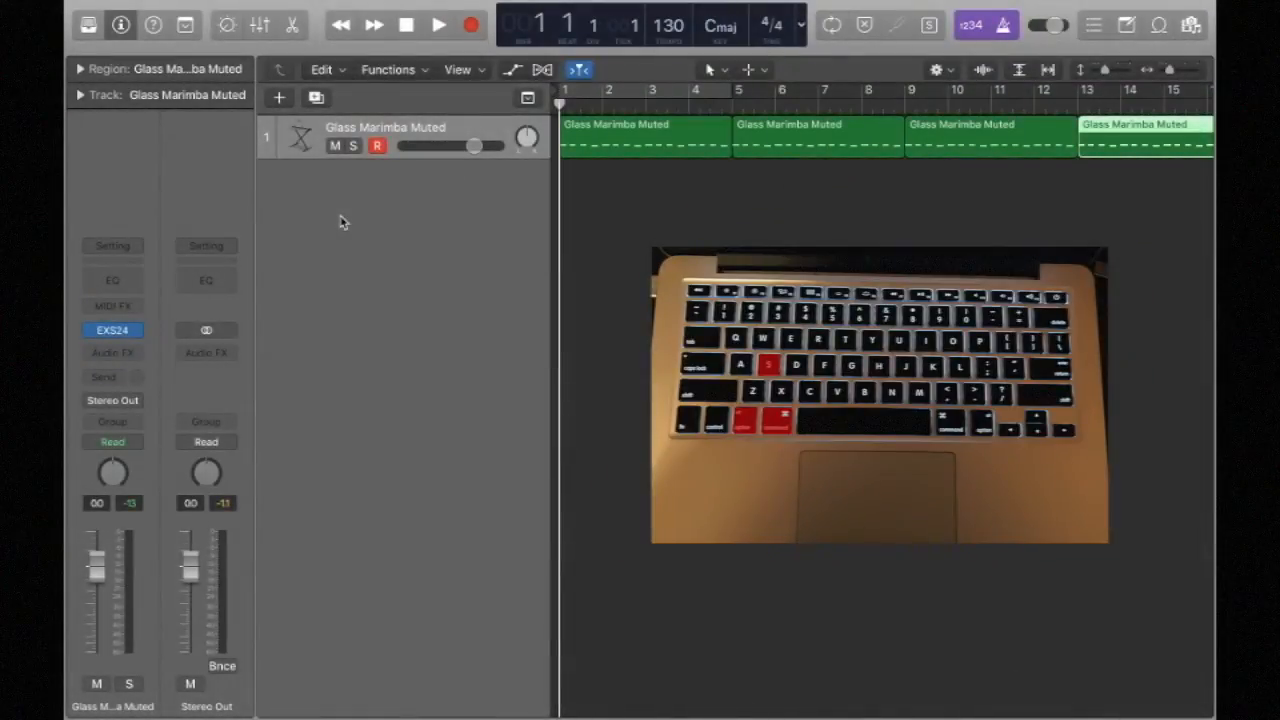
Add a second software instrument track and load the stereo Retro Synth as its instrument
key(alt+super+s)
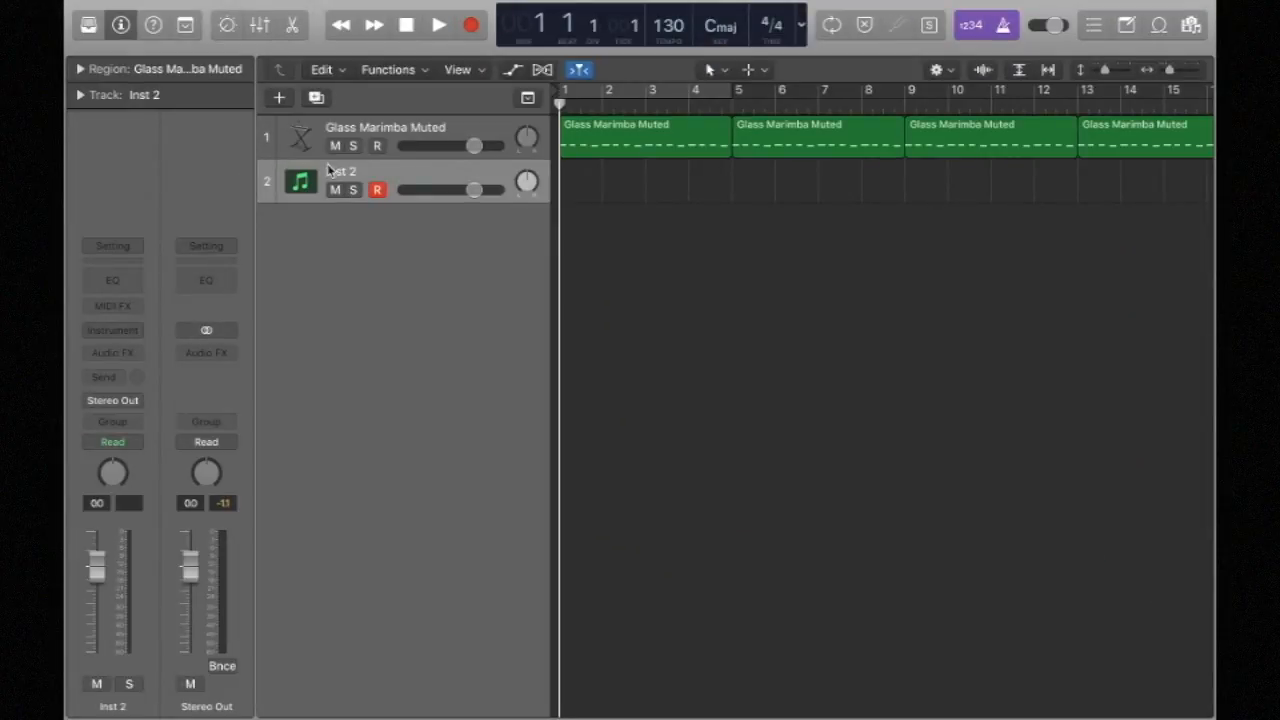
click(117, 331)
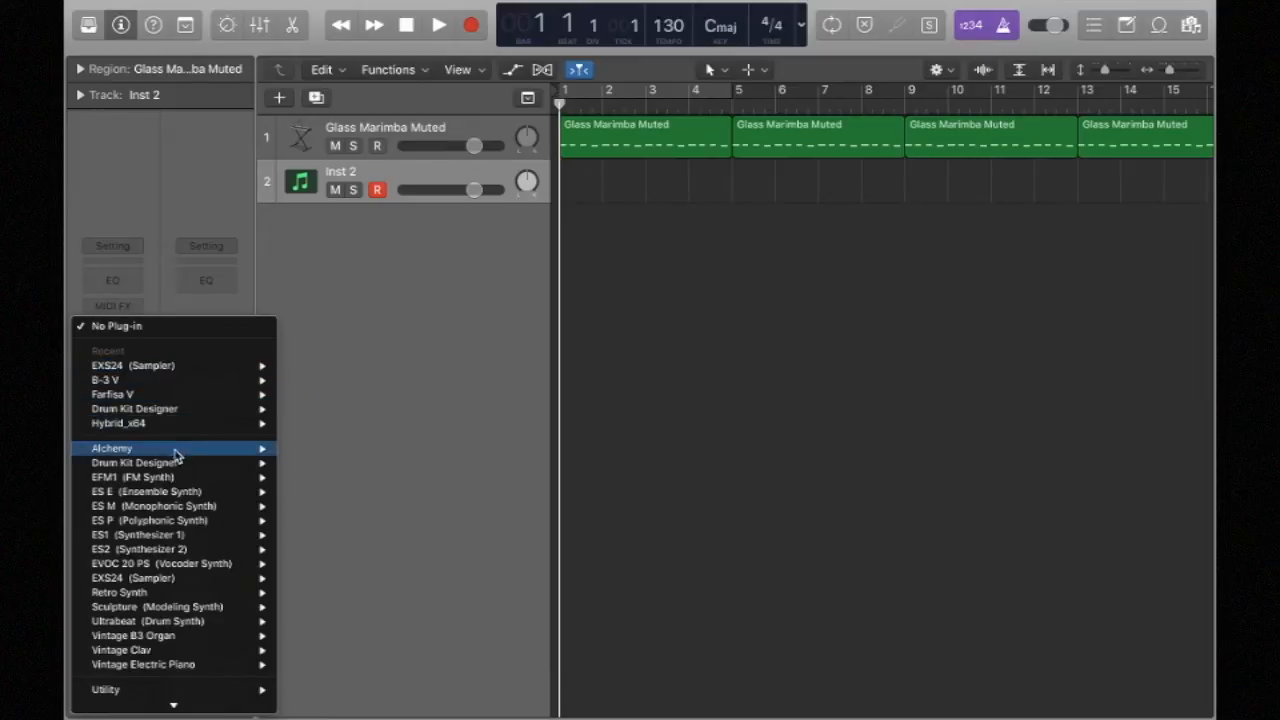
mouse_move(171, 594)
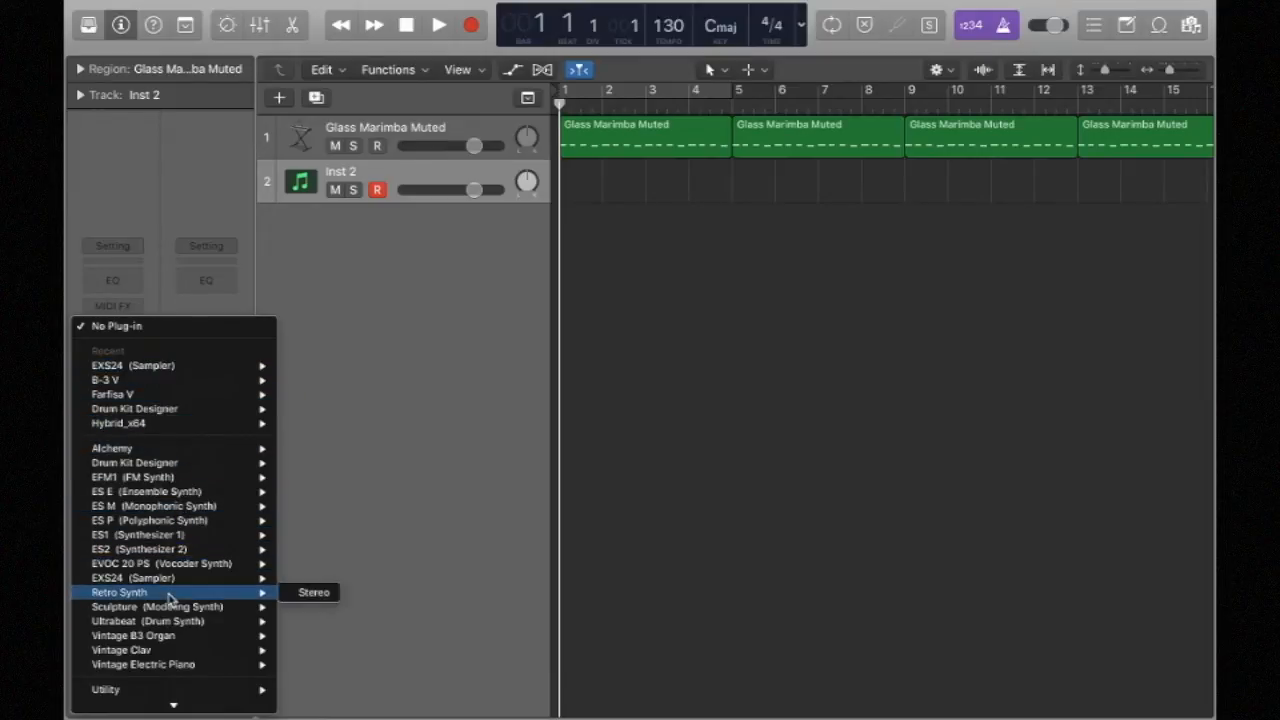
click(308, 596)
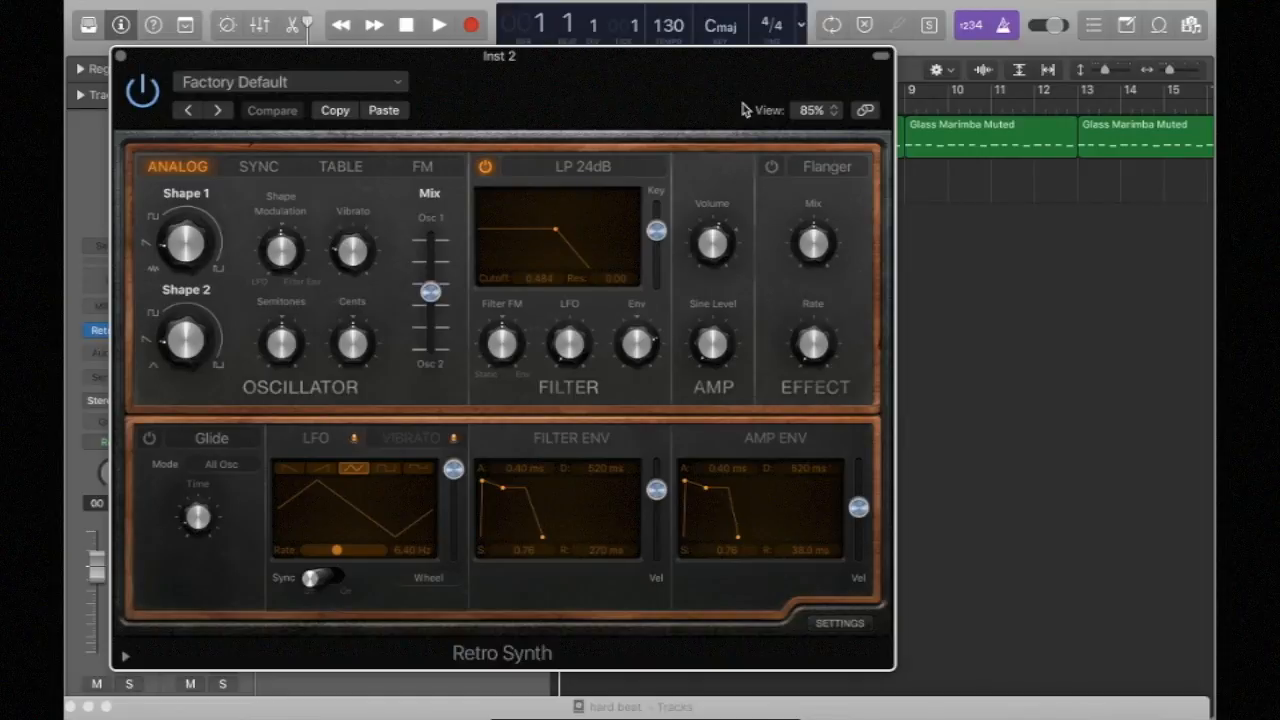
Paste the copied settings into Retro Synth and try out a descending run of notes with Musical Typing in octave C2
click(384, 111)
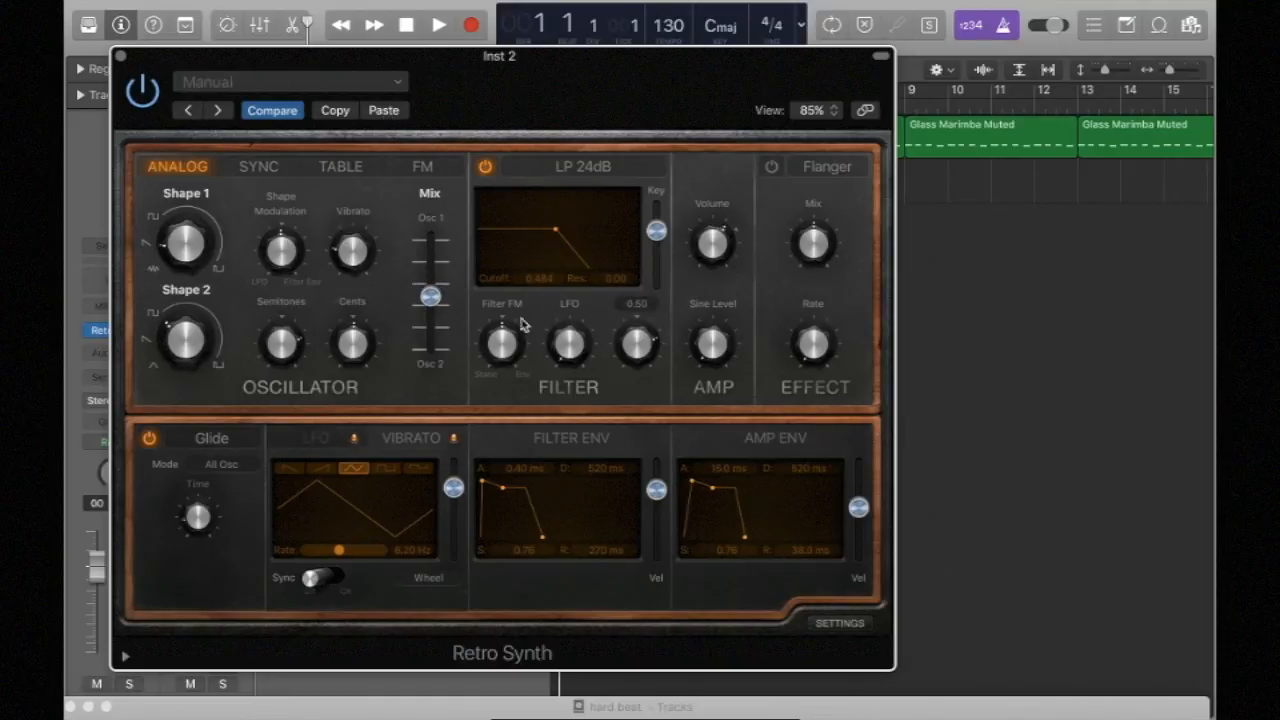
key(super+k)
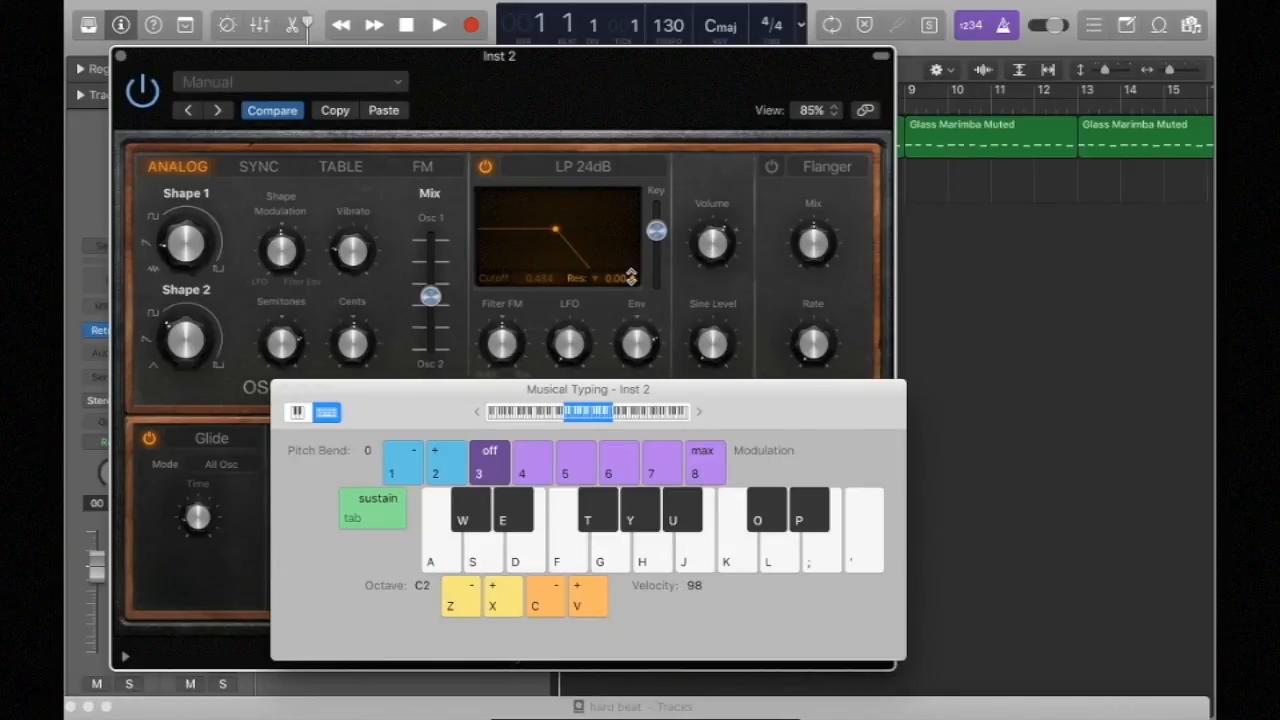
key(k)
key(j)
key(h)
key(g)
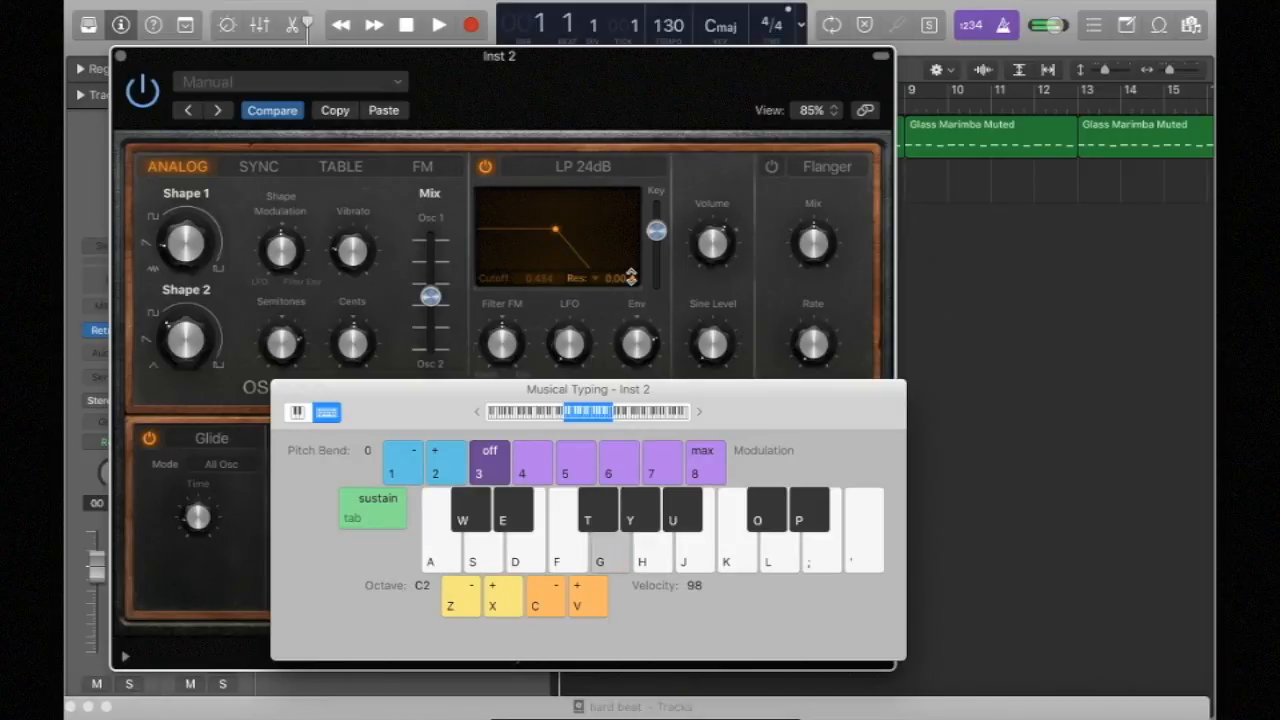
key(d)
key(d)
key(f)
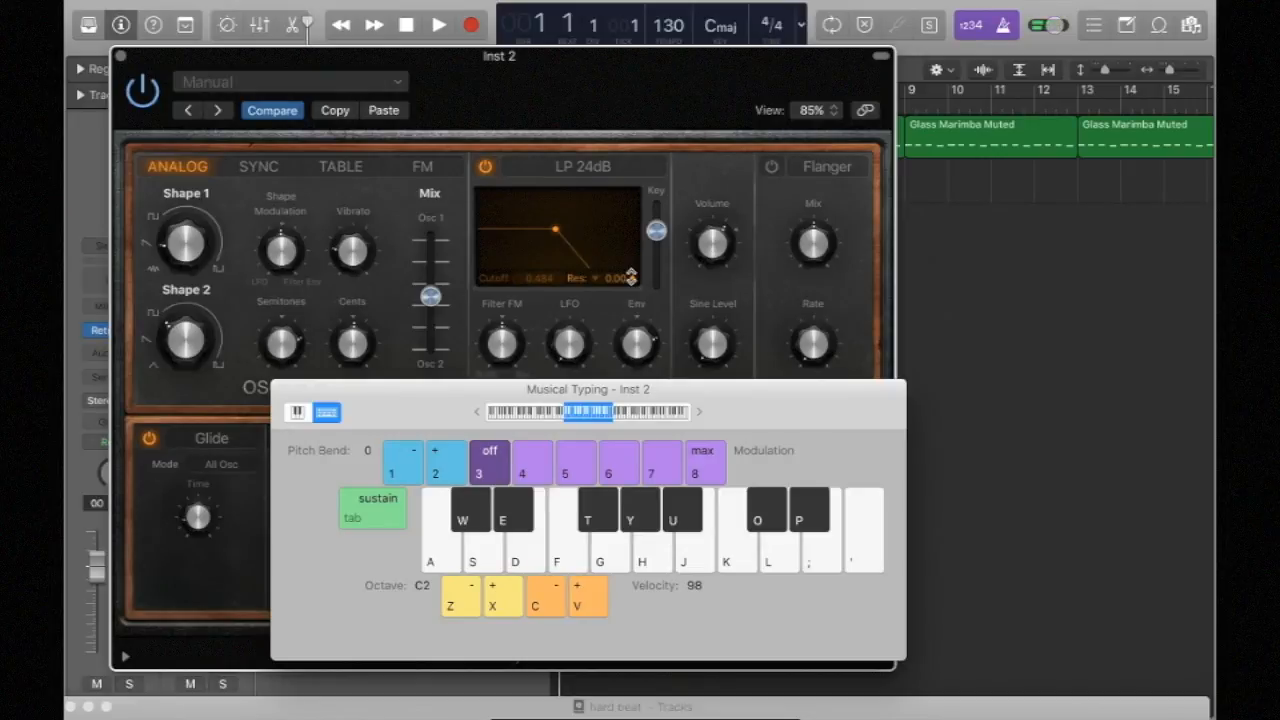
Lower Musical Typing one octave to C1 and try out bass notes on the synth
key(z)
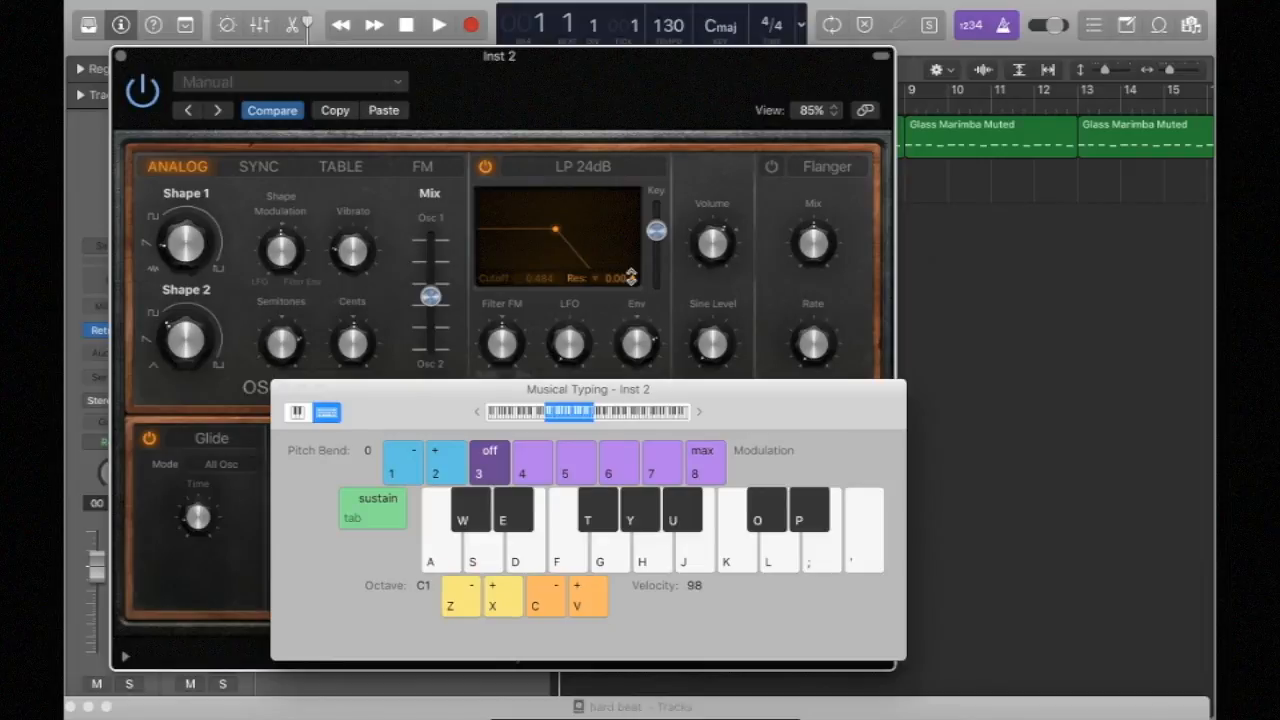
key(f)
key(d)
key(s)
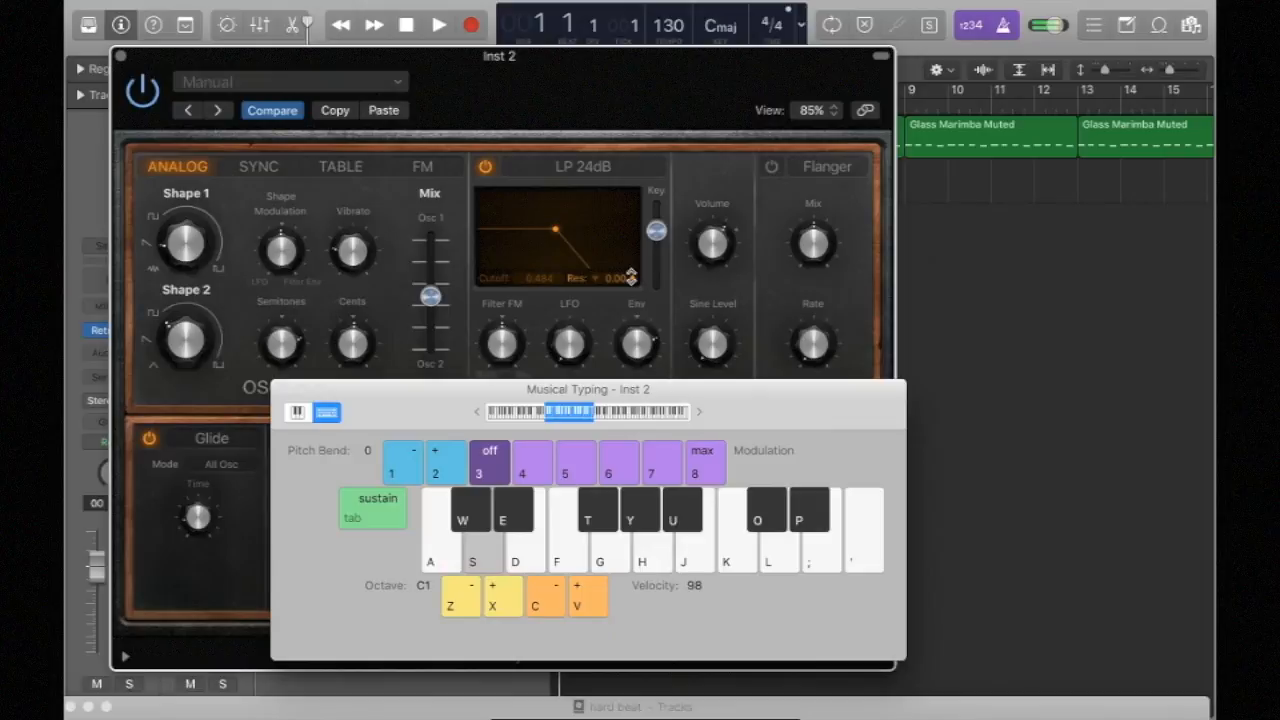
key(j)
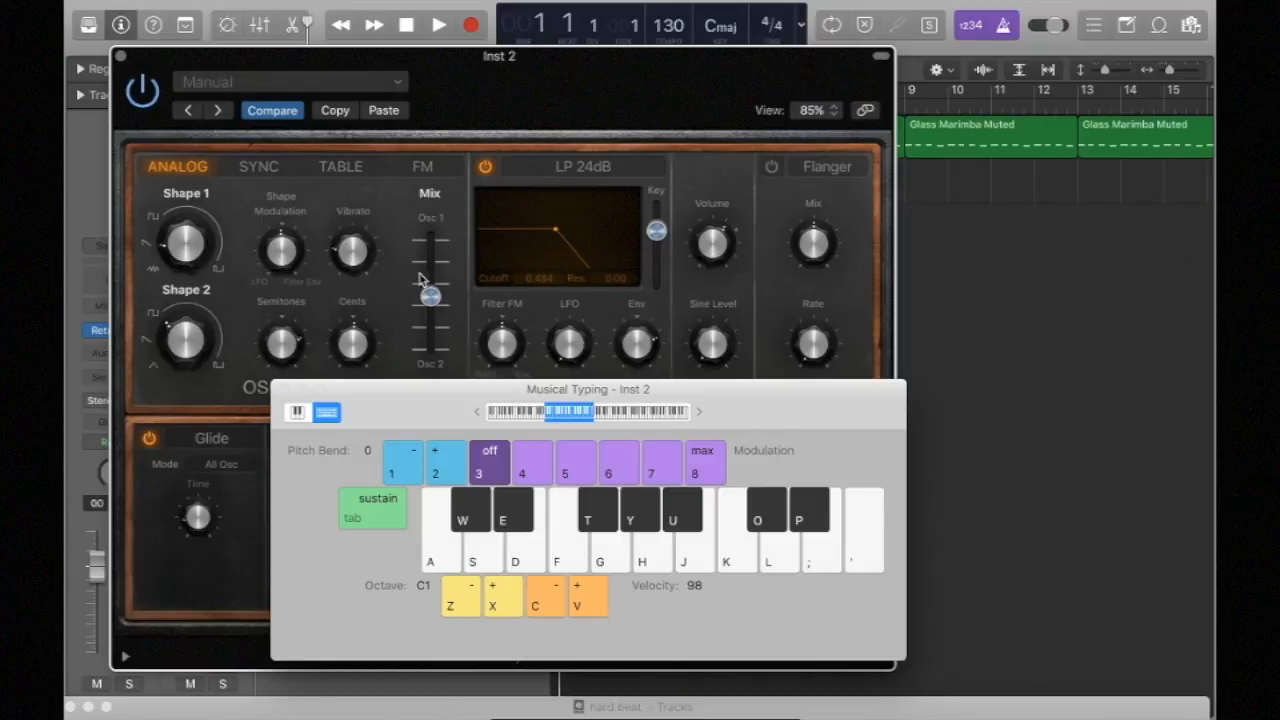
Rehearse the bass line E, A, D, F on the synth with Musical Typing in octave C1
mouse_move(420, 273)
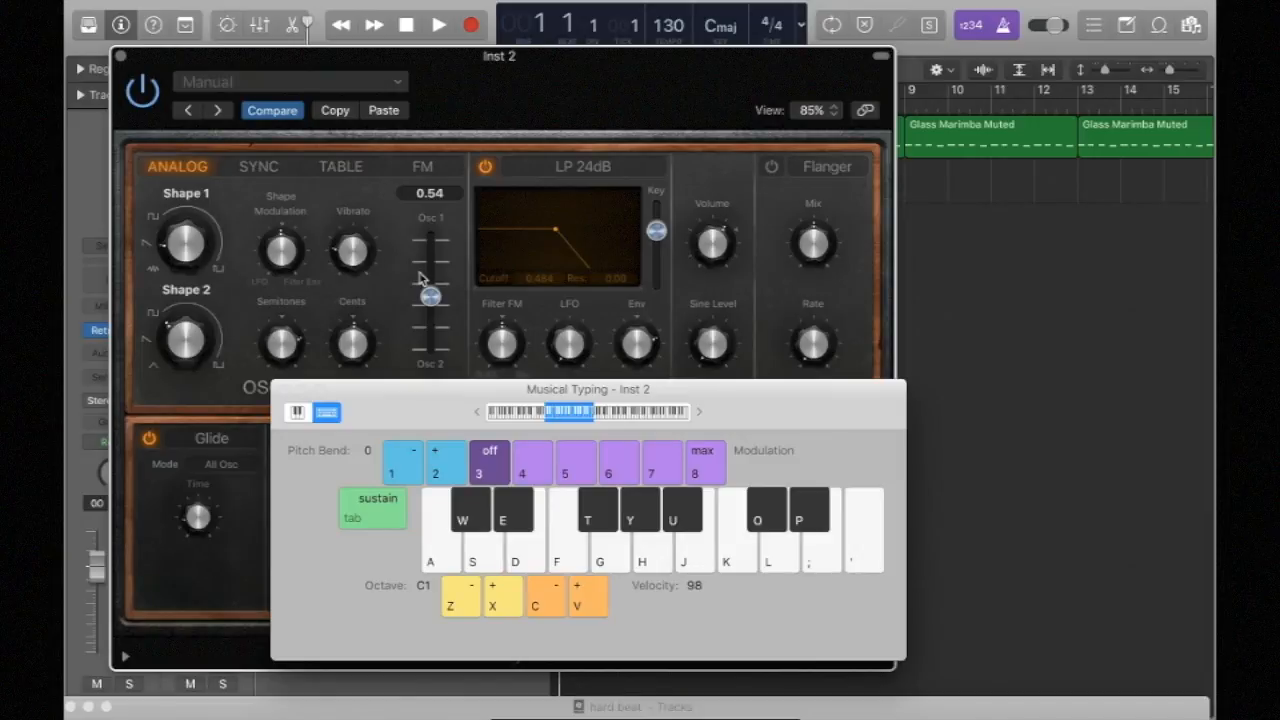
key(j)
key(d)
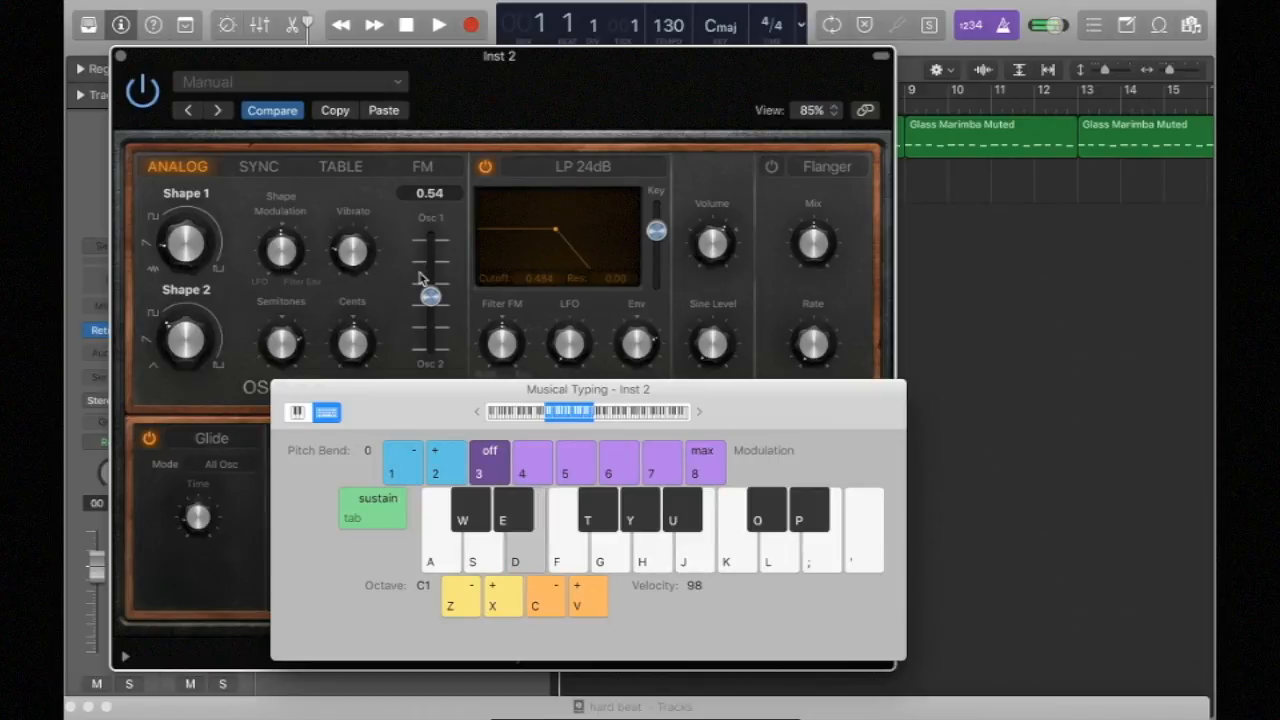
key(h)
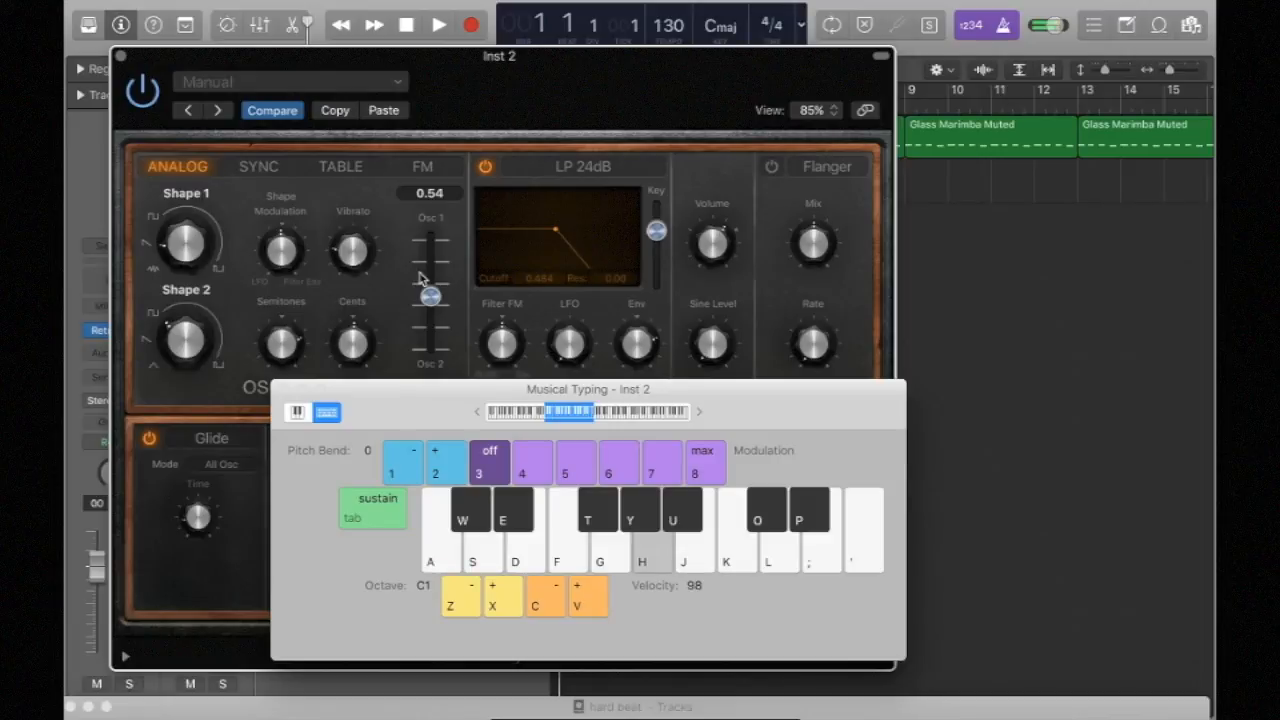
key(s)
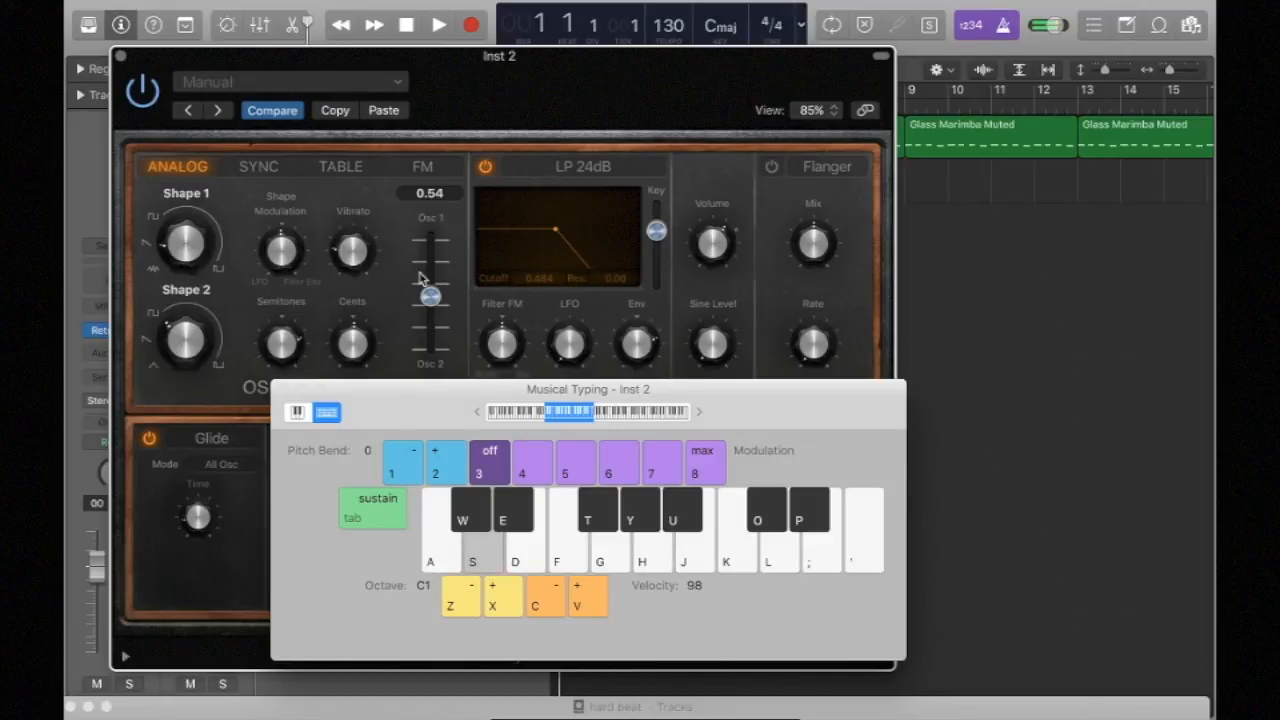
key(f)
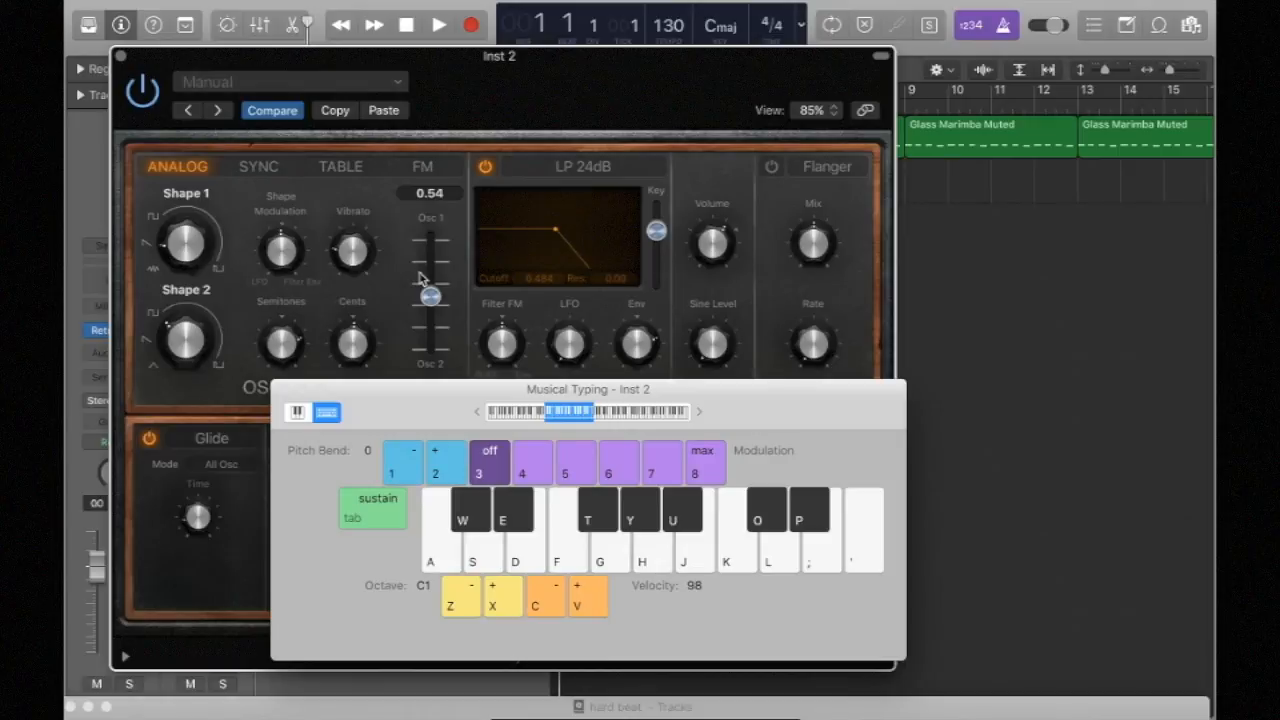
Record the long notes E, A, D, F over bars 1 to 4 on the Inst 2 track and close the synth and Musical Typing windows
key(r)
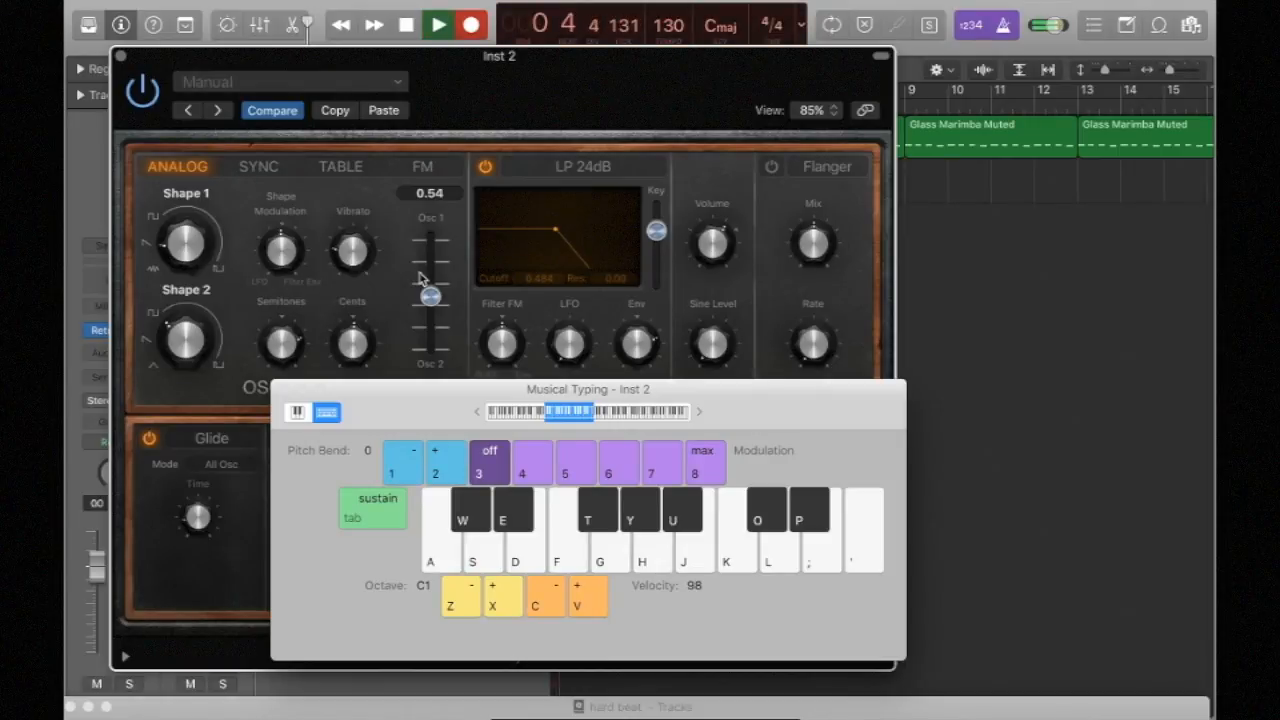
key(d)
key(h)
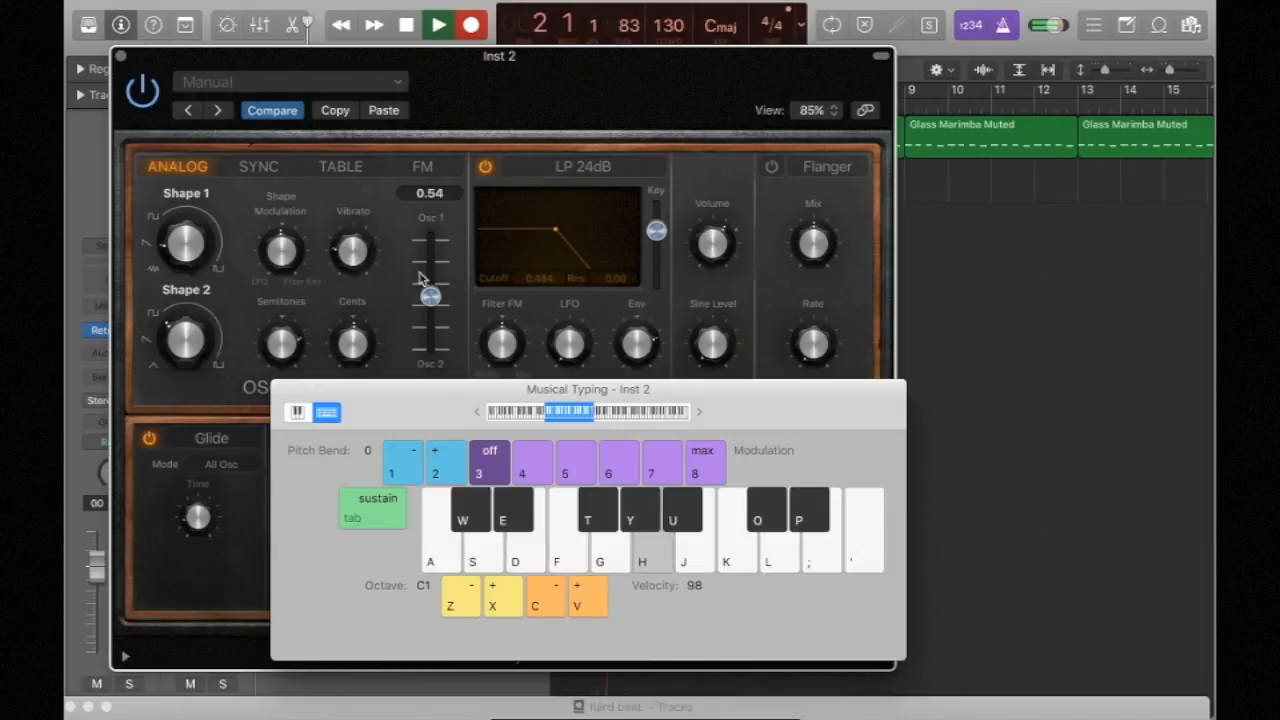
key(s)
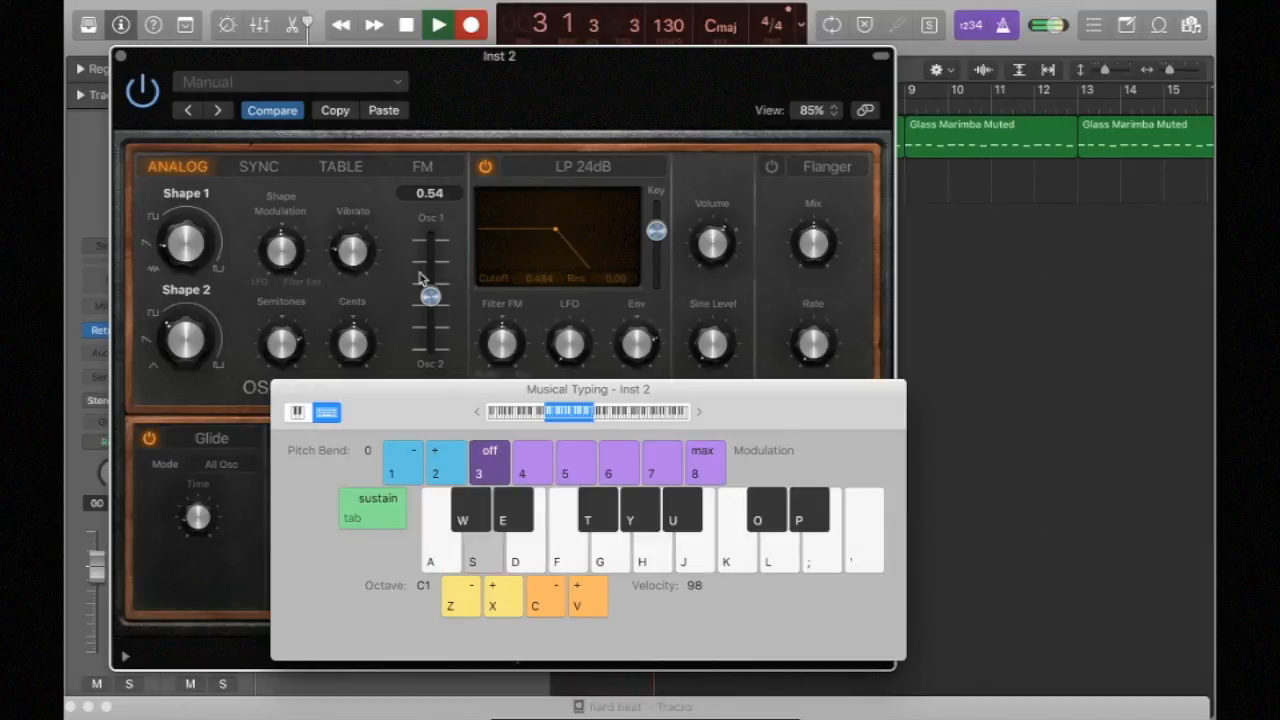
key(f)
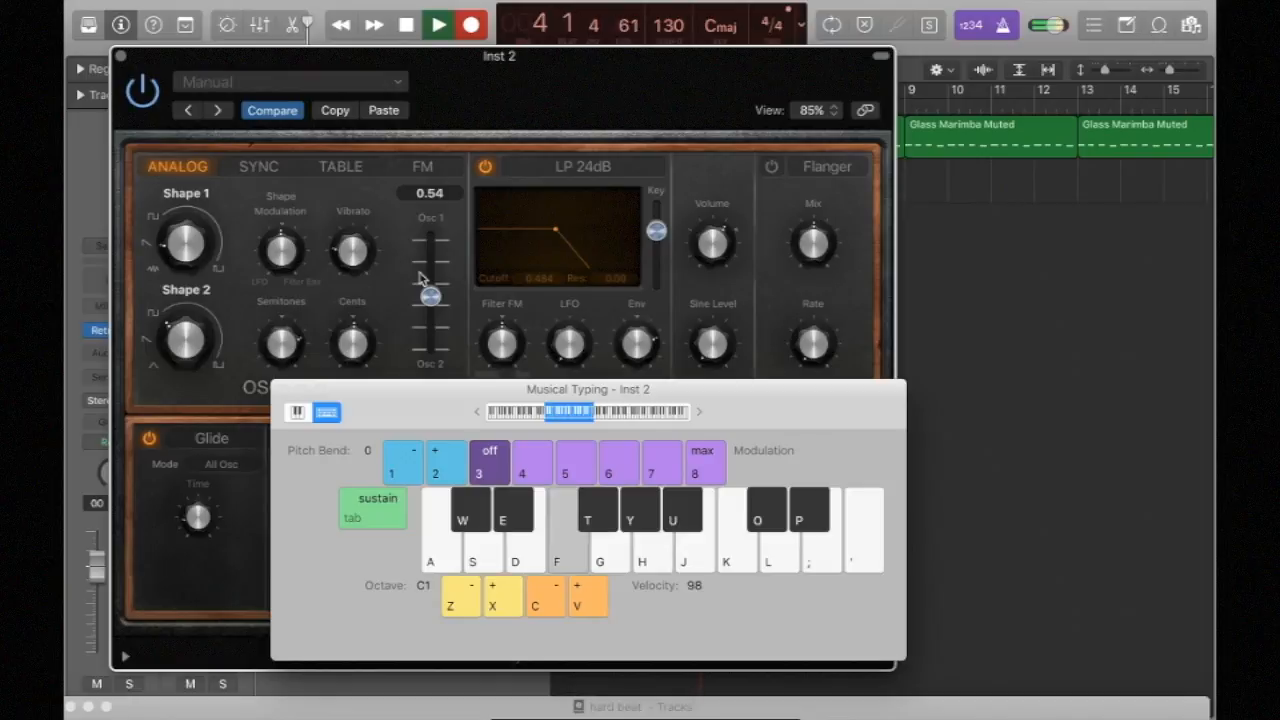
key(space)
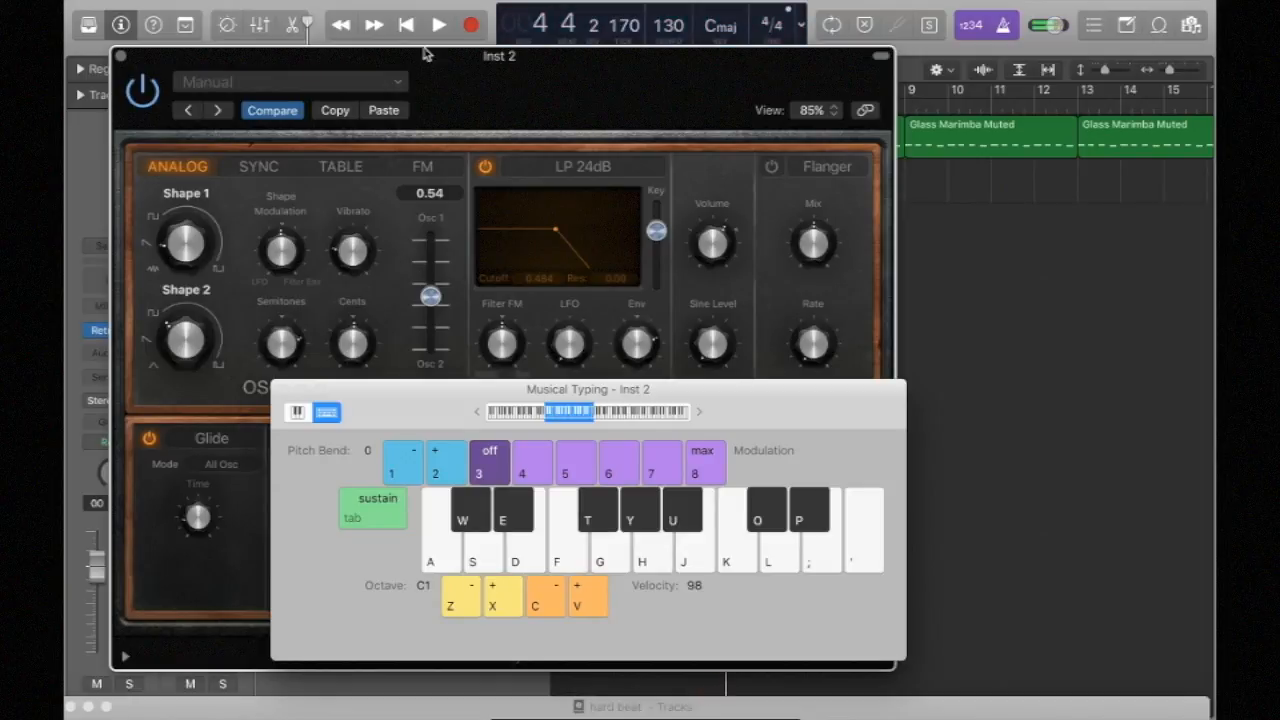
click(121, 58)
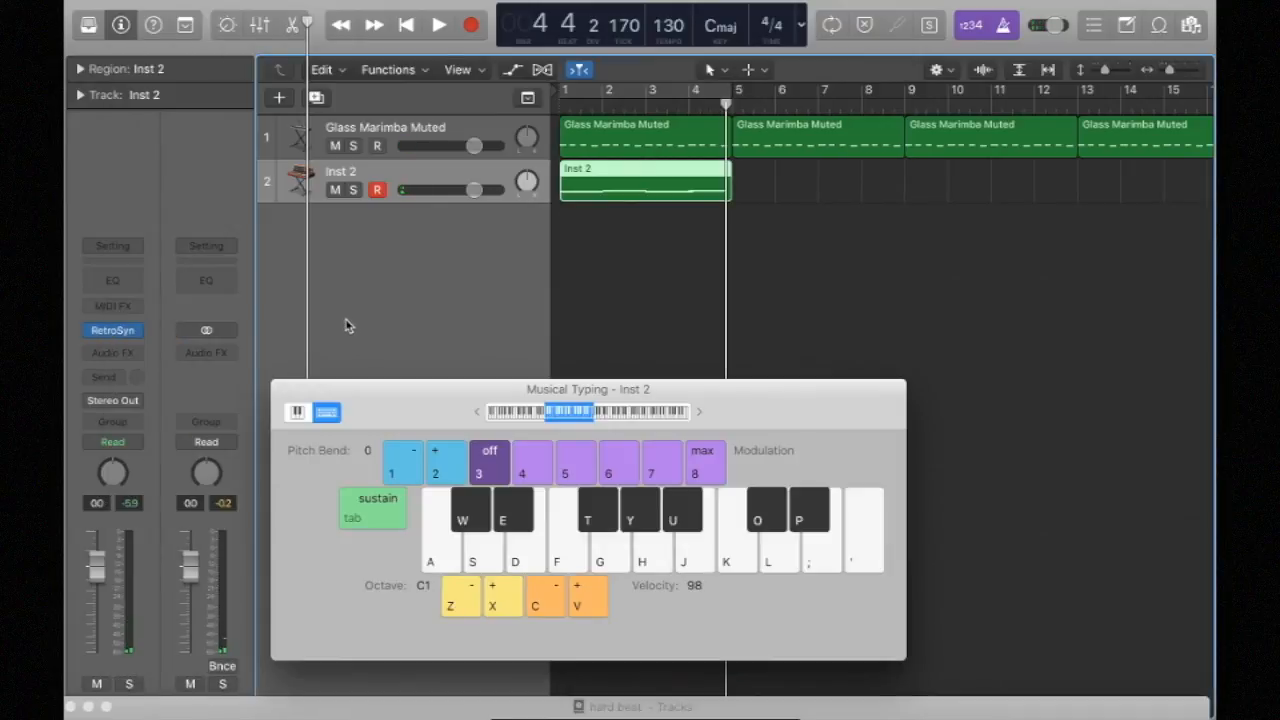
click(282, 389)
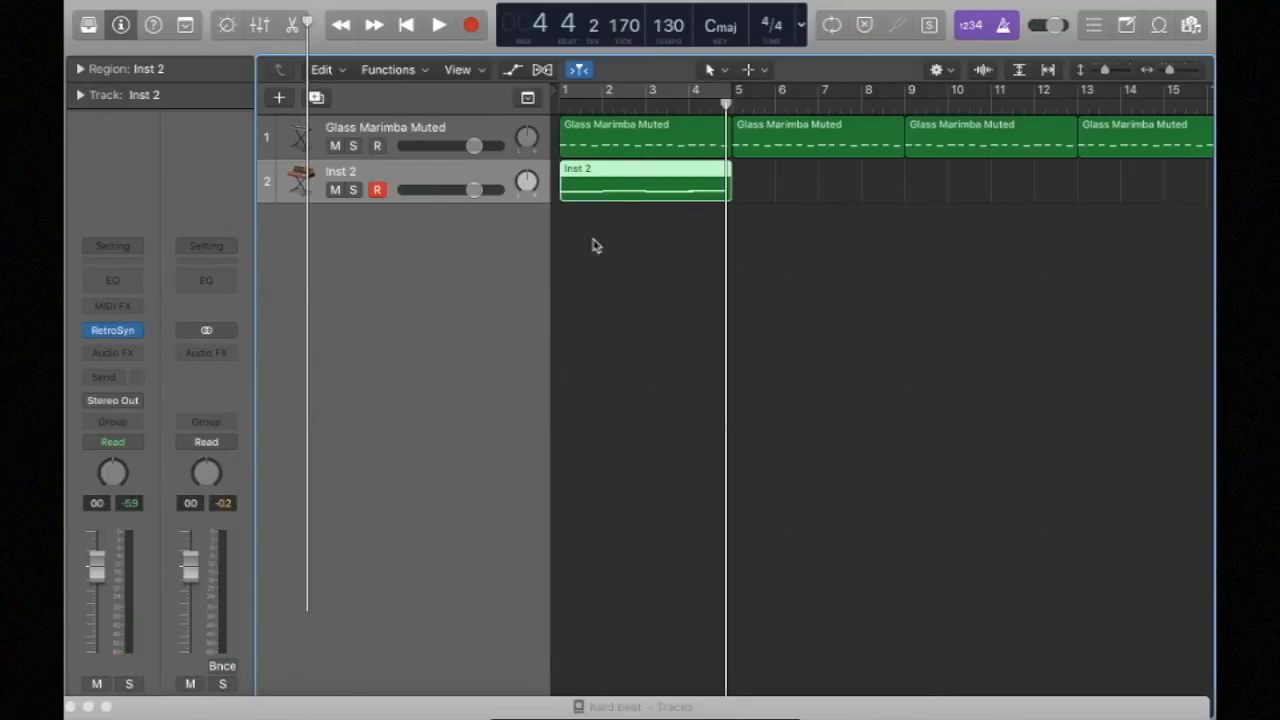
Open the recorded Inst 2 region in the Piano Roll and quantize all its notes to 1/16 Swing A
double_click(642, 192)
scroll(822, 526, up, 3)
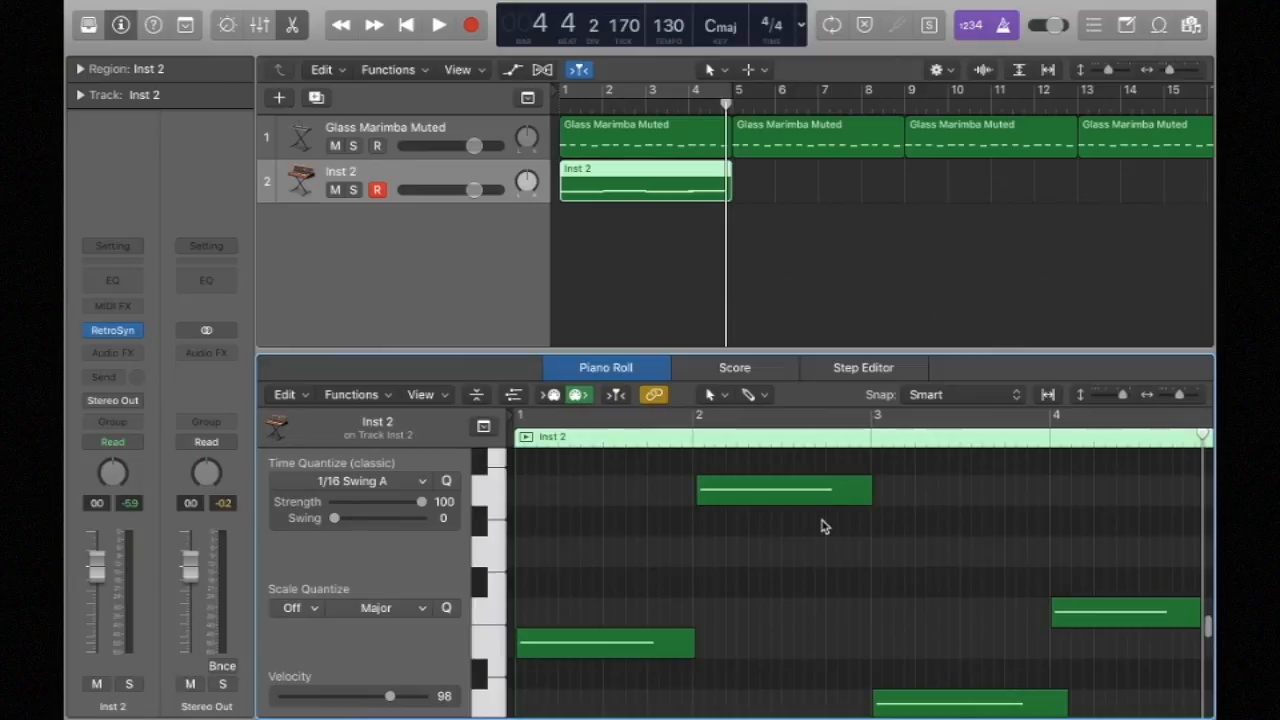
key(Return)
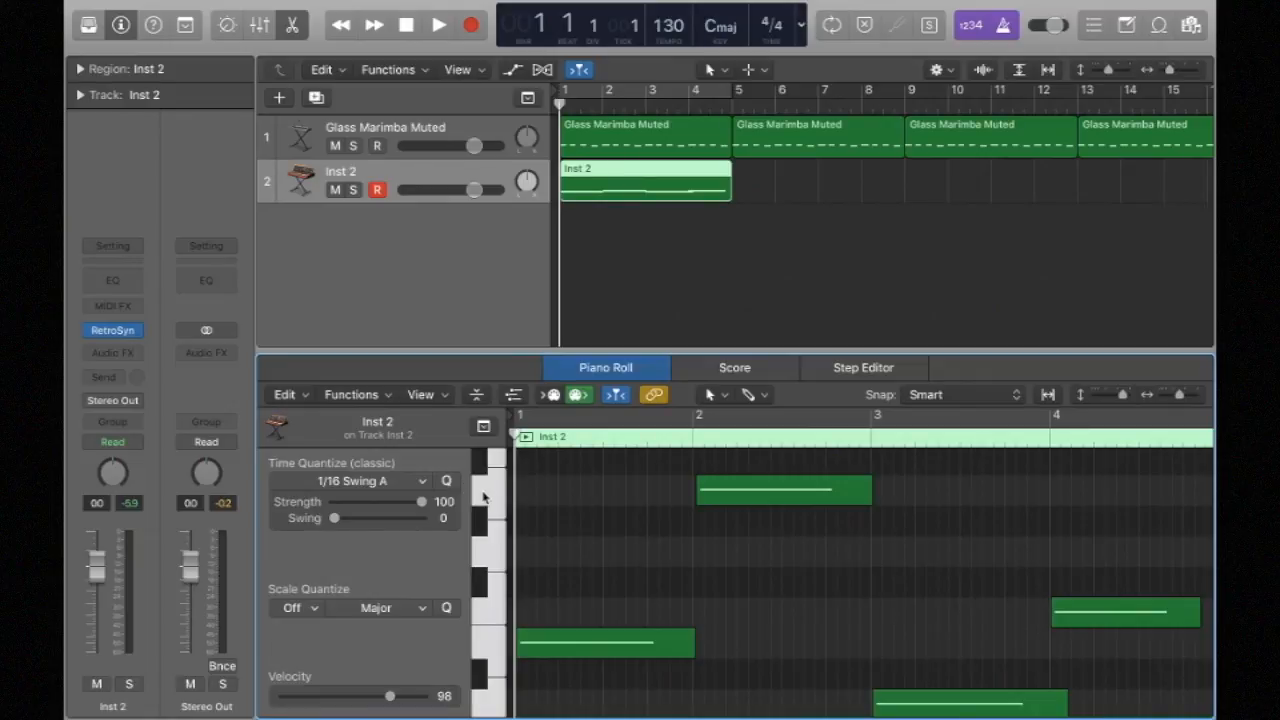
key(super+a)
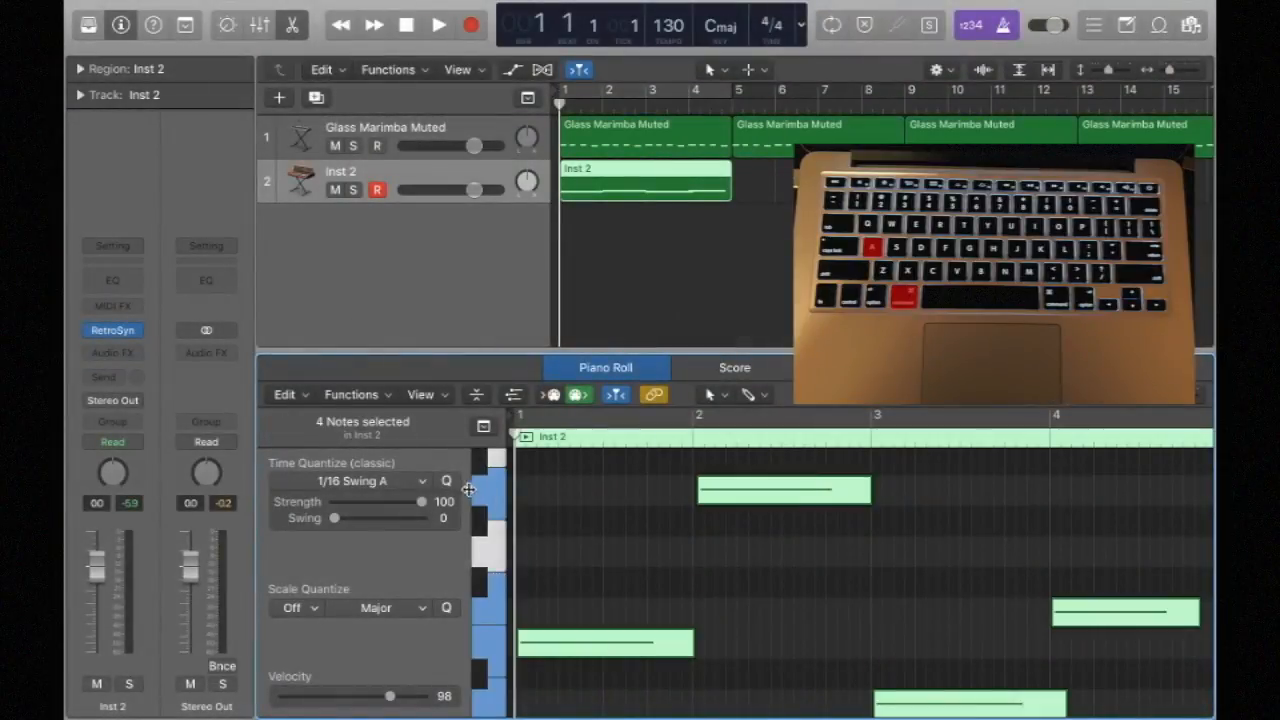
click(447, 481)
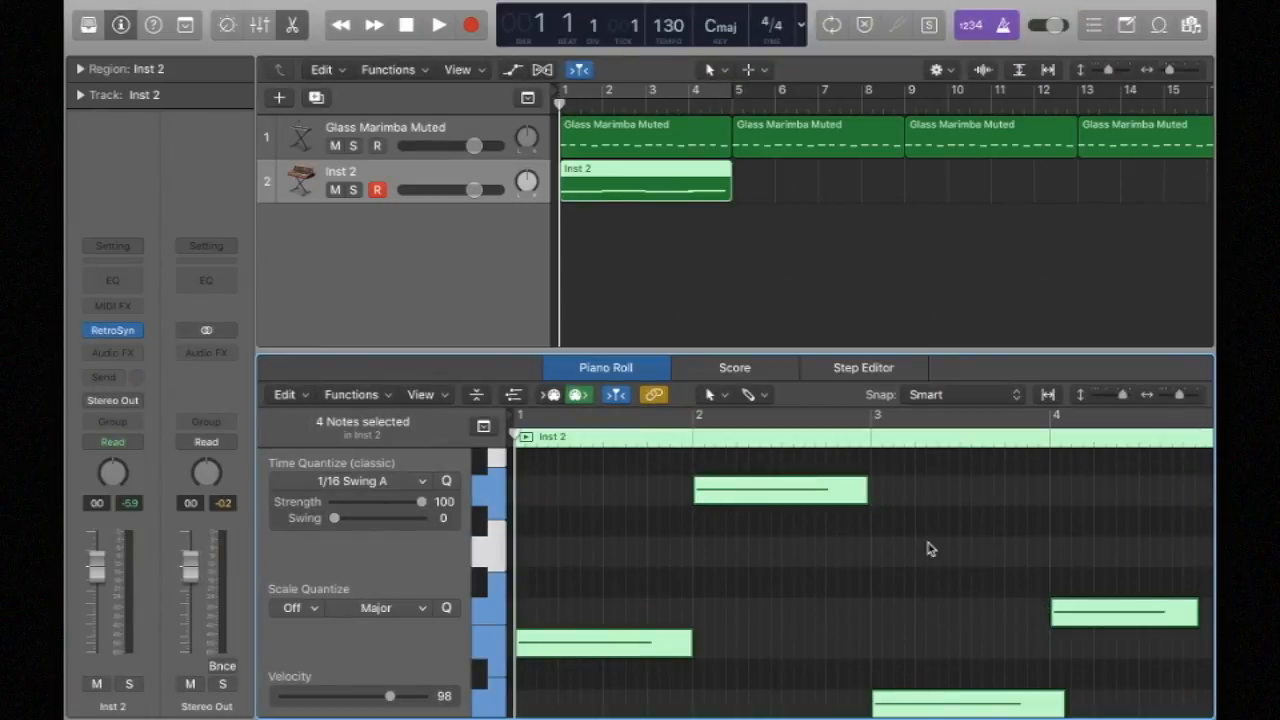
Play the quantized bass line through bar 4 and extend its last note to the end of the region
key(space)
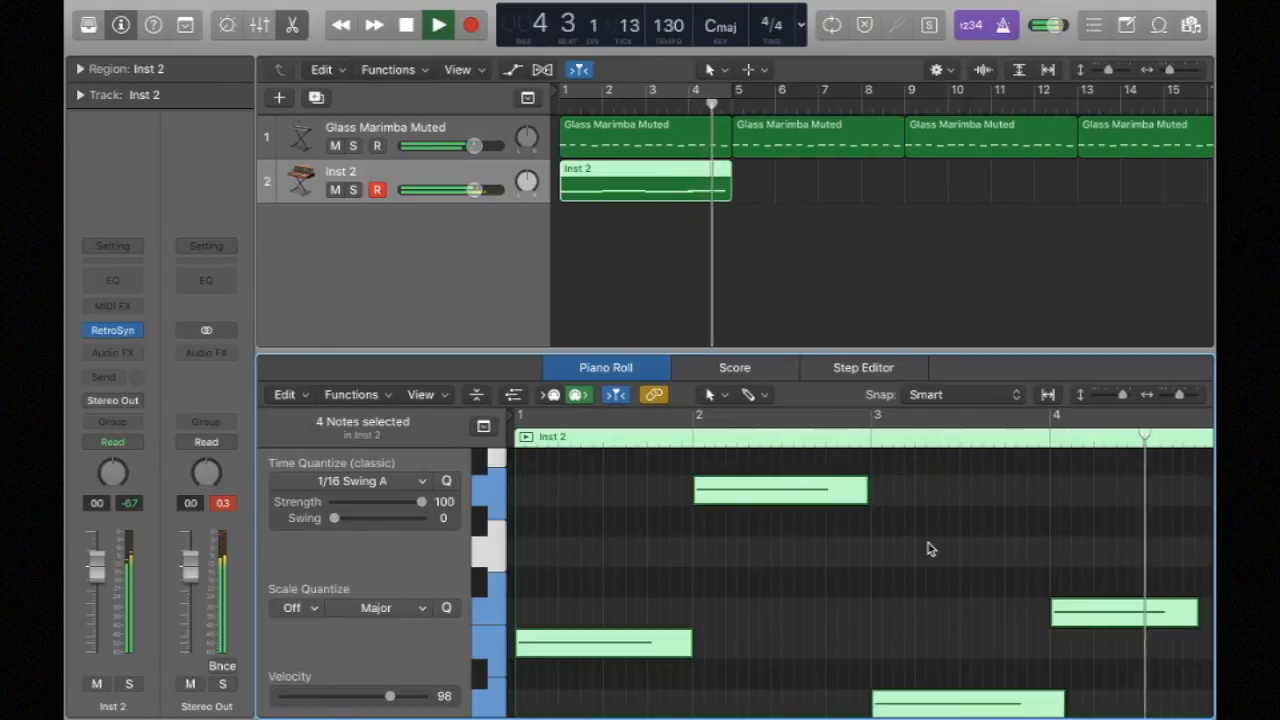
key(space)
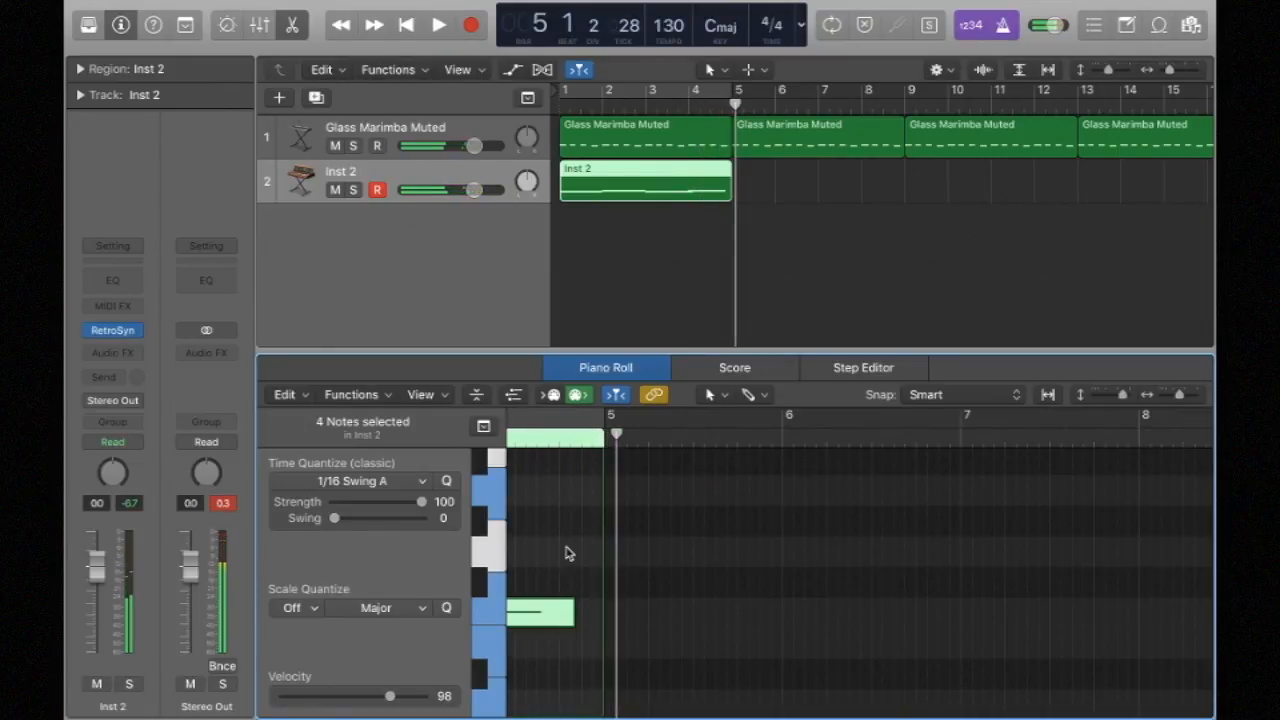
click(574, 612)
drag(574, 612, 602, 612)
scroll(613, 553, left, 10)
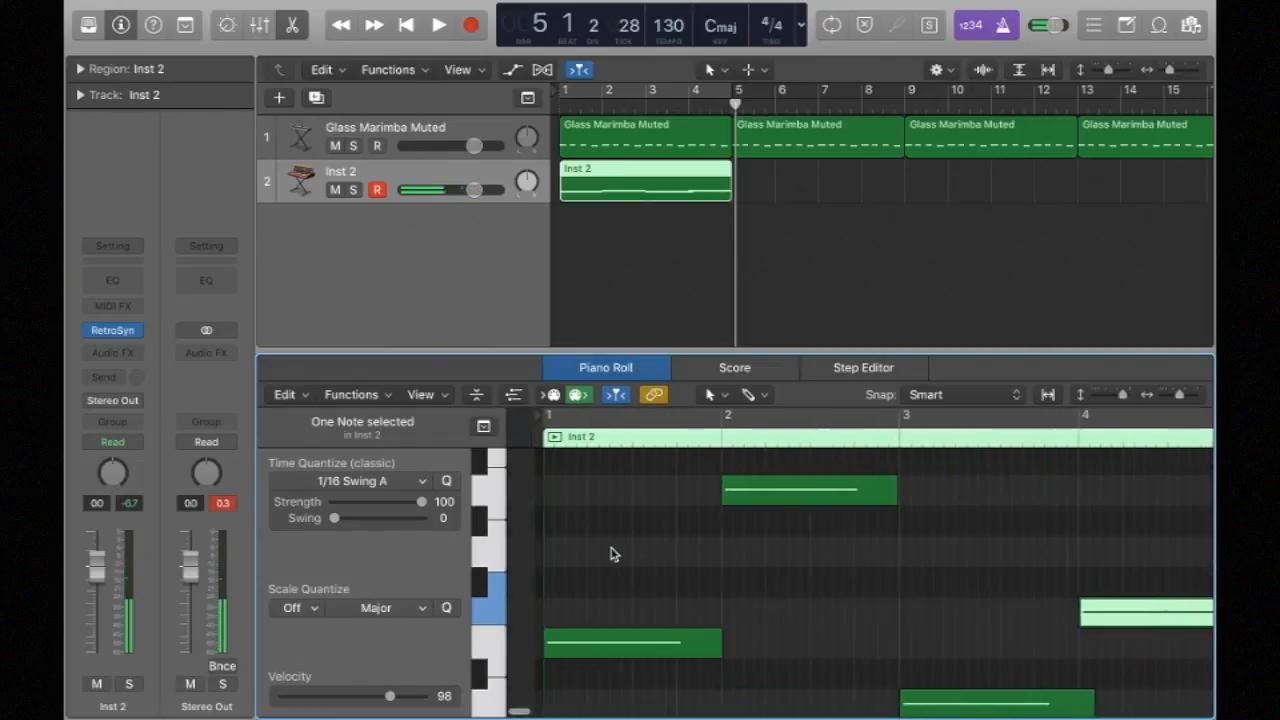
Repeat the Inst 2 region three times so the bass line runs alongside the marimba loops
click(649, 285)
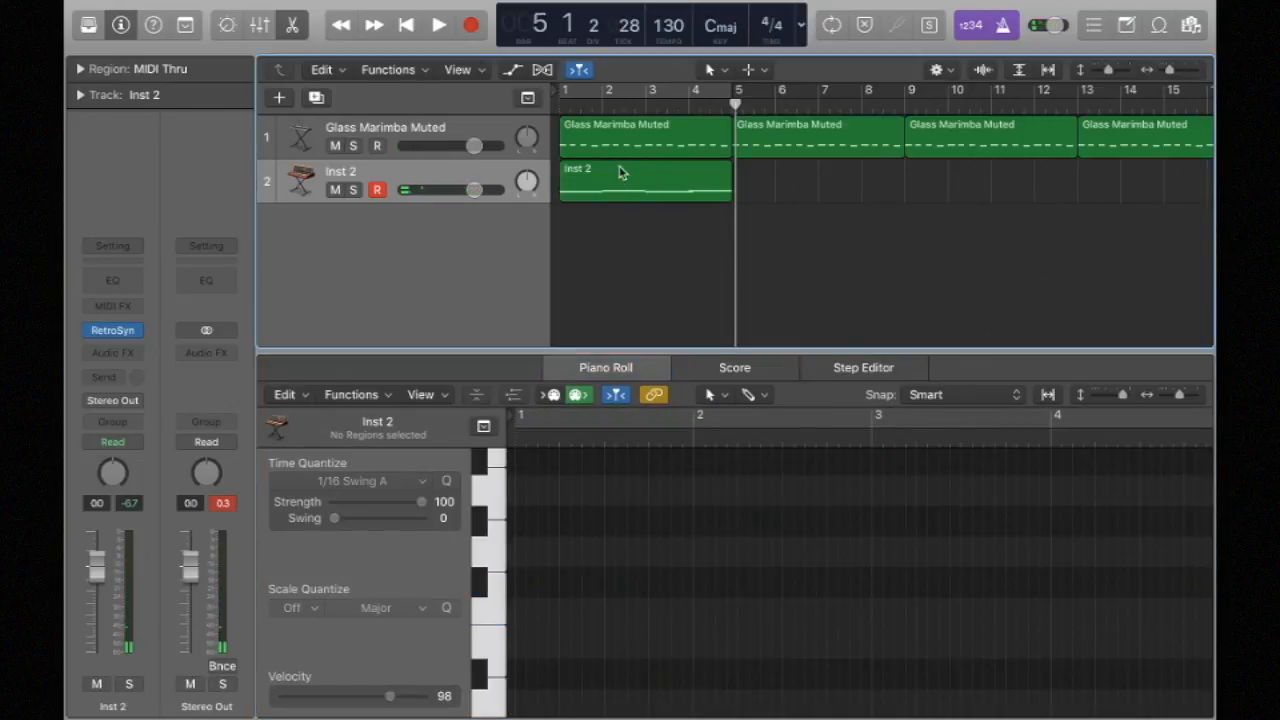
click(623, 178)
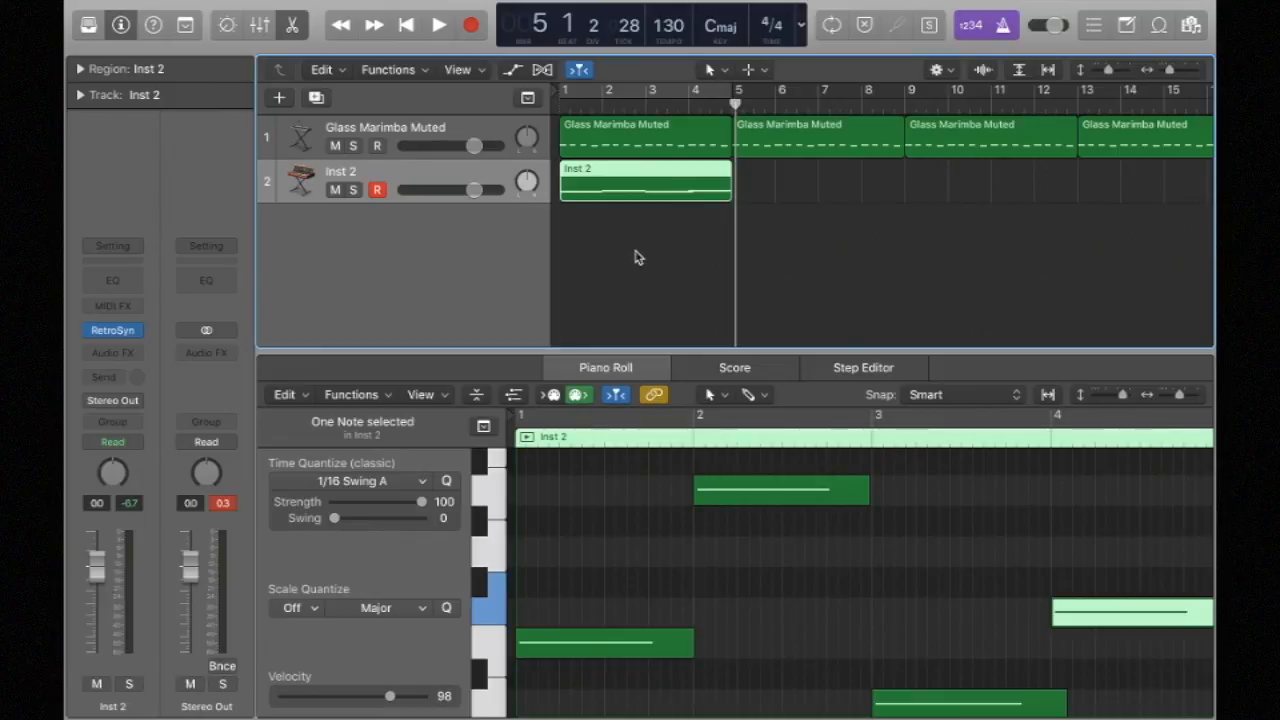
key(super+r)
key(super+r)
key(super+r)
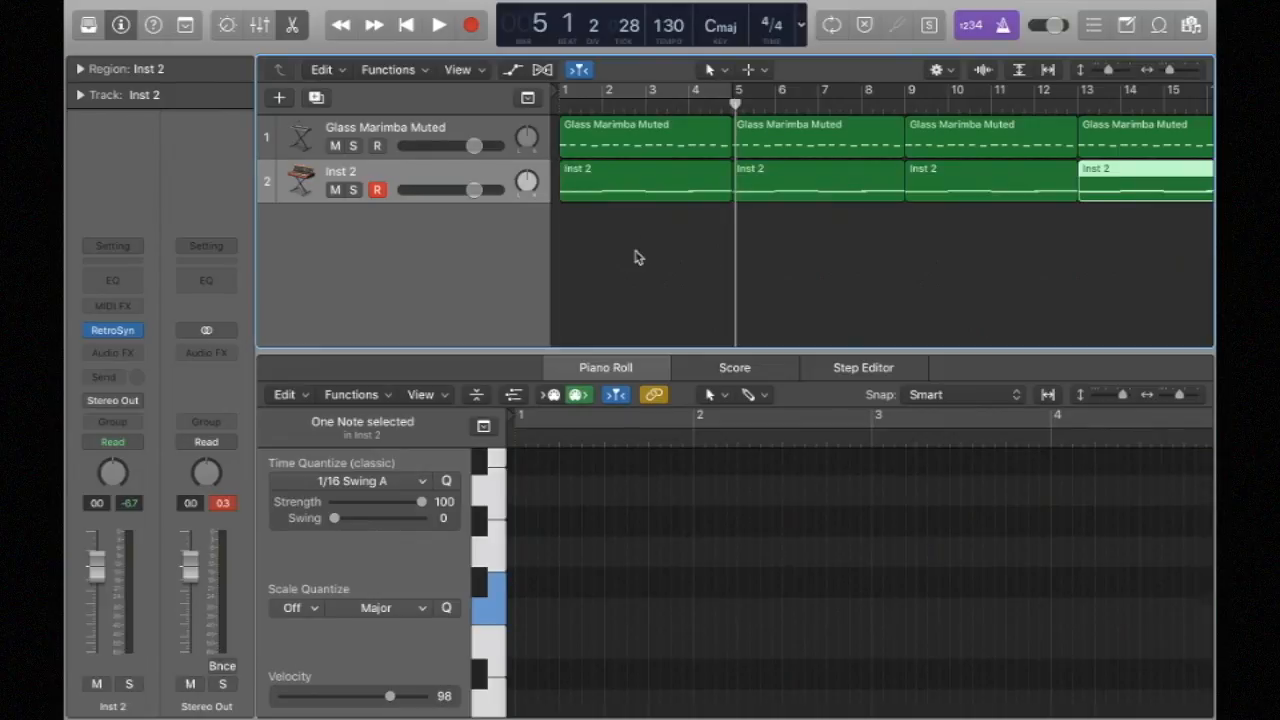
Play the marimba and bass tracks together from bar 1 to bar 9
key(Return)
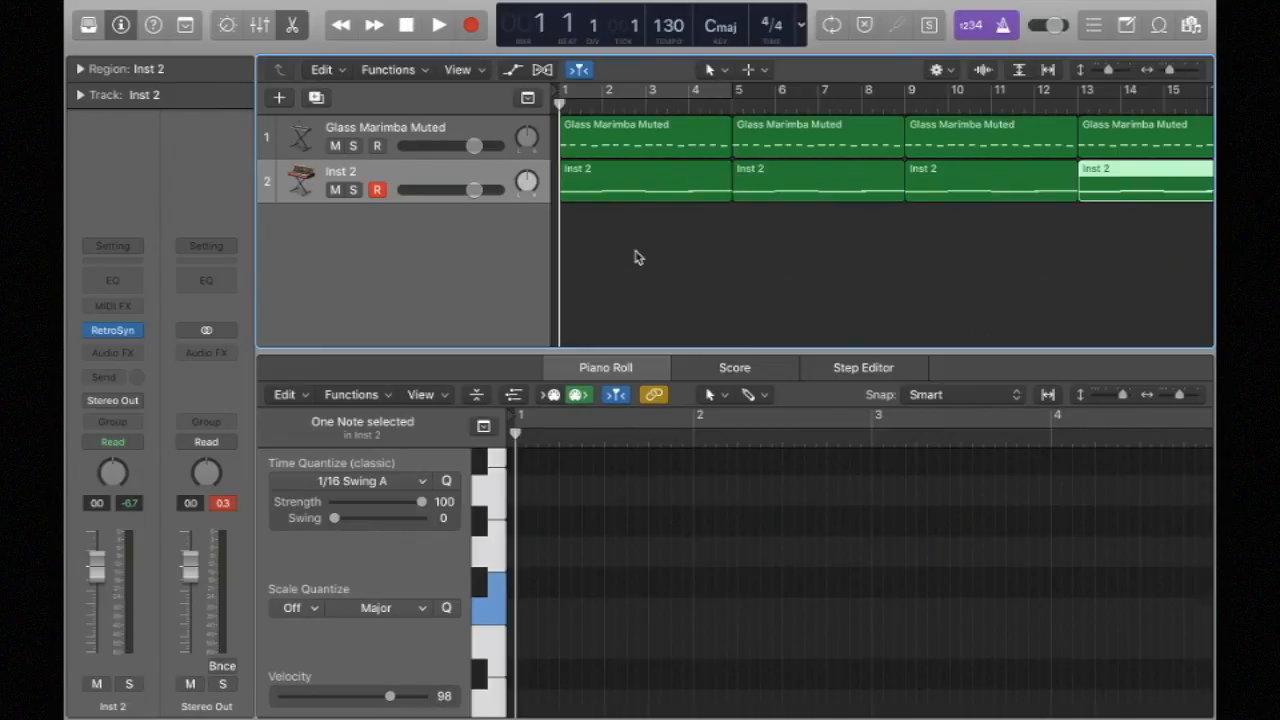
key(space)
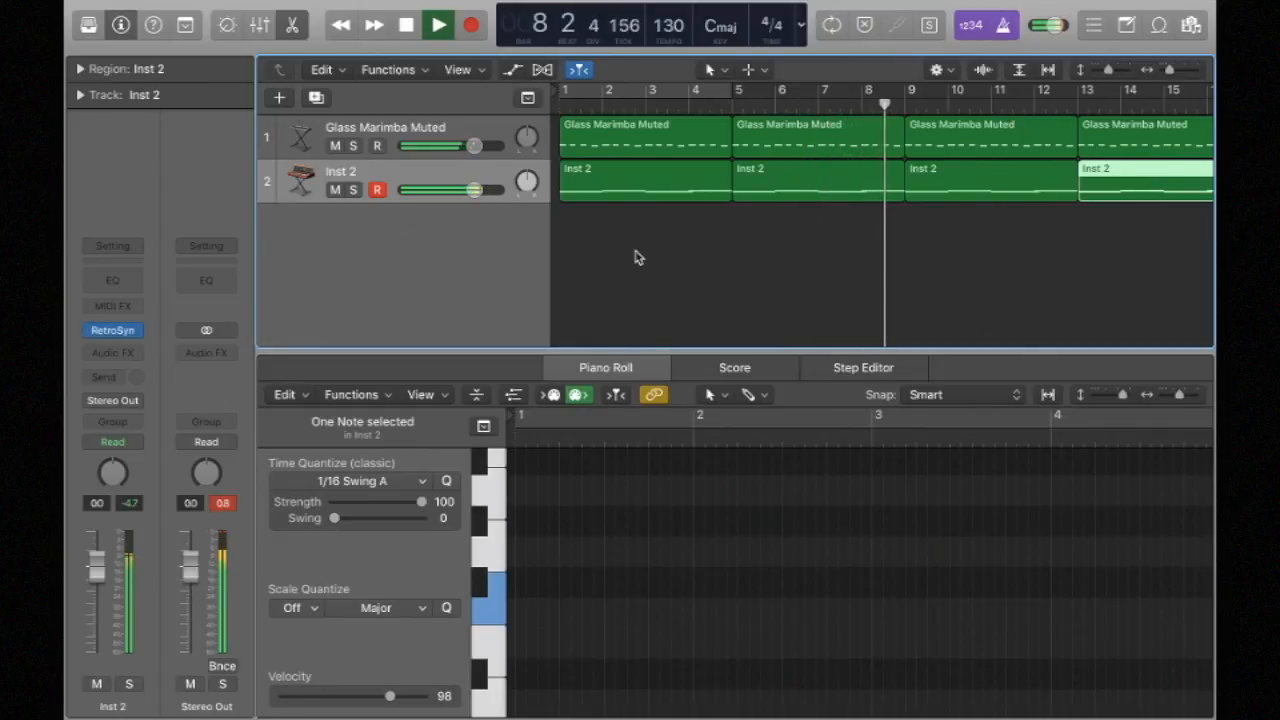
key(space)
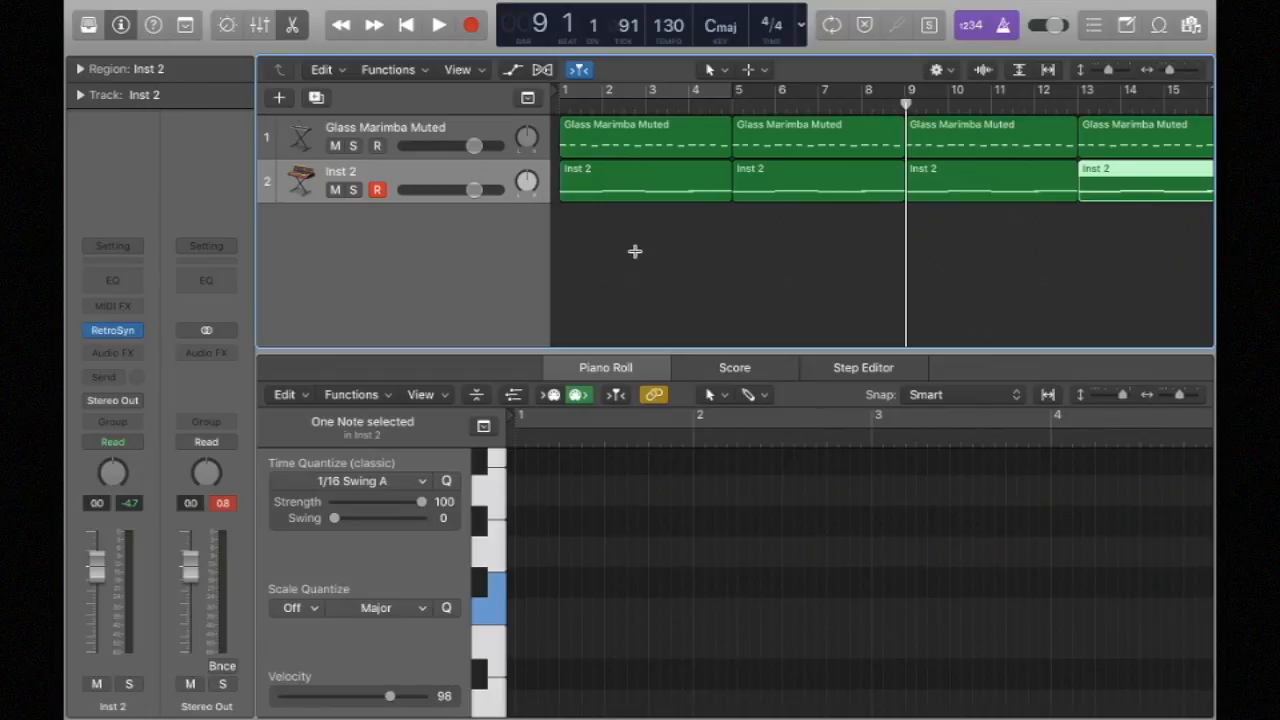
Save the project as a package named Blog Song in the Logic folder, replacing the existing file
mouse_move(383, 5)
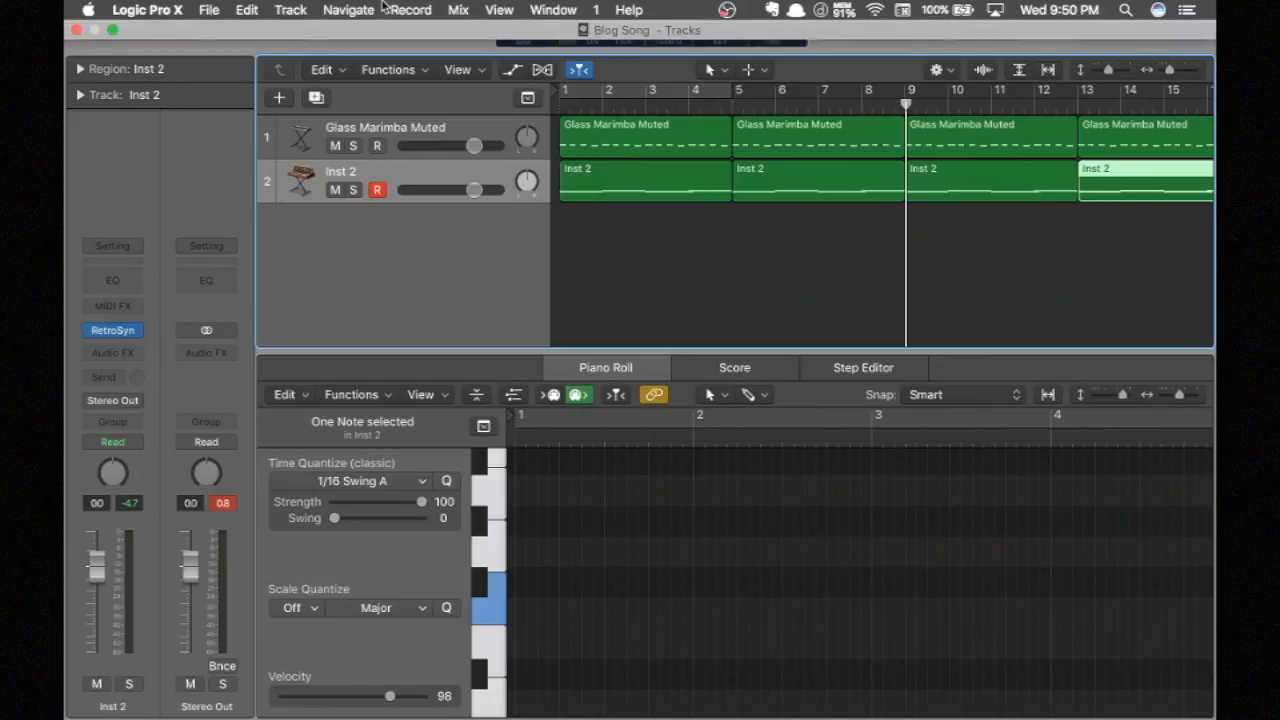
click(204, 9)
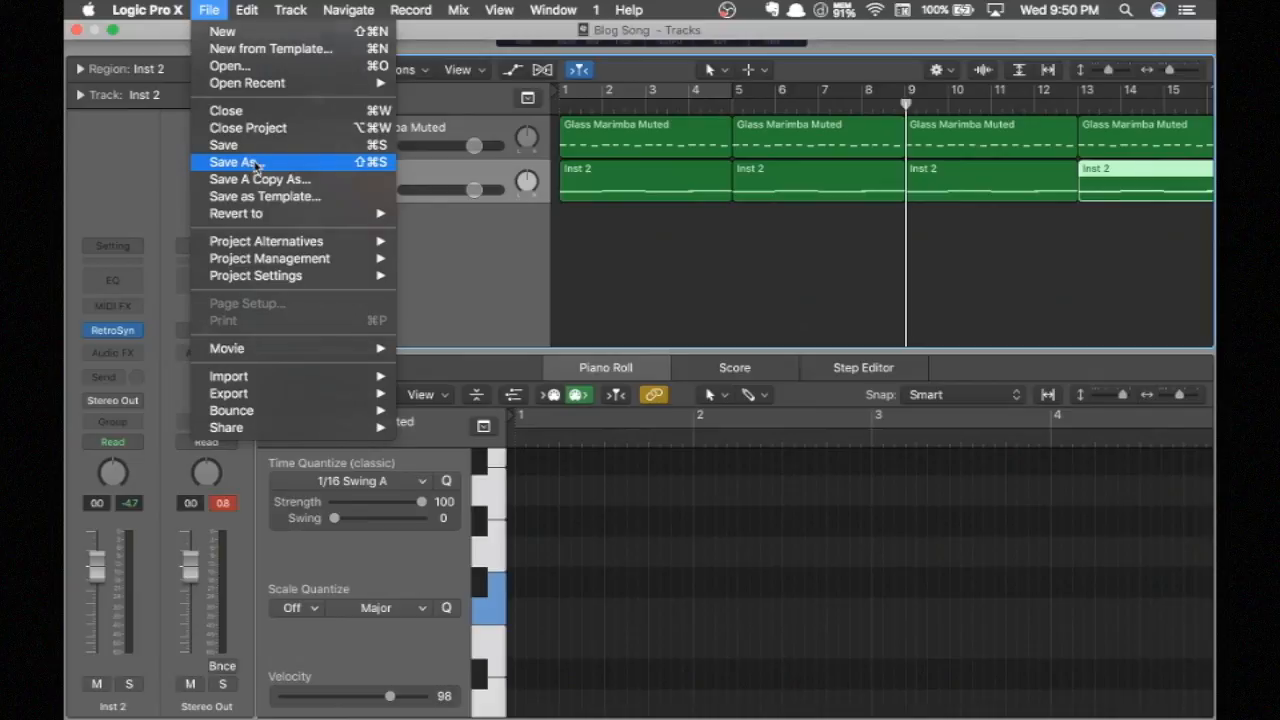
click(256, 166)
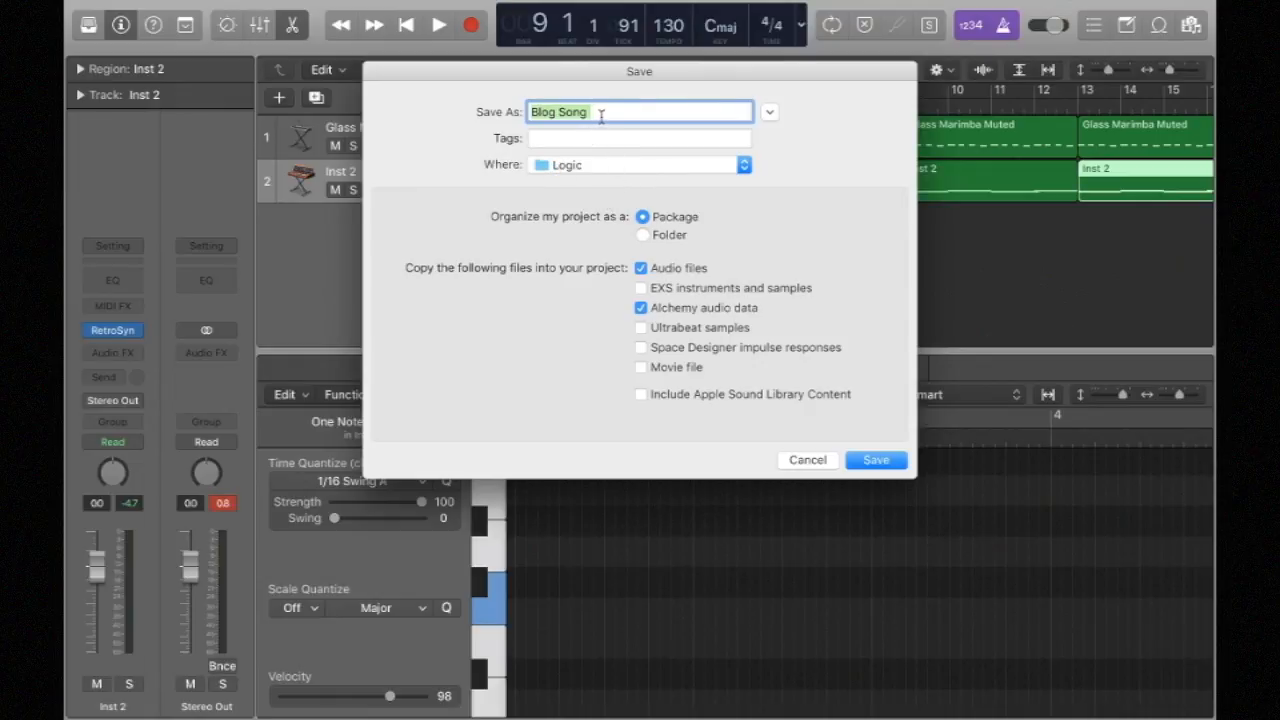
click(876, 462)
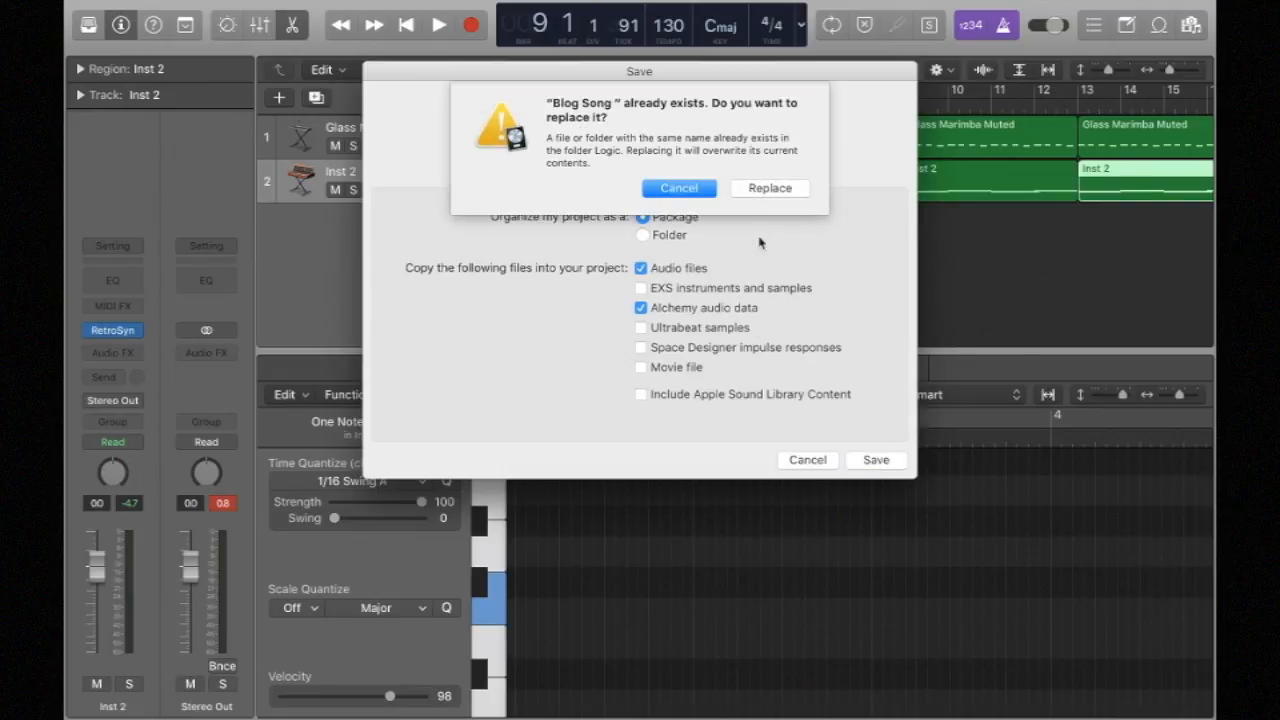
click(770, 189)
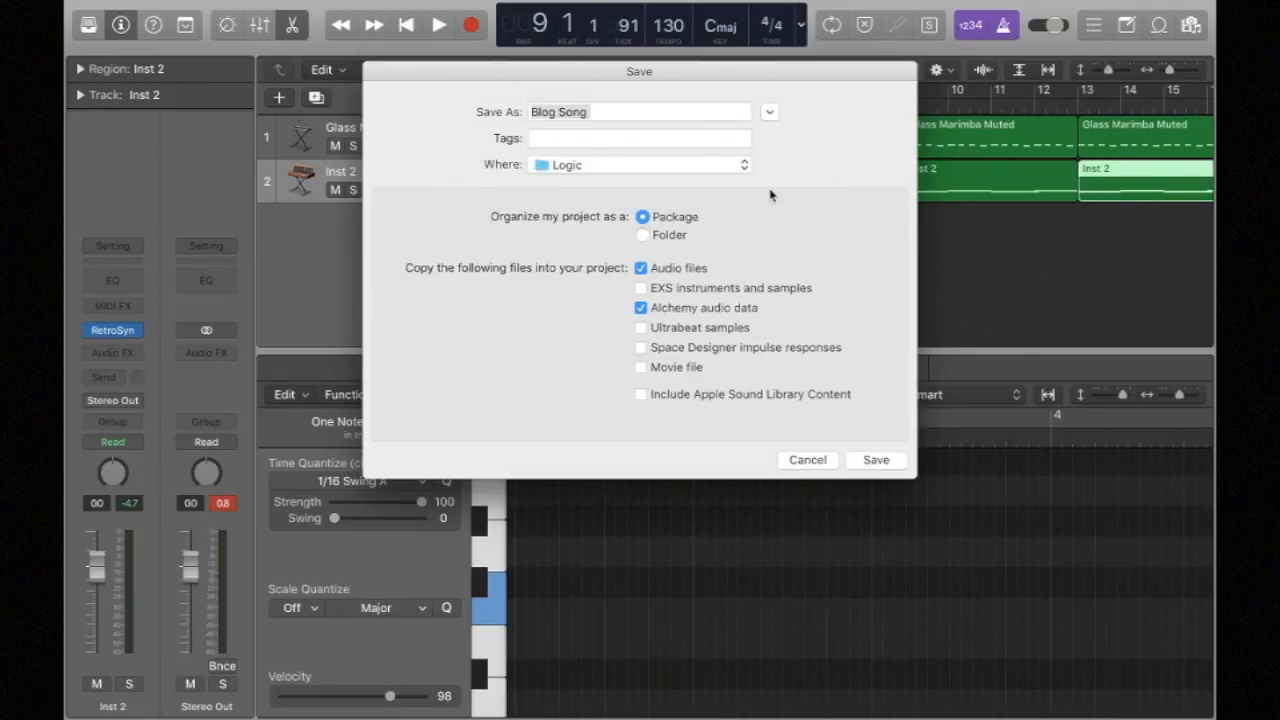